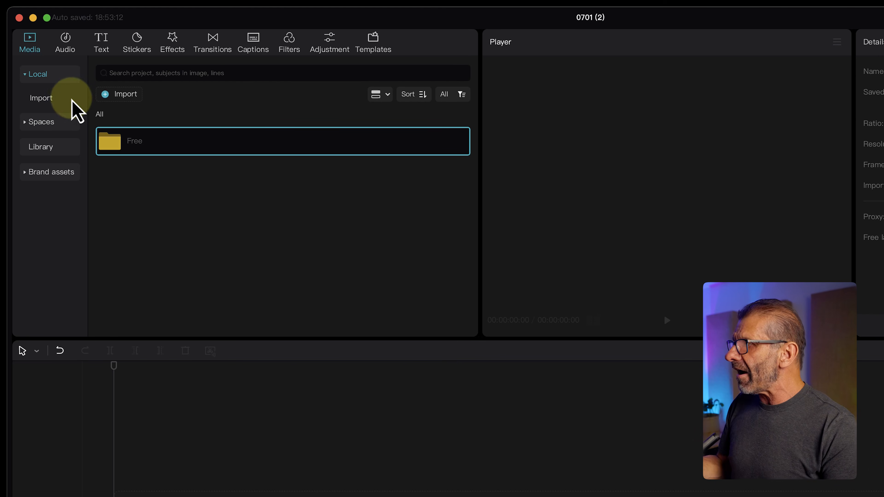
# Open the Free media folder and display its clips as a thumbnail grid
pyautogui.doubleClick(117, 149)
pyautogui.scroll(-15, 397, 143)
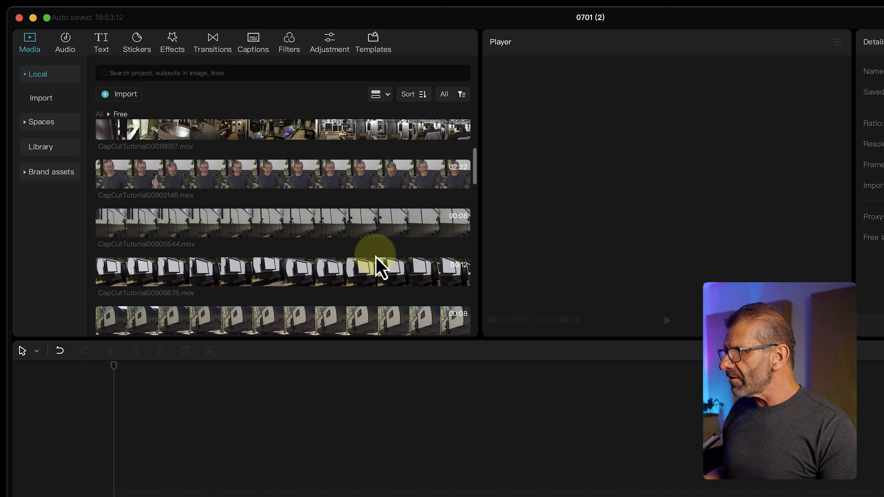
pyautogui.scroll(15, 400, 197)
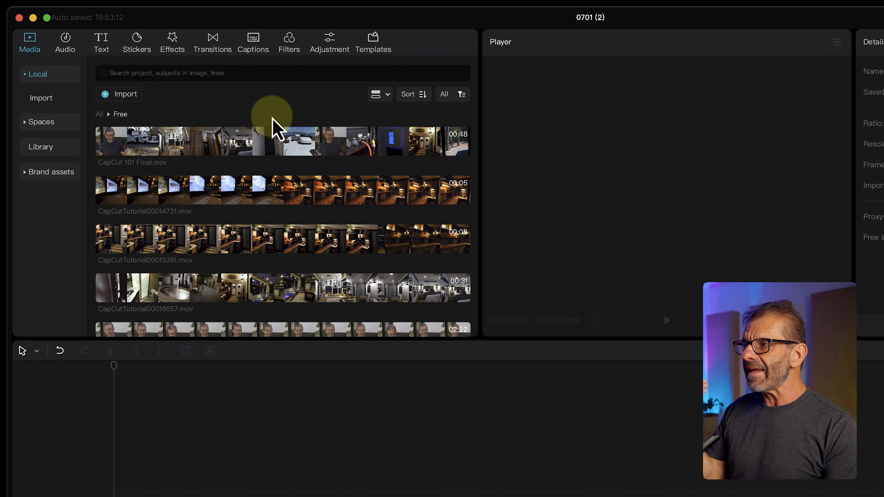
pyautogui.click(368, 96)
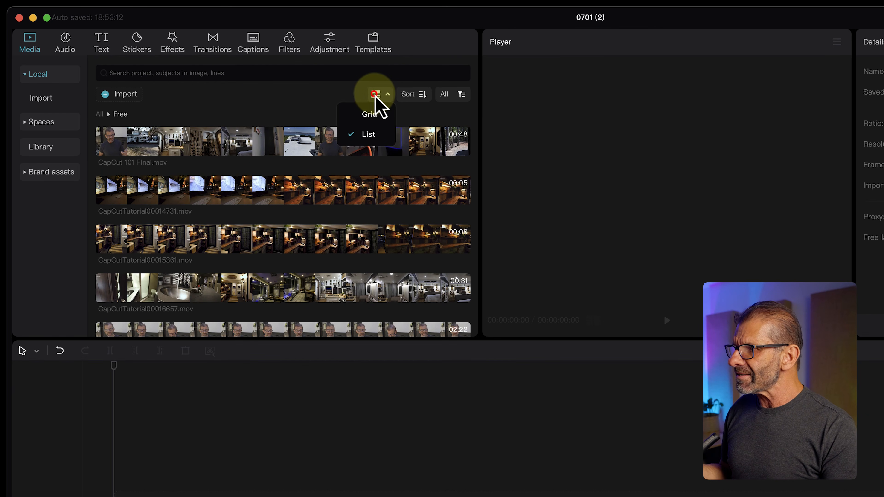
pyautogui.click(377, 119)
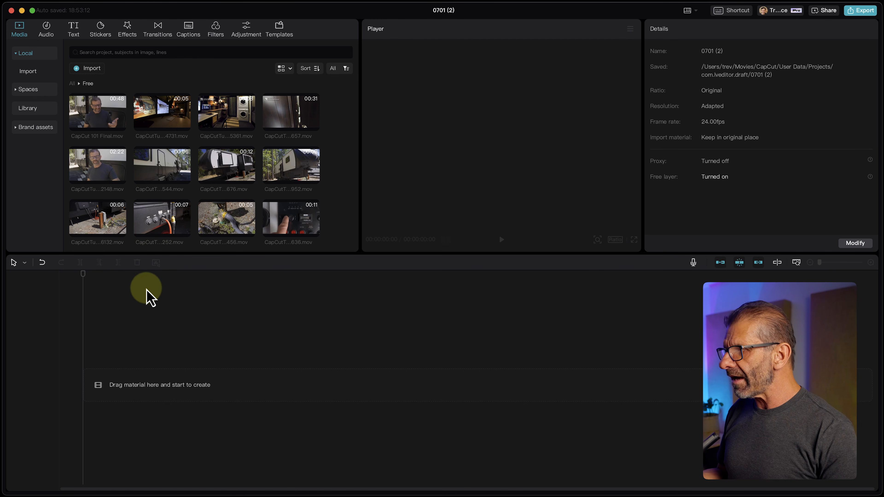
# Add the talking-head clip CapCutTutorial00902148.mov to the empty timeline and fit the whole clip in the timeline view
pyautogui.moveTo(102, 168); pyautogui.dragTo(75, 383)
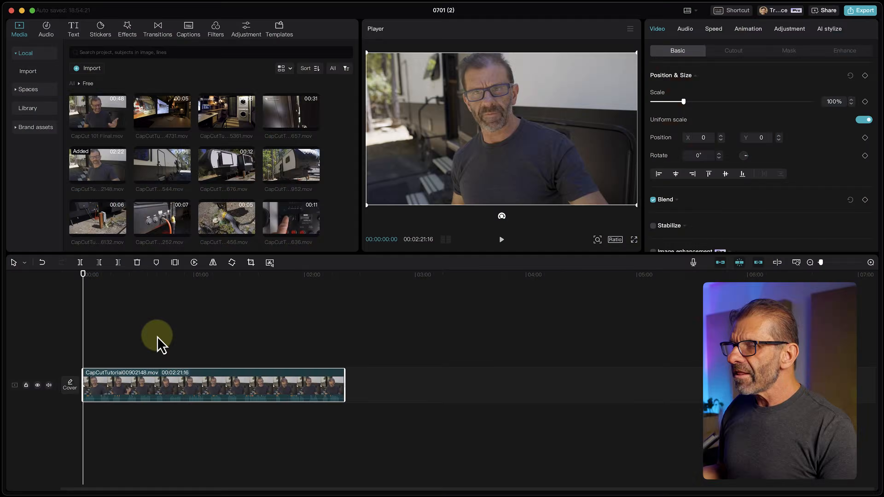
pyautogui.hotkey('shift', 'z')
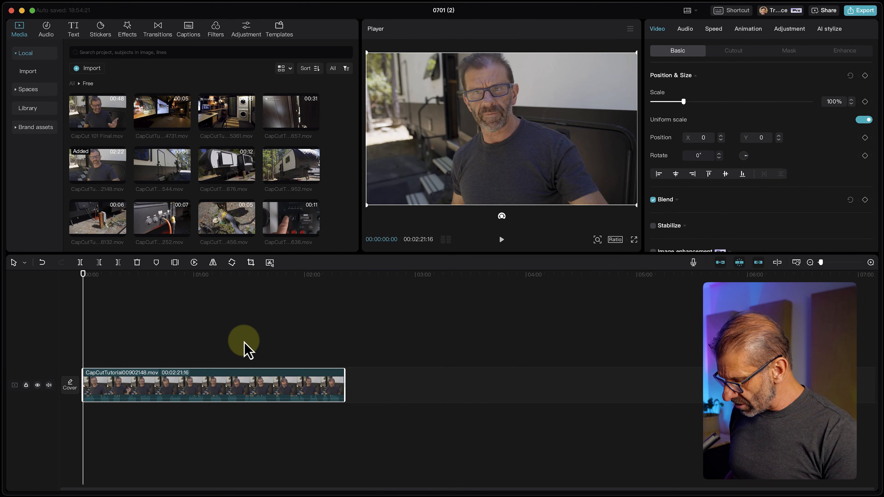
pyautogui.hotkey('shift', 'z')
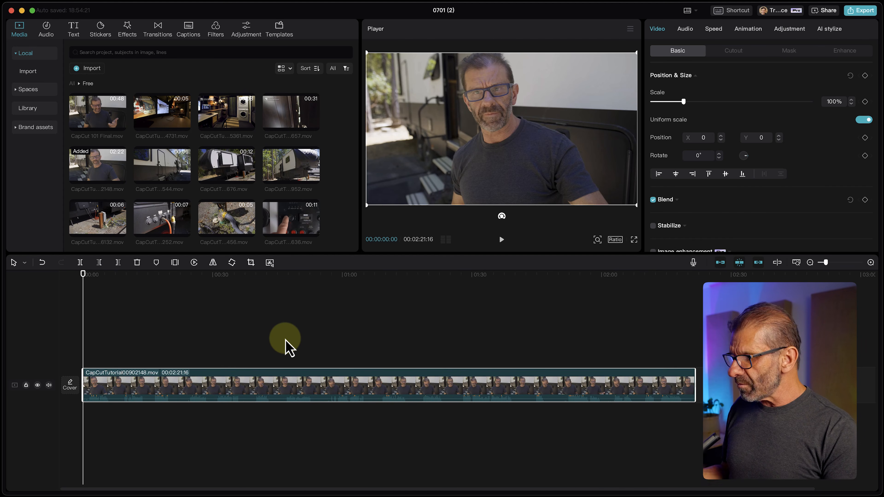
pyautogui.scroll(3, 249, 343)
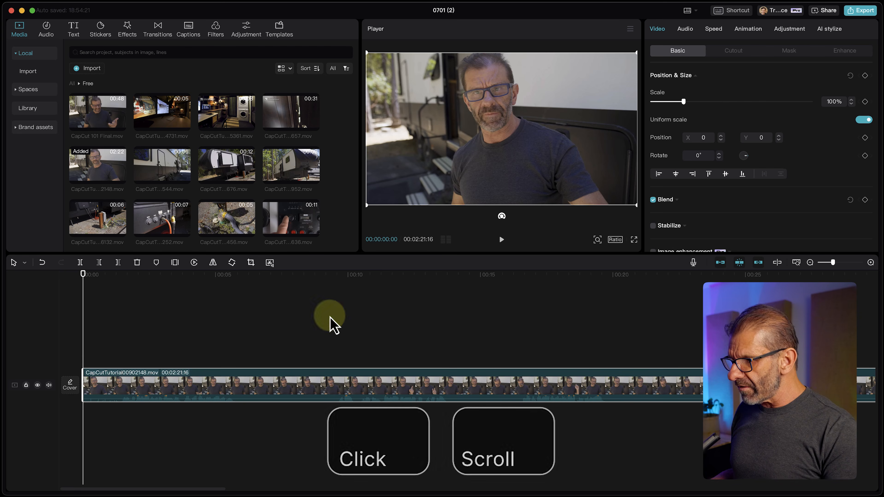
pyautogui.hotkey('shift', 'z')
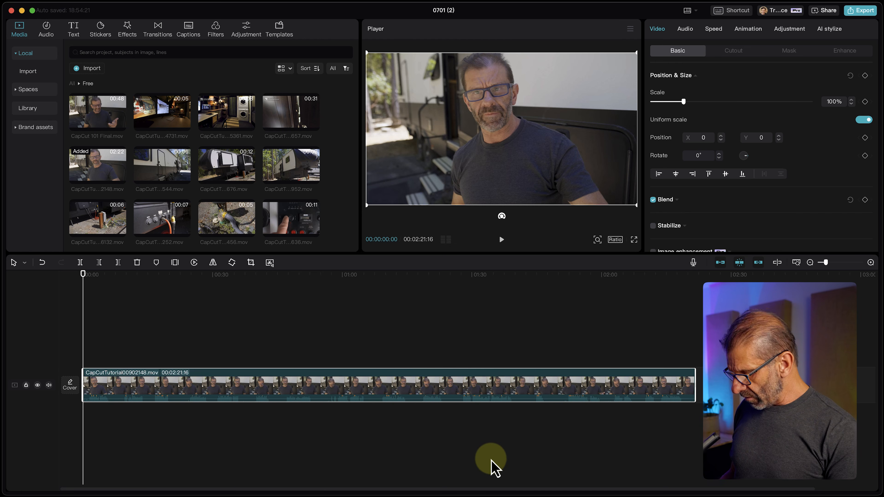
pyautogui.scroll(-6, 140, 310)
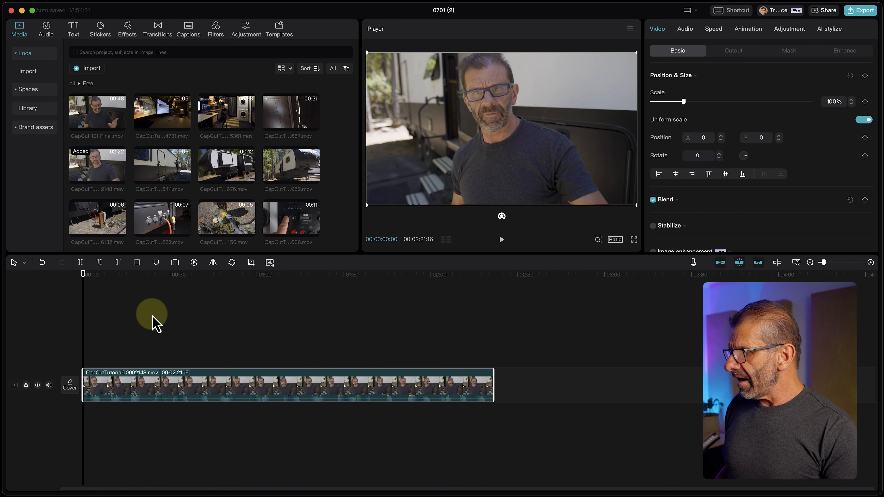
pyautogui.scroll(5, 152, 314)
pyautogui.scroll(3, 152, 307)
pyautogui.scroll(-3, 153, 307)
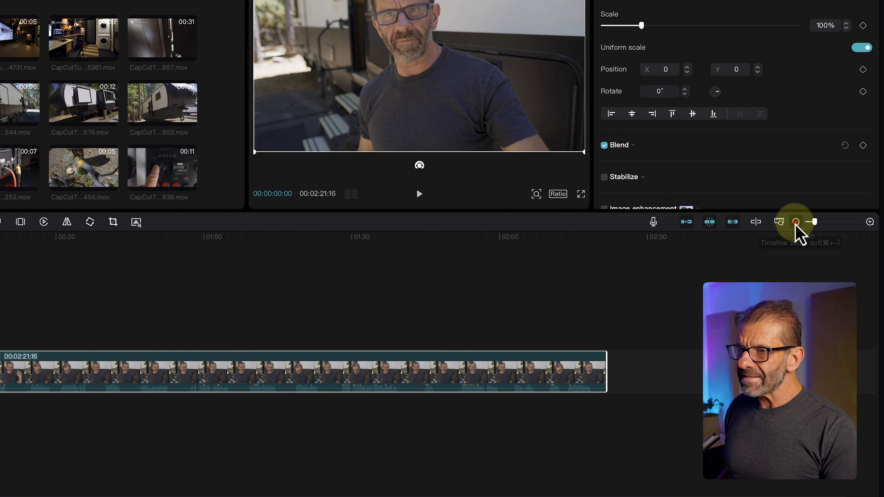
pyautogui.click(810, 263)
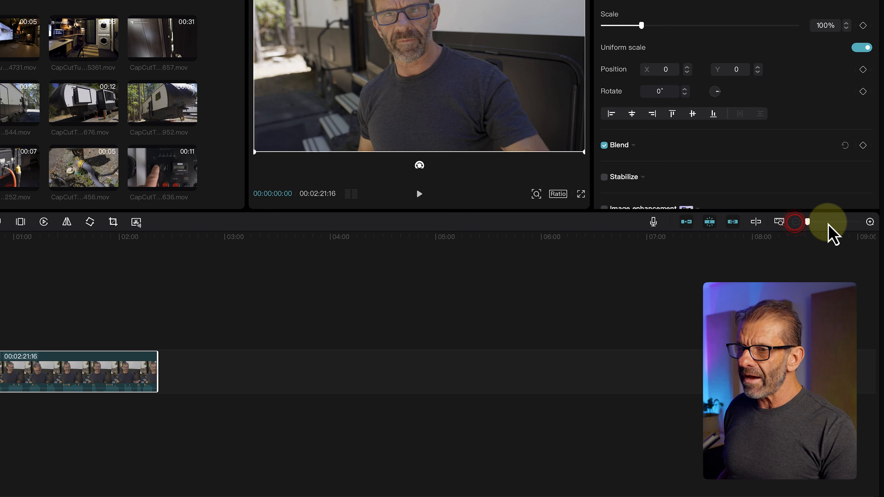
pyautogui.click(871, 222)
pyautogui.moveTo(842, 223); pyautogui.dragTo(816, 223)
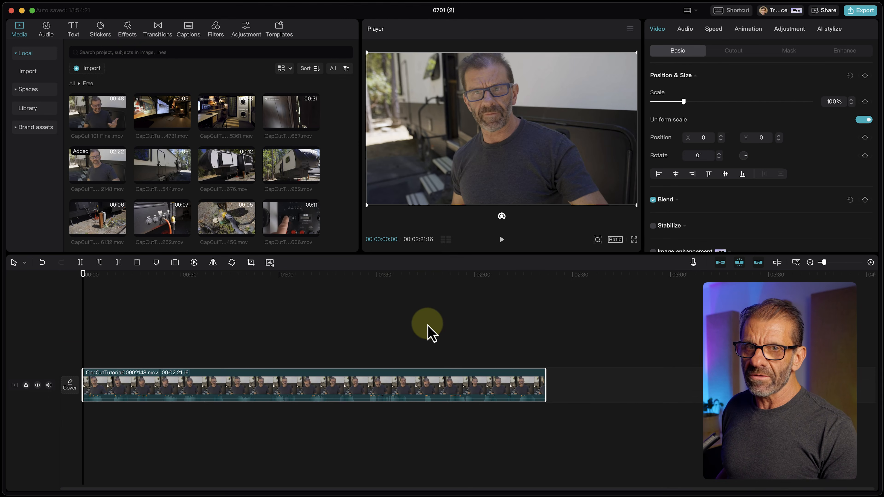
pyautogui.scroll(3, 427, 325)
pyautogui.scroll(-3, 428, 321)
pyautogui.scroll(3, 430, 317)
pyautogui.scroll(-3, 430, 315)
pyautogui.scroll(3, 429, 311)
pyautogui.scroll(-3, 427, 312)
pyautogui.scroll(2, 430, 323)
pyautogui.hotkey('shift', 'z')
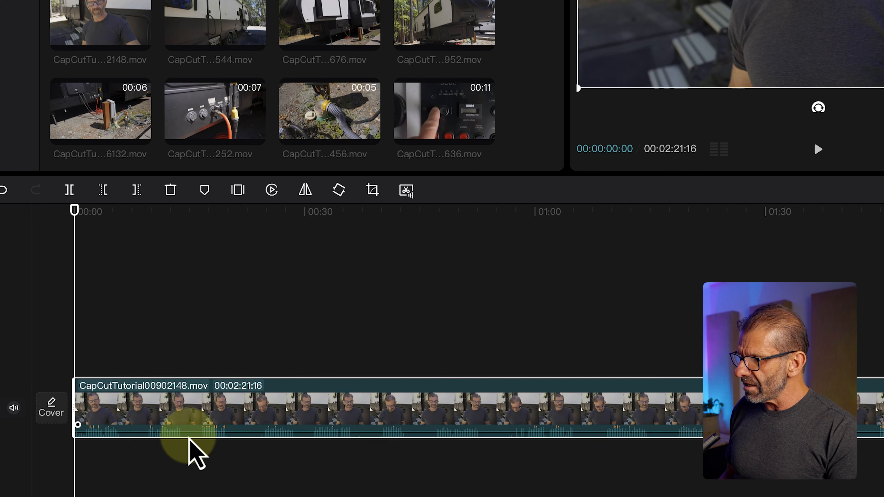
# Scrub through roughly the first minute of the timeline clip, ending with the playhead back at its start
pyautogui.moveTo(543, 232); pyautogui.dragTo(515, 216)
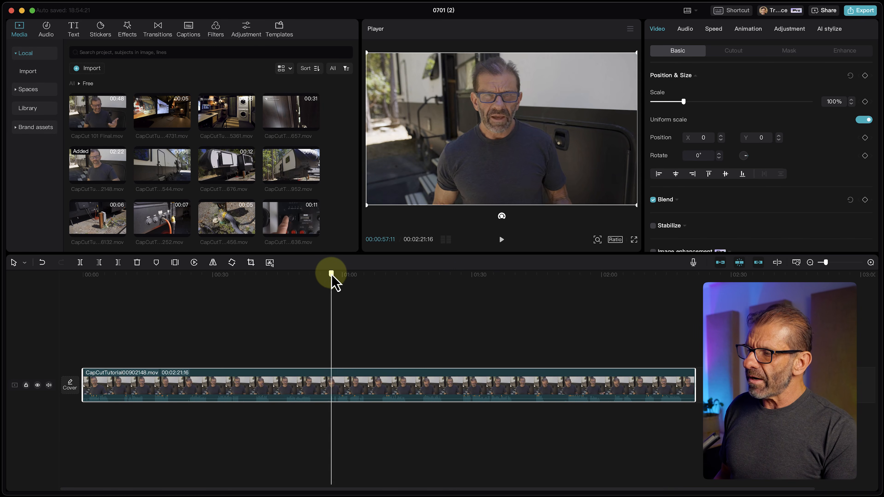
pyautogui.moveTo(331, 276); pyautogui.dragTo(340, 275)
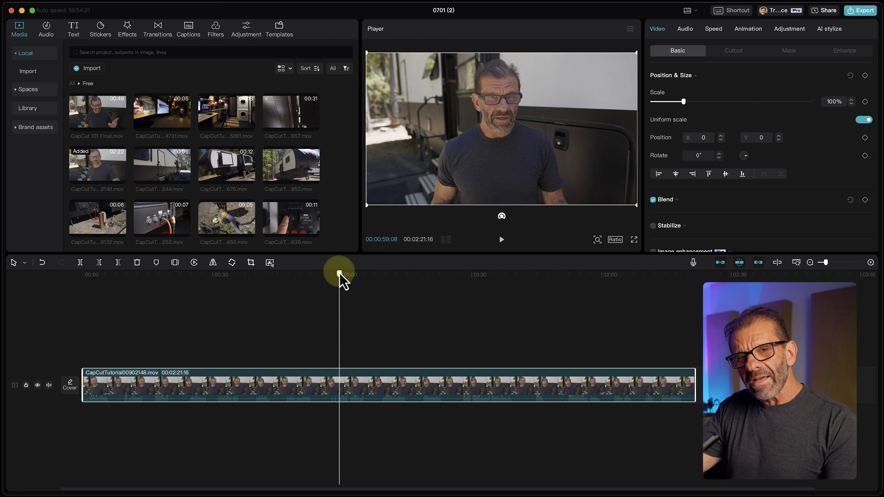
pyautogui.moveTo(340, 278); pyautogui.dragTo(307, 278)
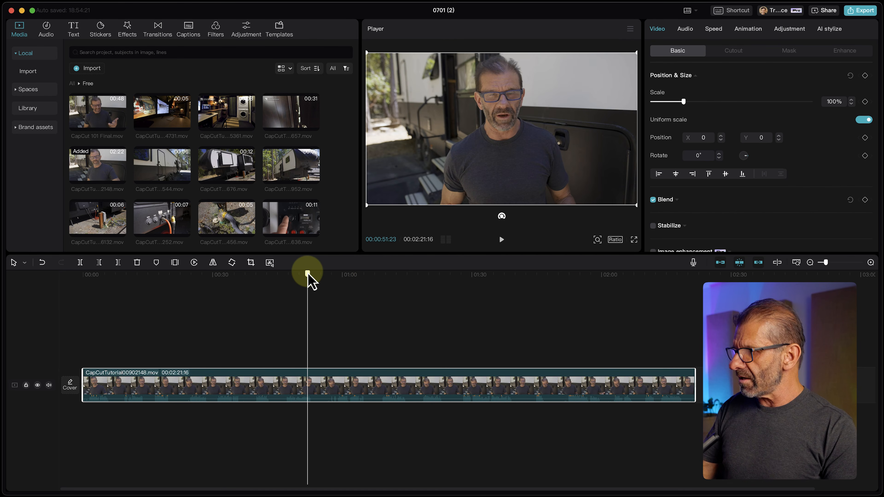
pyautogui.moveTo(308, 274); pyautogui.dragTo(72, 285)
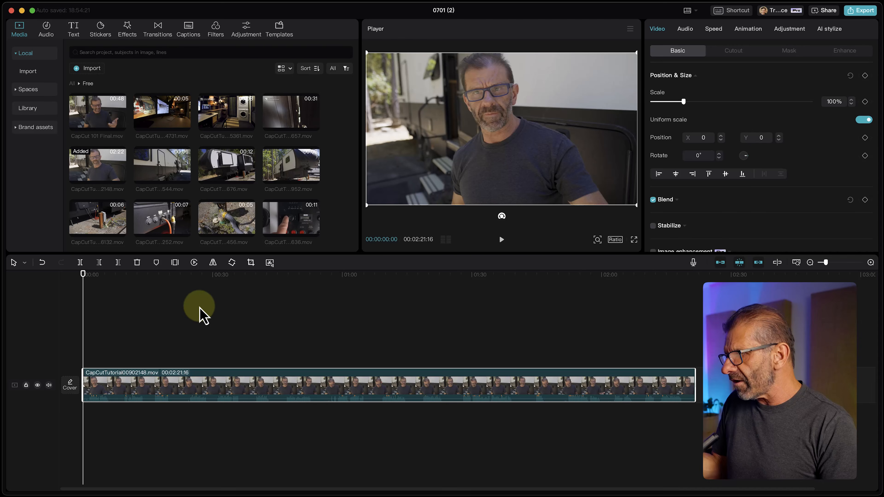
# Place the playhead at 00:00:01:09, near the beginning of the talking-head clip
pyautogui.scroll(5, 101, 292)
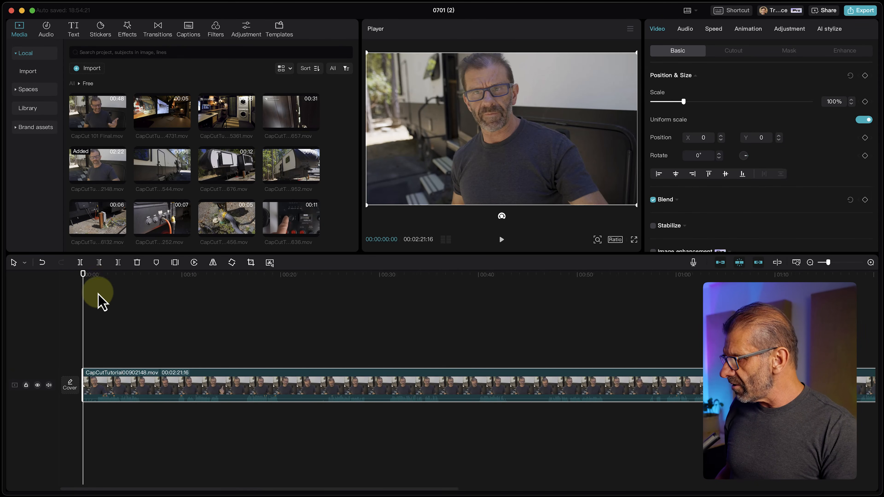
pyautogui.moveTo(150, 278); pyautogui.dragTo(115, 302)
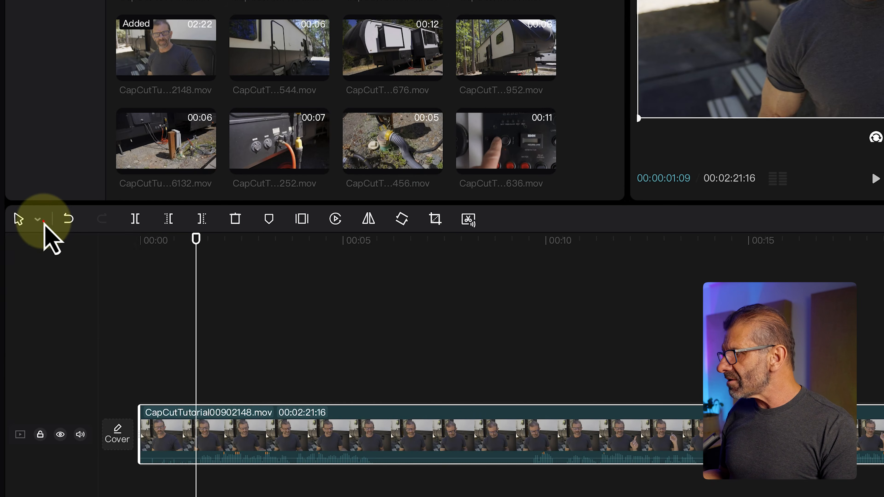
pyautogui.click(24, 262)
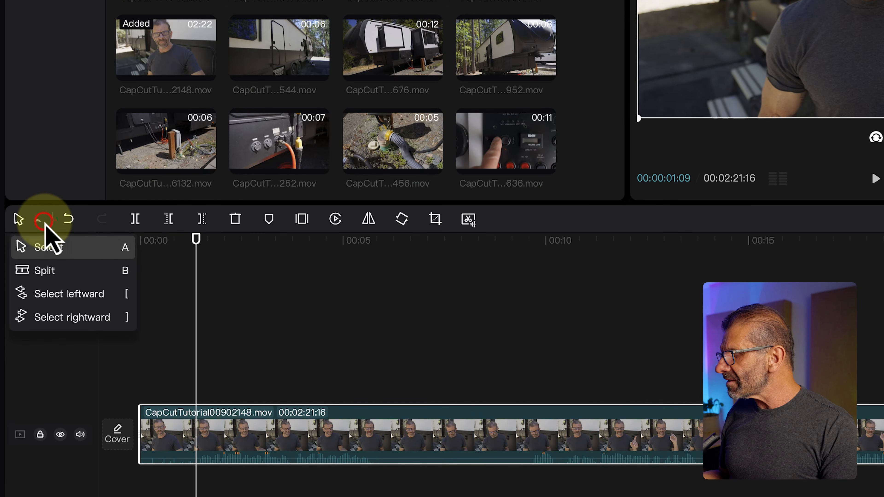
pyautogui.click(59, 271)
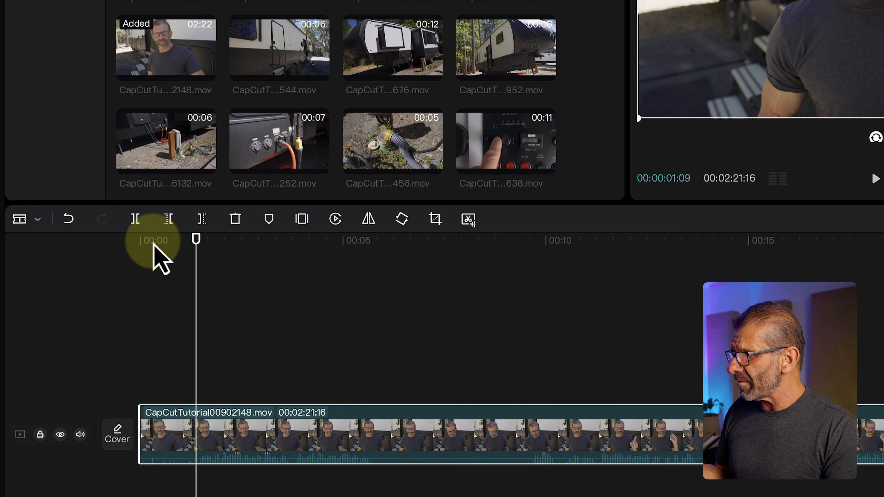
pyautogui.click(37, 219)
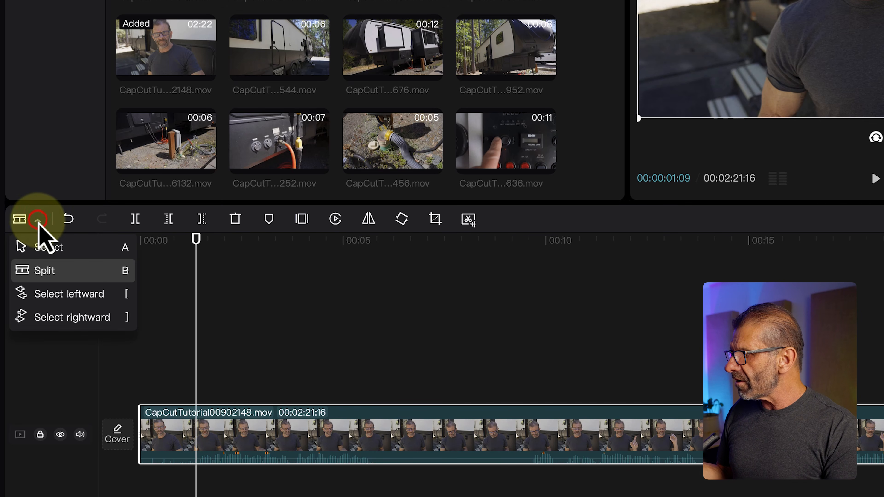
pyautogui.click(52, 250)
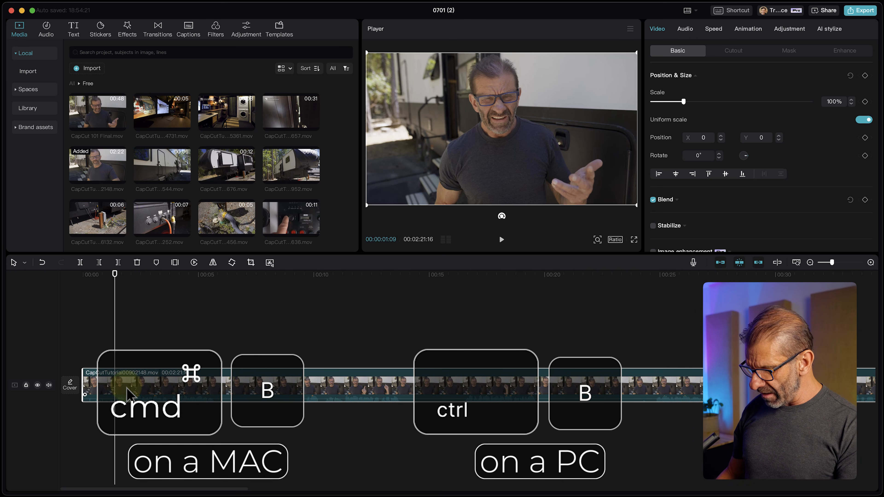
# Split the talking-head clip at 00:00:01:09 and check the cut by selecting the segments on either side
pyautogui.press('super+b')
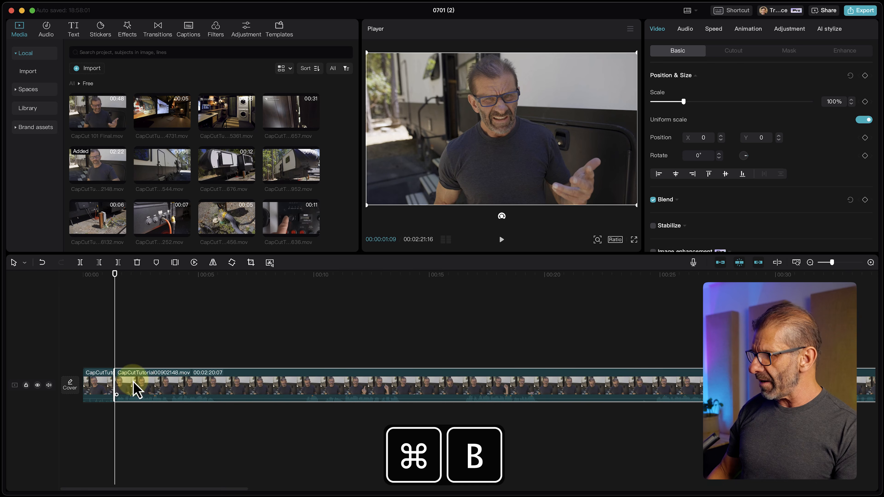
pyautogui.click(125, 275)
pyautogui.moveTo(125, 274); pyautogui.dragTo(191, 283)
pyautogui.click(93, 385)
pyautogui.click(165, 380)
# Delete the short opening segment with the main track magnet on, so the remaining footage closes the gap
pyautogui.click(89, 386)
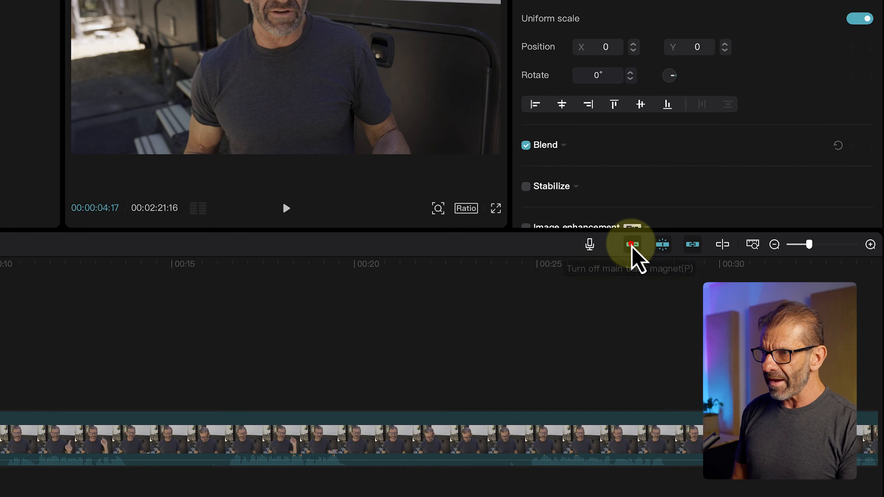
pyautogui.click(632, 245)
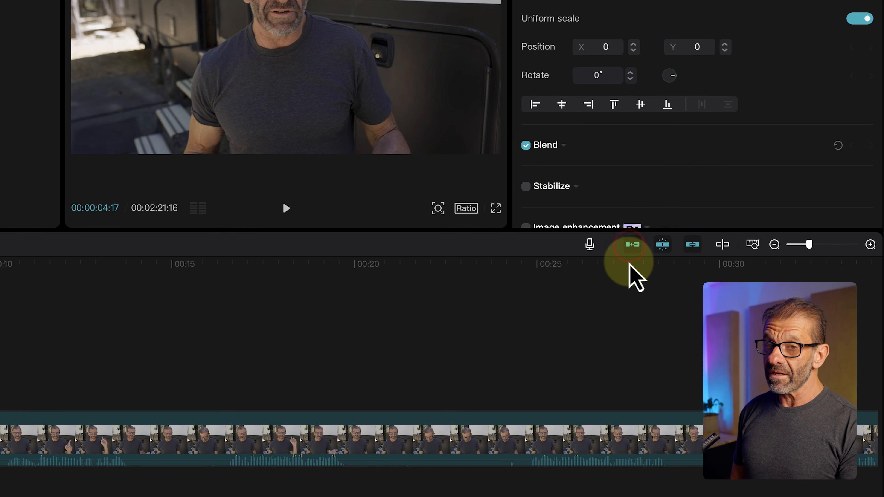
pyautogui.press('p')
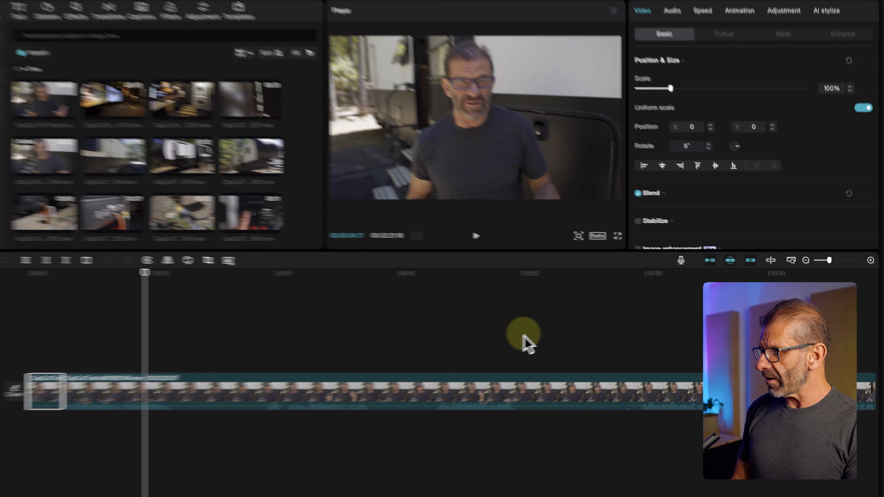
pyautogui.press('Delete')
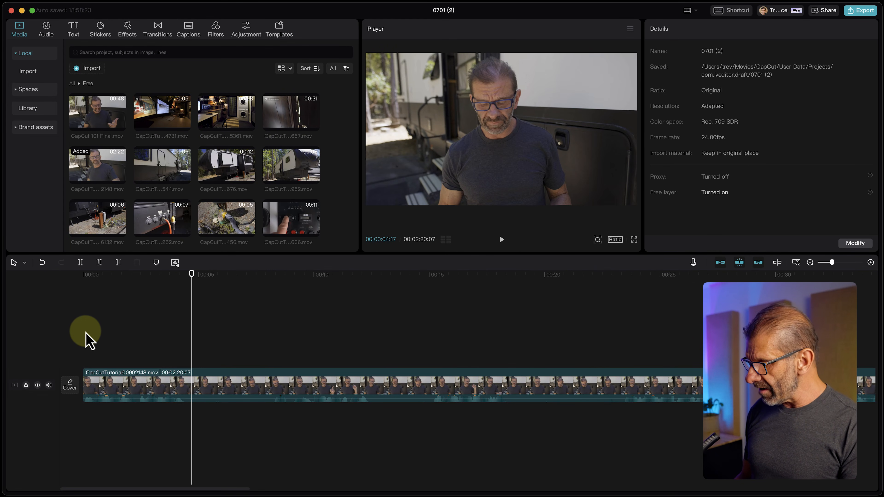
pyautogui.press('super+z')
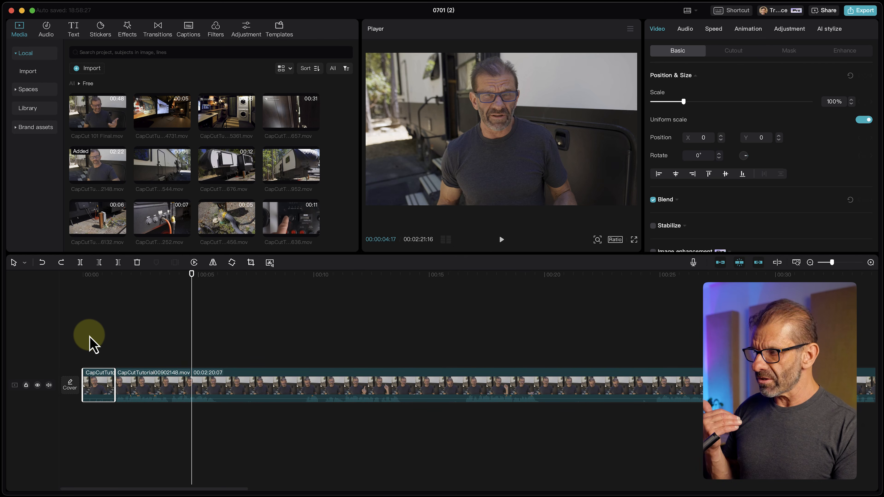
pyautogui.press('Delete')
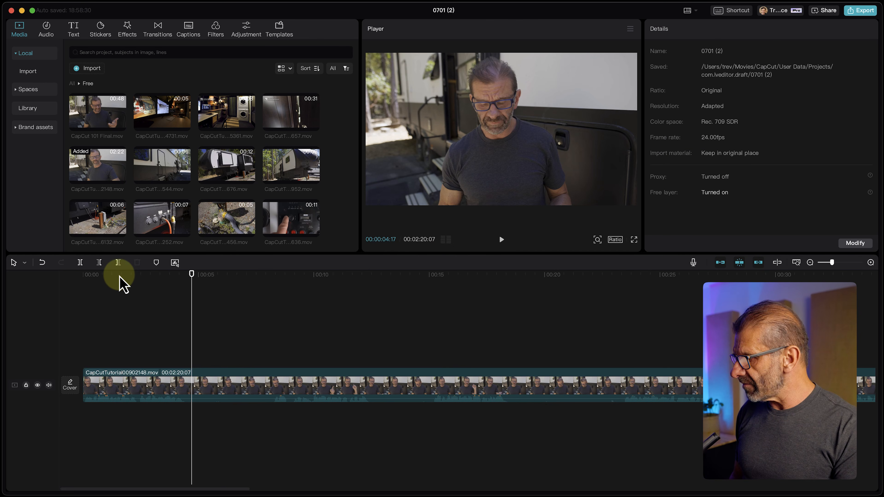
# Play the trimmed clip from the start and split it at 00:00:04:11
pyautogui.moveTo(119, 275); pyautogui.dragTo(52, 289)
pyautogui.press('space')
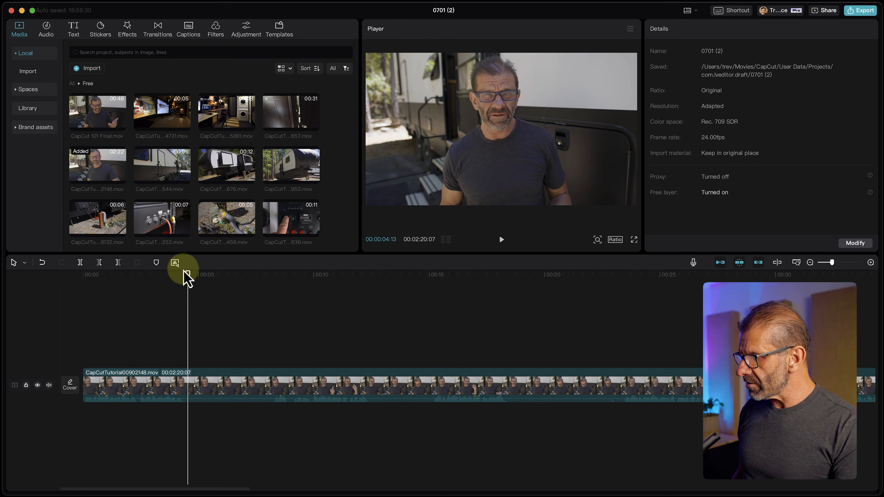
pyautogui.moveTo(186, 284); pyautogui.dragTo(186, 304)
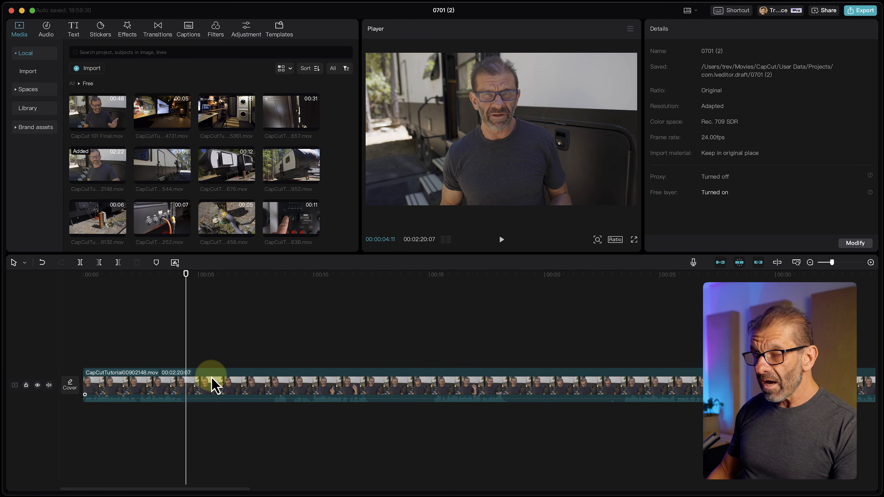
pyautogui.press('super+b')
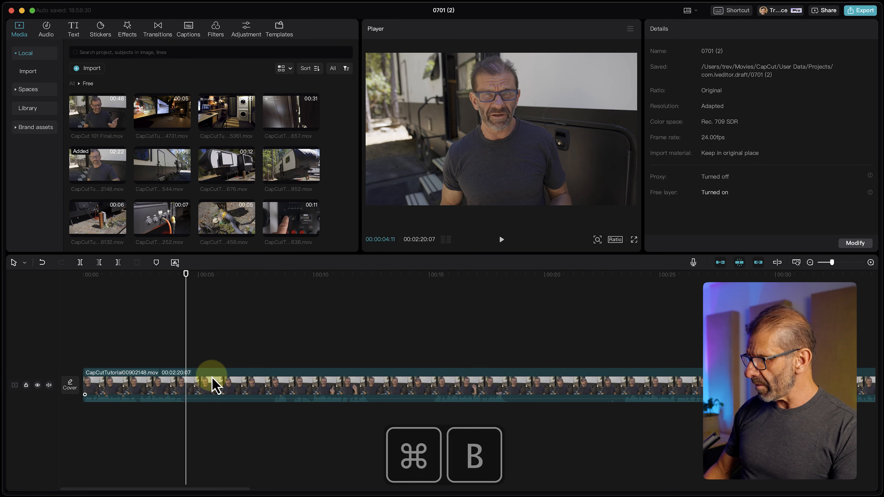
# Play the footage after the 00:00:04:11 split and remove the unwanted part from there to 00:00:15:04, closing the gap
pyautogui.moveTo(274, 278); pyautogui.dragTo(274, 317)
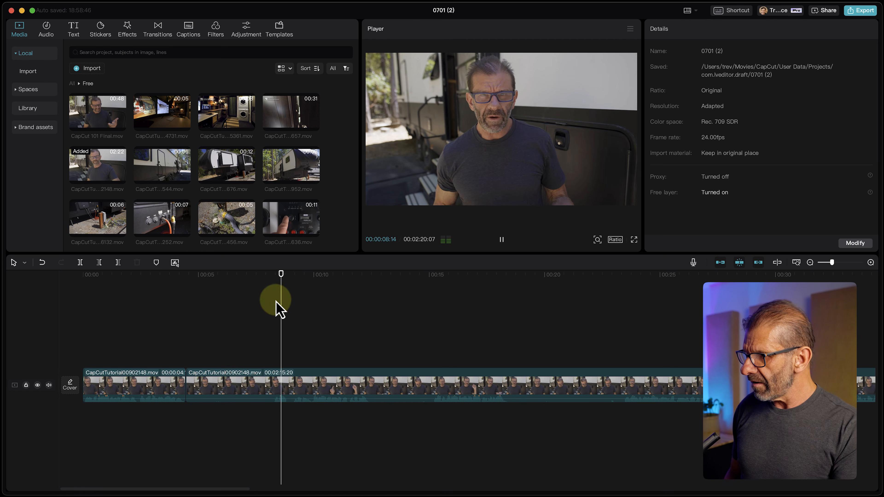
pyautogui.moveTo(432, 278); pyautogui.dragTo(433, 307)
pyautogui.press('space')
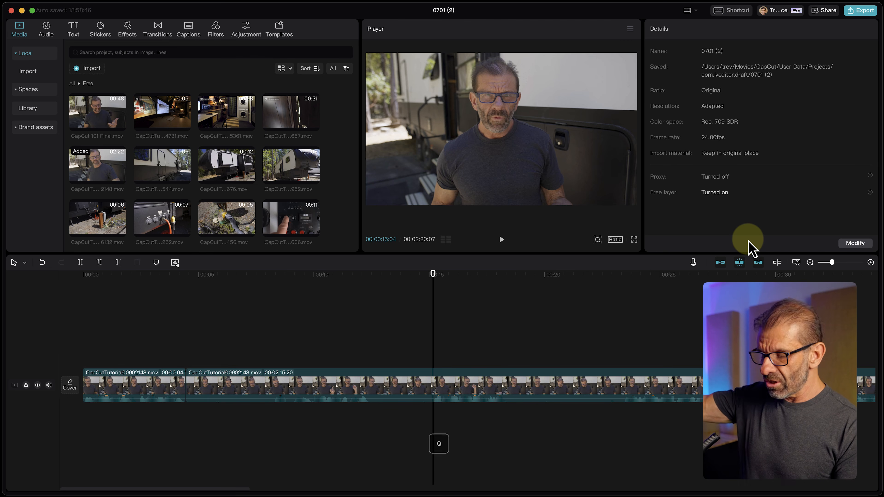
pyautogui.press('q')
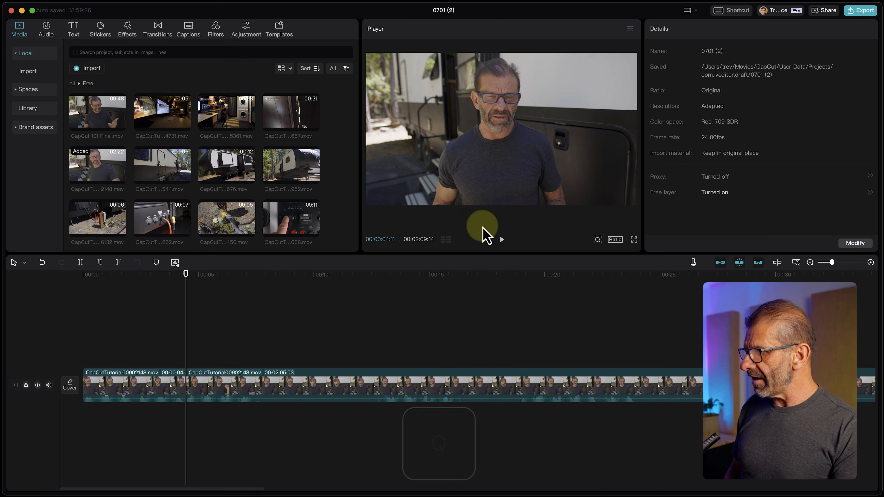
# Play across the cut at 00:00:04:11 and scan the footage ahead for the start of the next usable take
pyautogui.click(176, 277)
pyautogui.press('space')
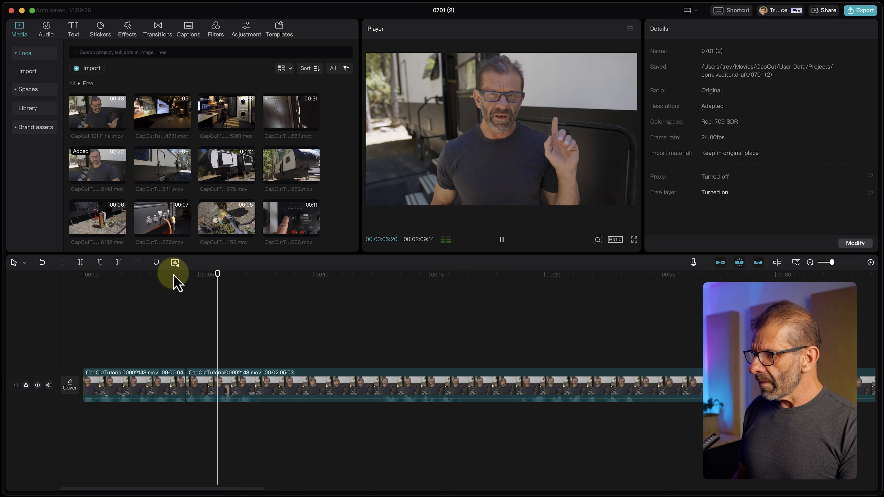
pyautogui.press('space')
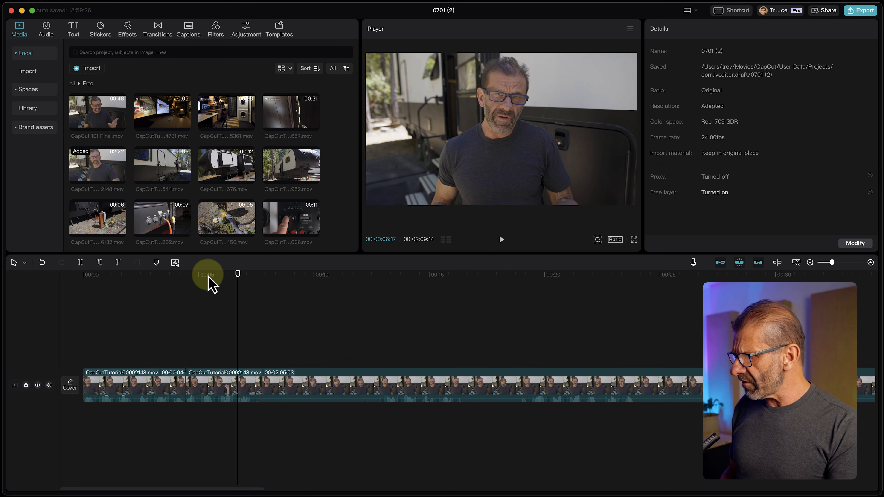
pyautogui.moveTo(239, 274); pyautogui.dragTo(376, 289)
pyautogui.press('space')
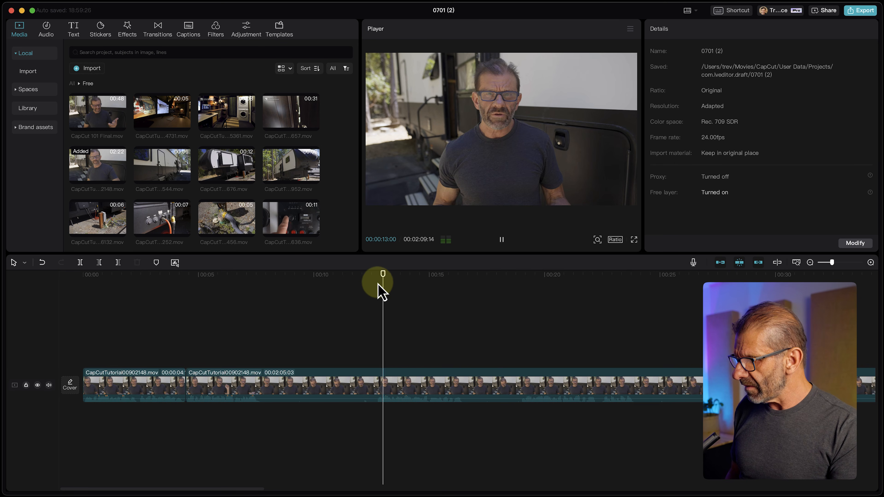
pyautogui.press('space')
pyautogui.click(186, 275)
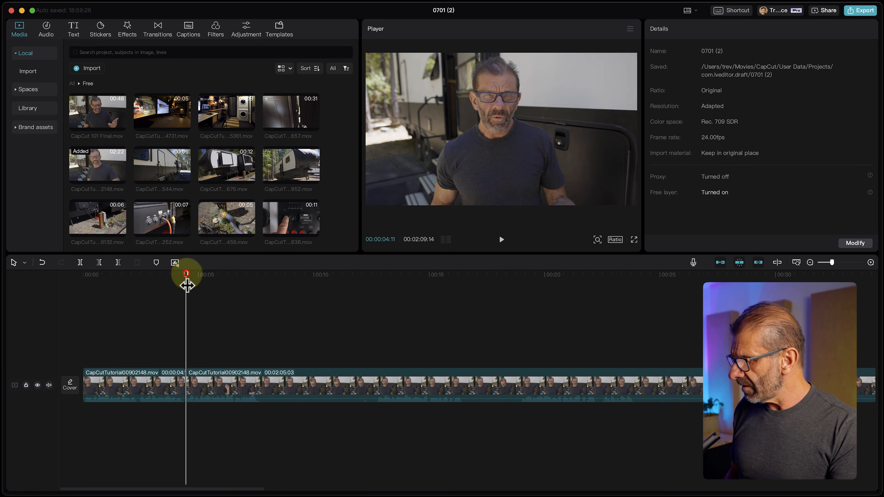
pyautogui.press('space')
pyautogui.click(519, 275)
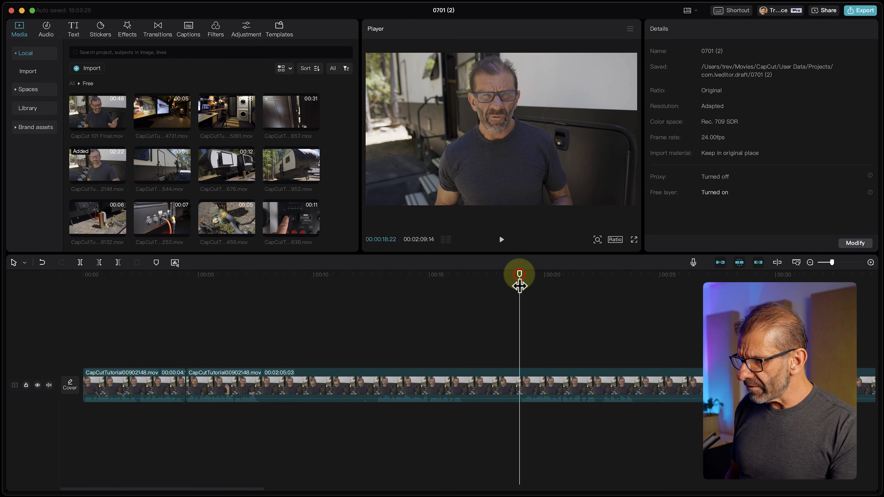
pyautogui.press('space')
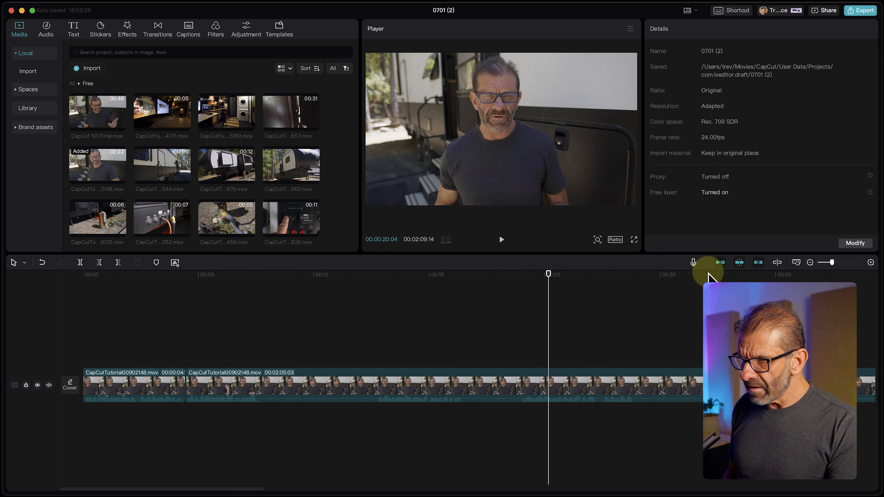
pyautogui.click(723, 276)
pyautogui.moveTo(724, 279); pyautogui.dragTo(521, 307)
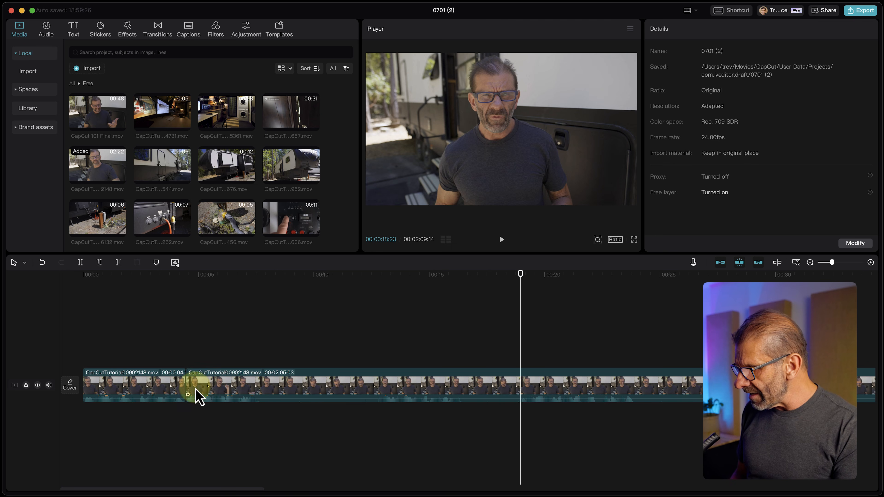
# Split the talking-head clip at 00:00:07:18 and remove the footage from there to 00:00:18:23, closing the gap
pyautogui.moveTo(323, 276); pyautogui.dragTo(264, 295)
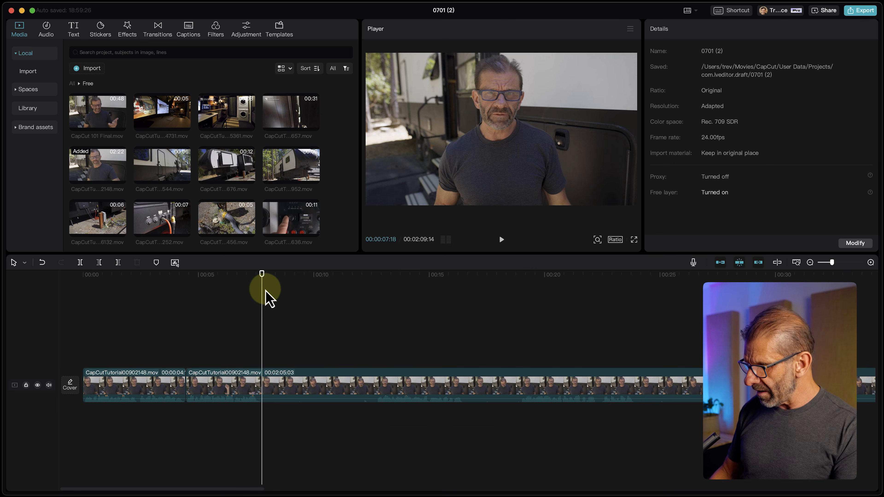
pyautogui.press('super+b')
pyautogui.moveTo(476, 276); pyautogui.dragTo(521, 270)
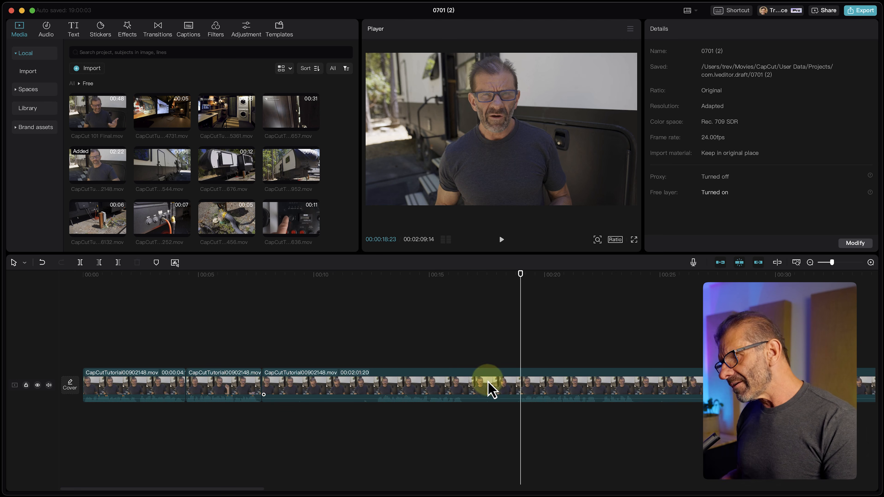
pyautogui.press('q')
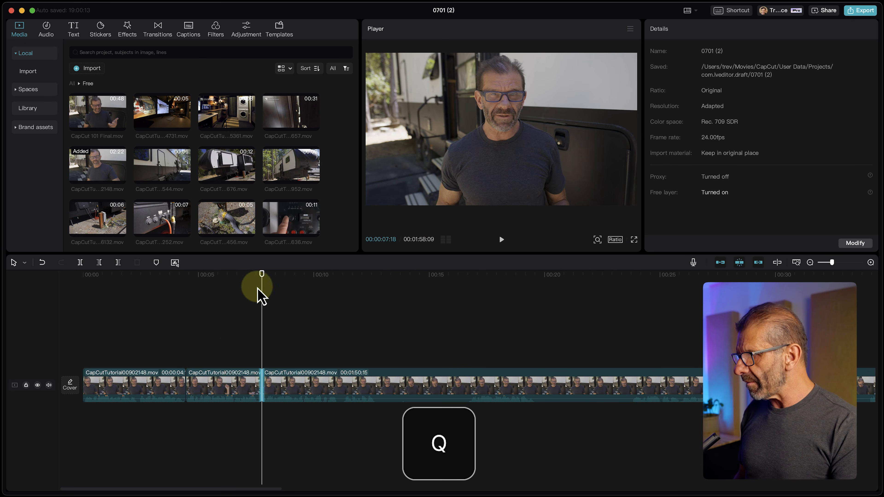
# Play the last segment from 00:00:07:18 and place the playhead at 00:00:12:17
pyautogui.press('space')
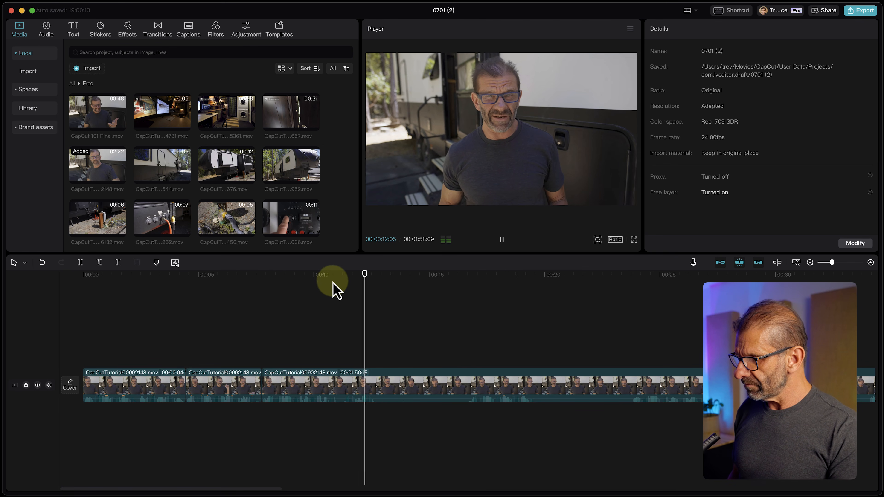
pyautogui.press('space')
pyautogui.moveTo(383, 283); pyautogui.dragTo(376, 286)
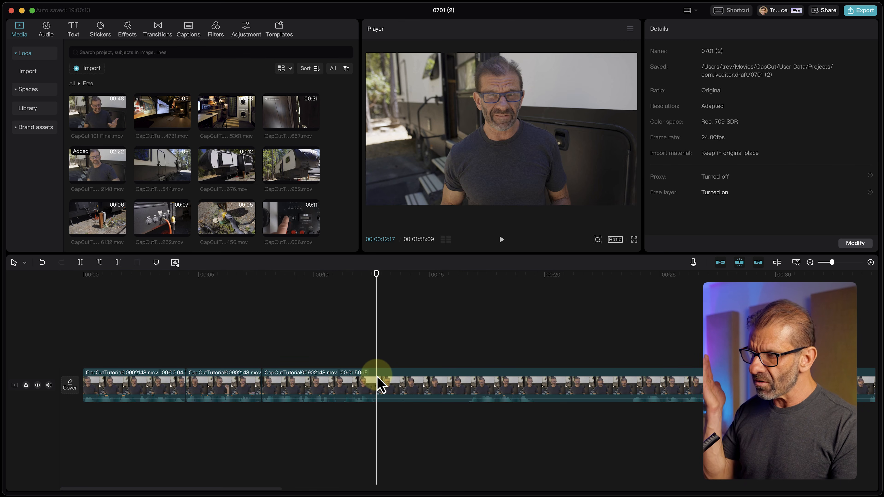
# Move the last segment to the track above and try to split it at 00:00:13:18 with no clip selected
pyautogui.moveTo(382, 384); pyautogui.dragTo(381, 341)
pyautogui.click(400, 322)
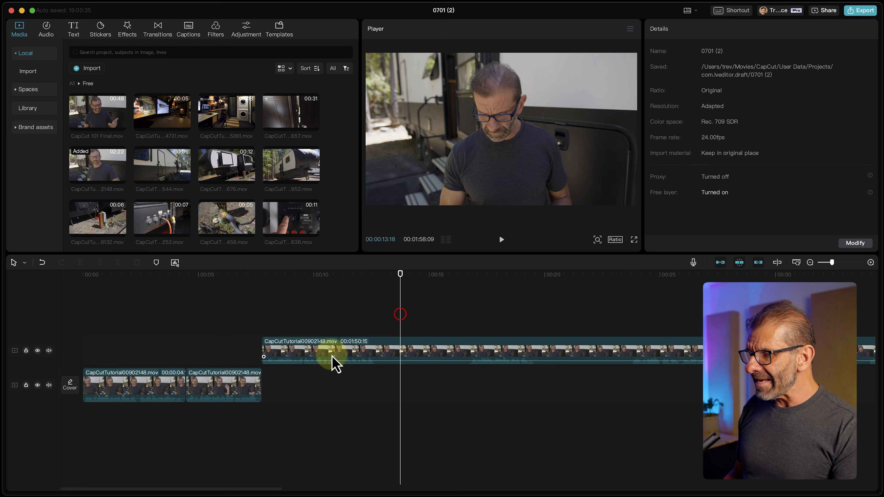
pyautogui.press('super+b')
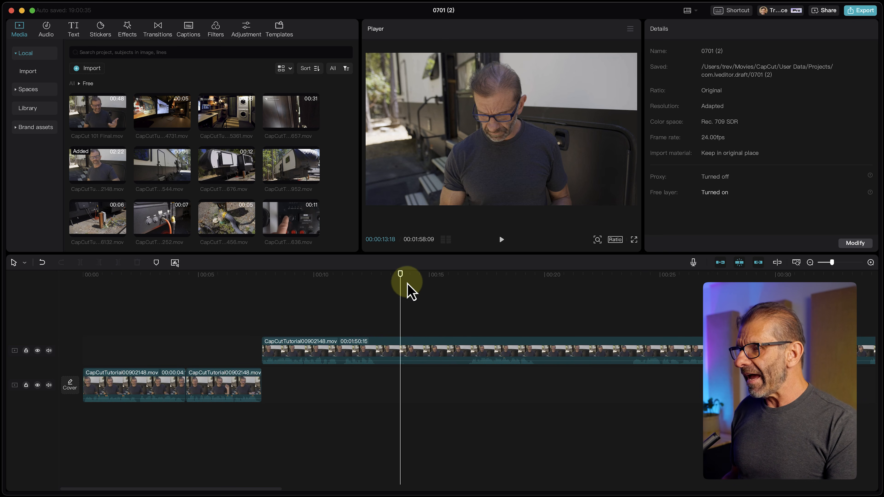
# Select the segment on the upper track and split it at 00:00:12:18
pyautogui.moveTo(400, 285); pyautogui.dragTo(378, 295)
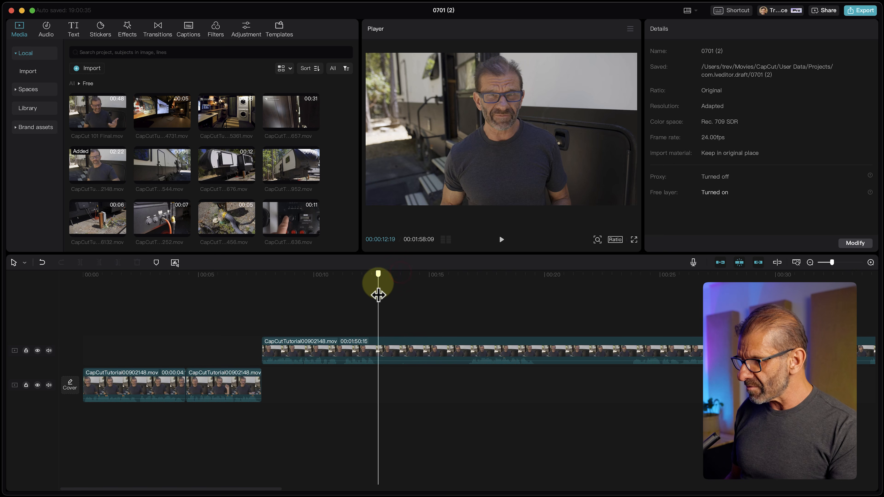
pyautogui.click(409, 352)
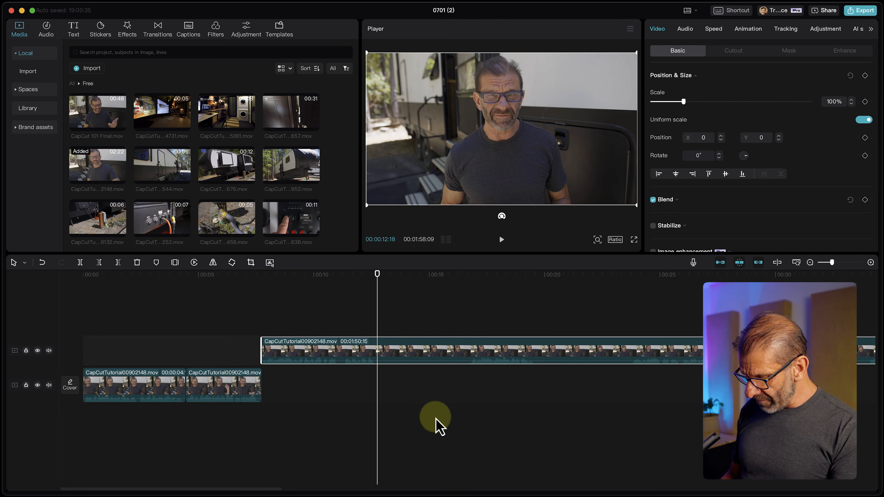
pyautogui.press('super+b')
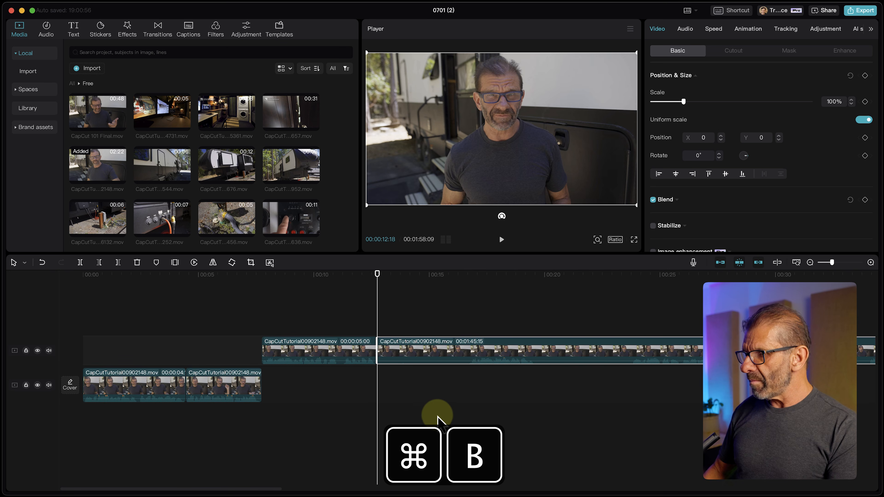
# Undo the upper-track split and move the segment back onto the main track behind the other segments
pyautogui.click(296, 353)
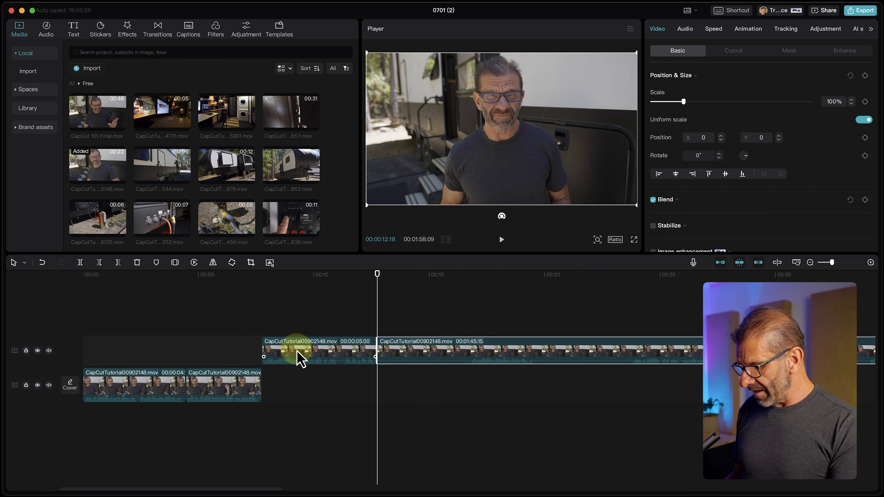
pyautogui.press('super+z')
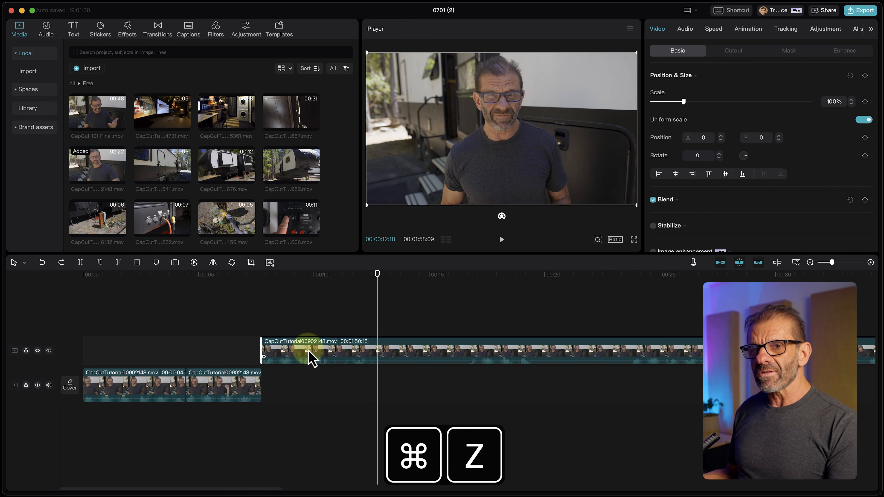
pyautogui.moveTo(314, 351); pyautogui.dragTo(315, 382)
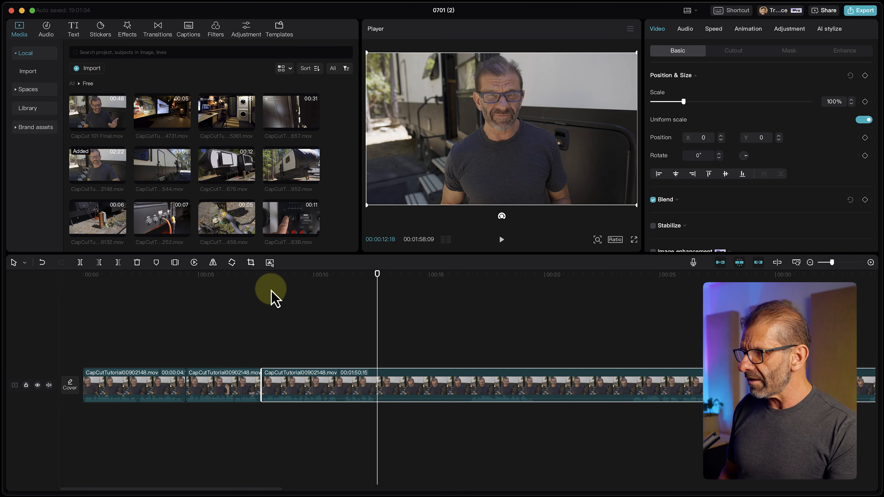
# Scan and play the footage ahead, and split the last segment at 00:00:12:16
pyautogui.click(235, 289)
pyautogui.moveTo(234, 289); pyautogui.dragTo(337, 298)
pyautogui.press('space')
pyautogui.click(463, 284)
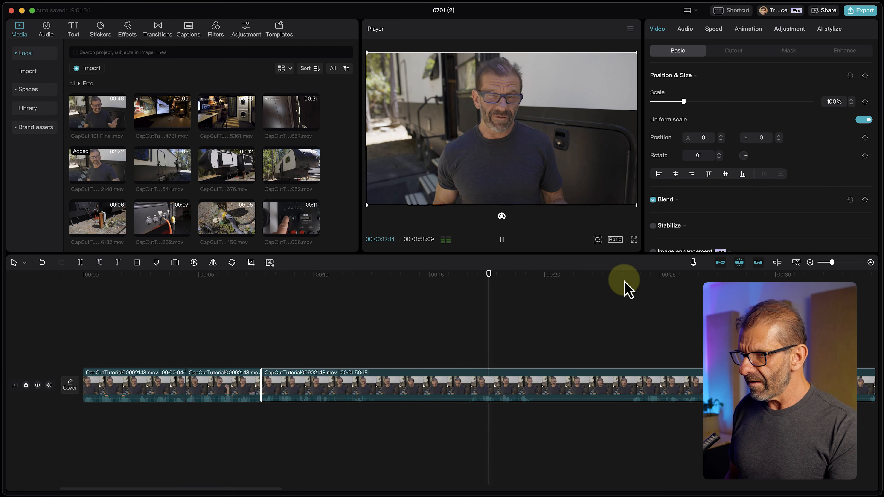
pyautogui.click(627, 288)
pyautogui.moveTo(472, 273); pyautogui.dragTo(375, 322)
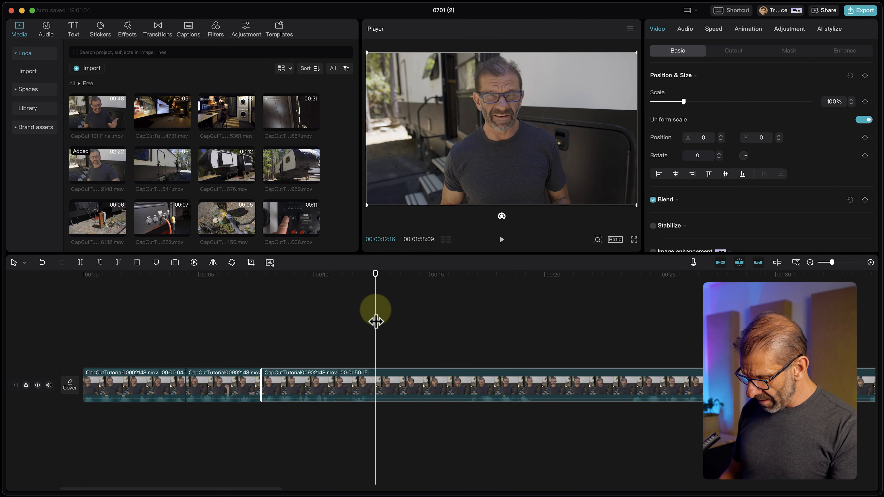
pyautogui.press('super+b')
# Trim the start of the last segment with the main track magnet on, and undo the trim
pyautogui.moveTo(523, 275); pyautogui.dragTo(469, 302)
pyautogui.press('q')
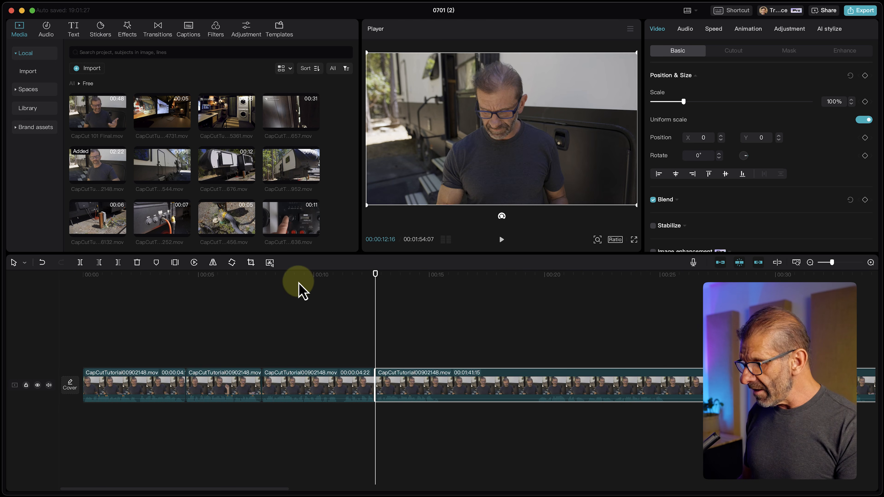
pyautogui.press('super+z')
# Trim the last segment's start to 00:00:16:18 with the main track magnet off, leaving a gap, and turn the magnet back on
pyautogui.moveTo(520, 273); pyautogui.dragTo(470, 289)
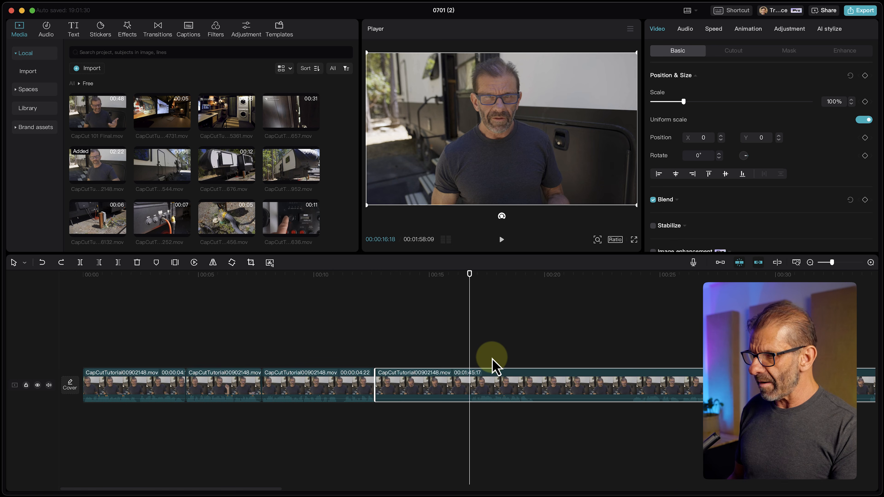
pyautogui.press('q')
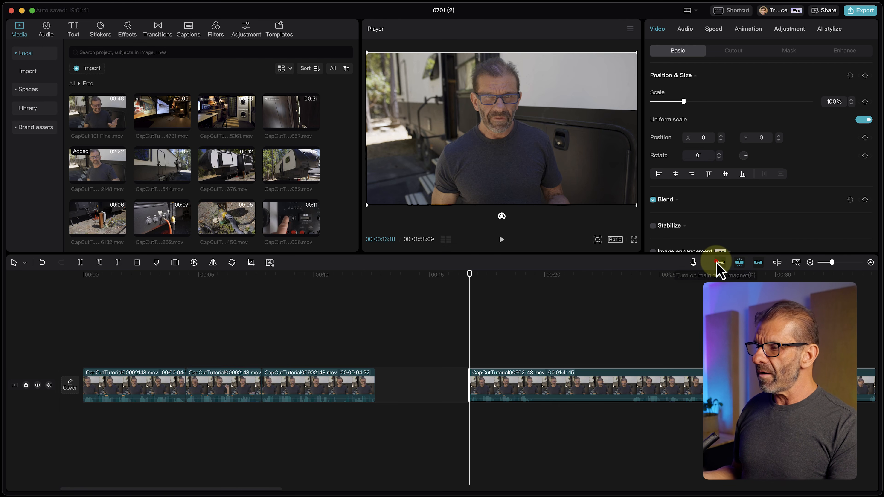
pyautogui.click(718, 268)
# In the CapCut 101-copy project, examine and play the main-track gap after 00:00:35:18, where a B-roll clip sits on the track above
pyautogui.moveTo(306, 284); pyautogui.dragTo(460, 275)
pyautogui.hotkey('shift', 'z')
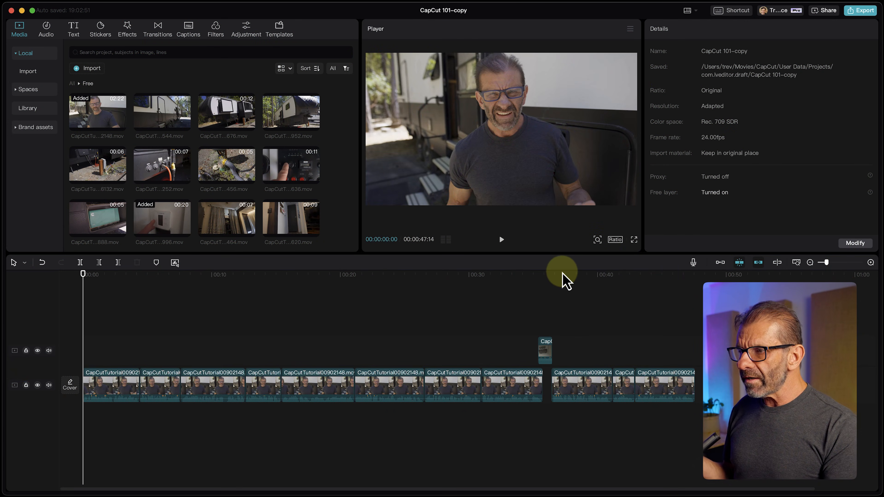
pyautogui.moveTo(561, 283); pyautogui.dragTo(543, 292)
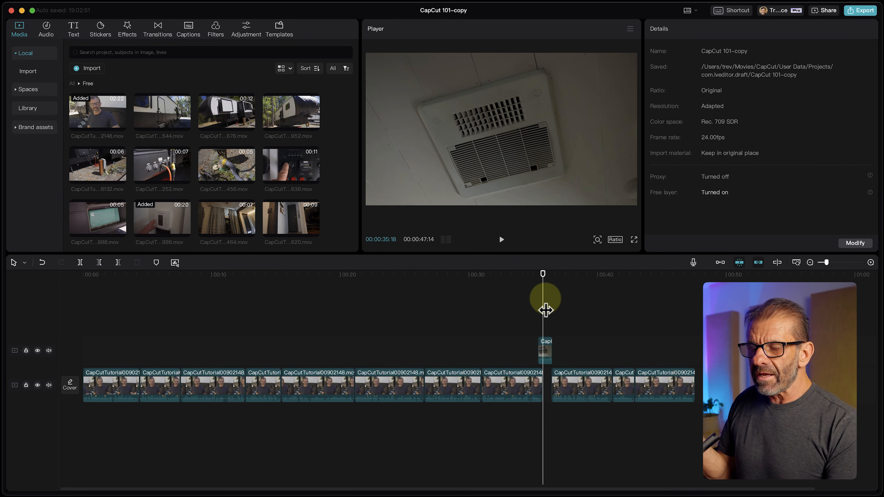
pyautogui.scroll(6, 545, 352)
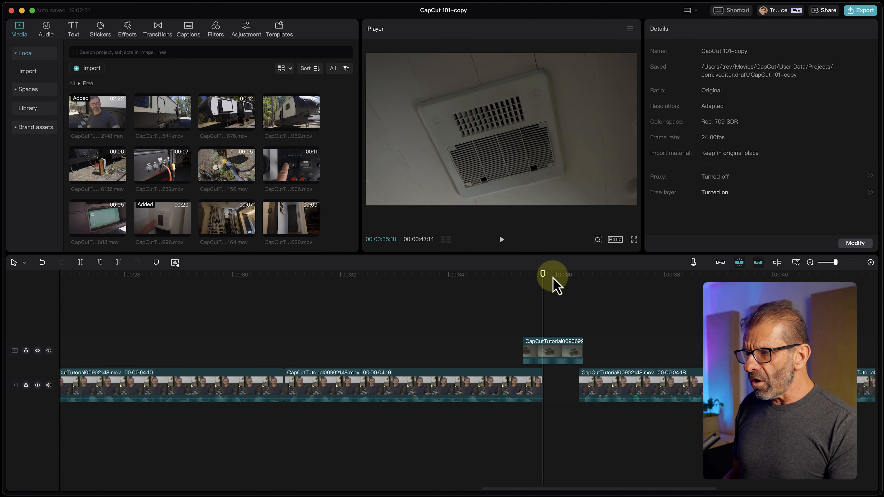
pyautogui.moveTo(526, 284); pyautogui.dragTo(490, 296)
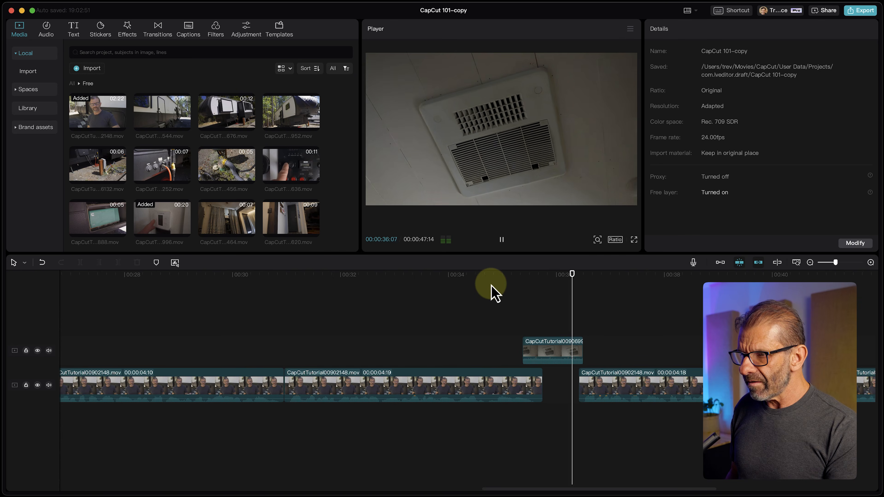
pyautogui.press('space')
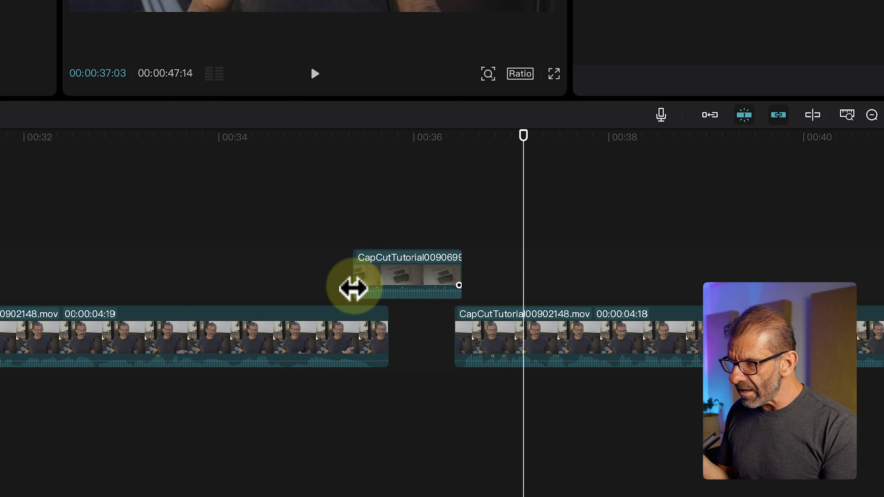
# Add a short audio fade-in to the B-roll clip above the main-track gap
pyautogui.click(354, 288)
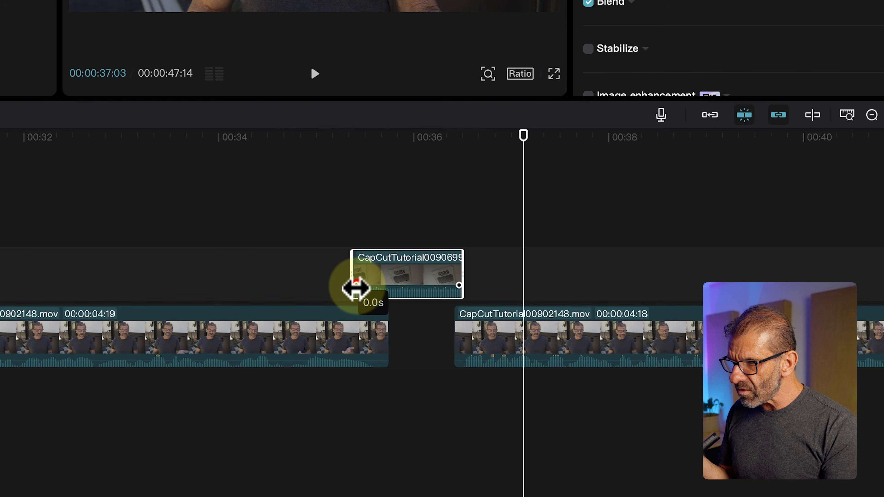
pyautogui.moveTo(355, 288); pyautogui.dragTo(371, 288)
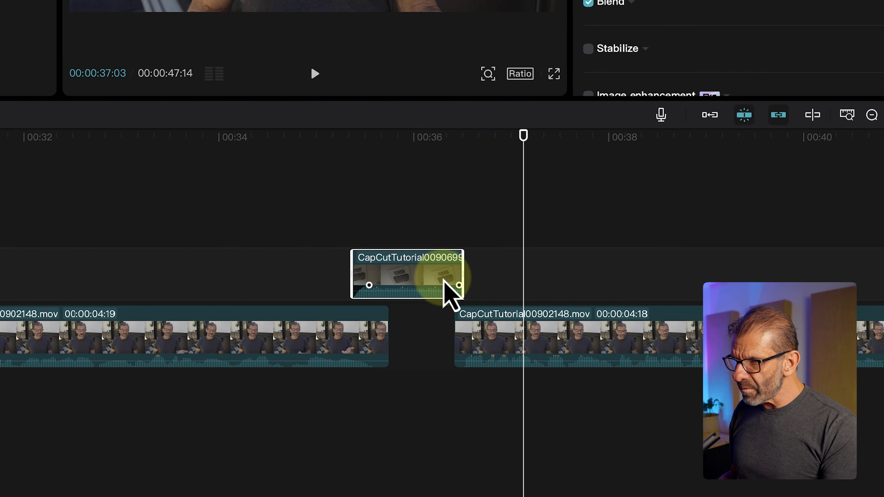
# Add a 0.1 s audio fade-out to the B-roll clip and play across the covered gap
pyautogui.moveTo(457, 286); pyautogui.dragTo(449, 286)
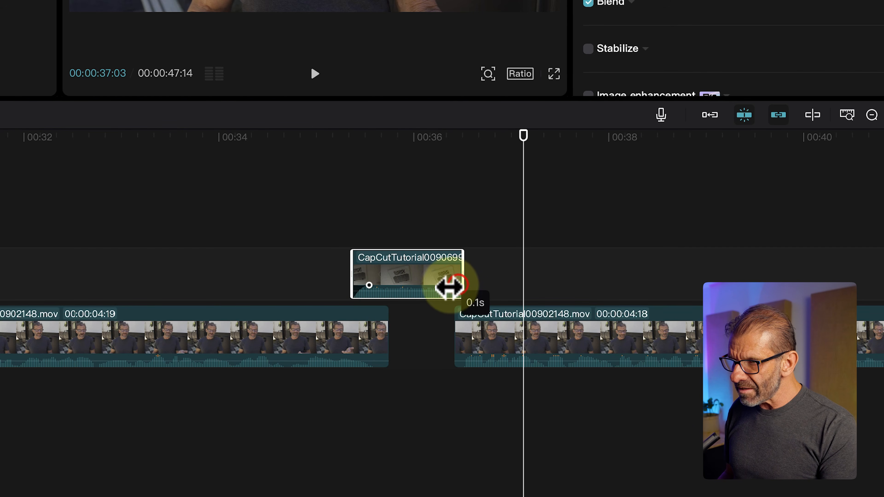
pyautogui.click(282, 154)
pyautogui.press('space')
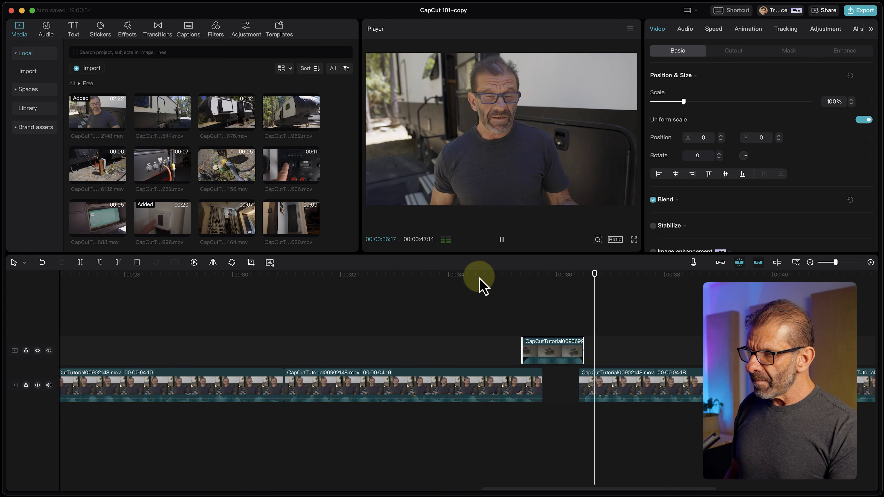
pyautogui.press('space')
# Select all the talking-head segments on the main track and open their audio settings
pyautogui.hotkey('shift', 'z')
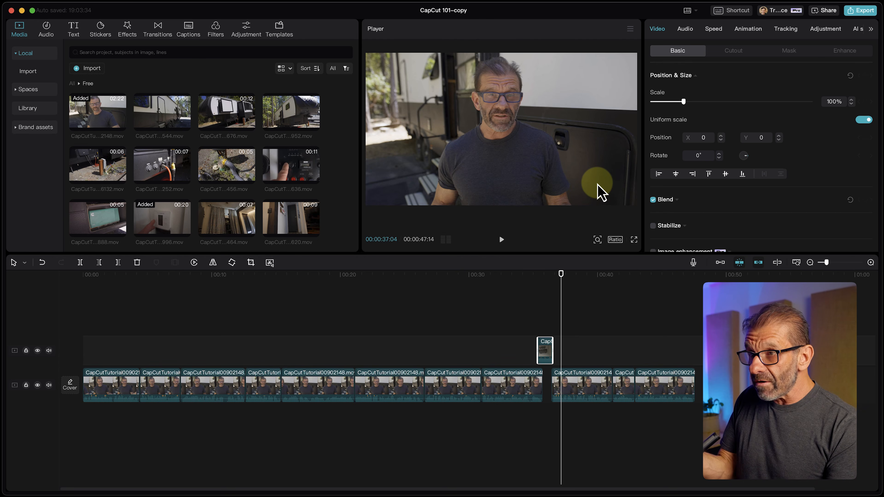
pyautogui.moveTo(717, 417); pyautogui.dragTo(91, 405)
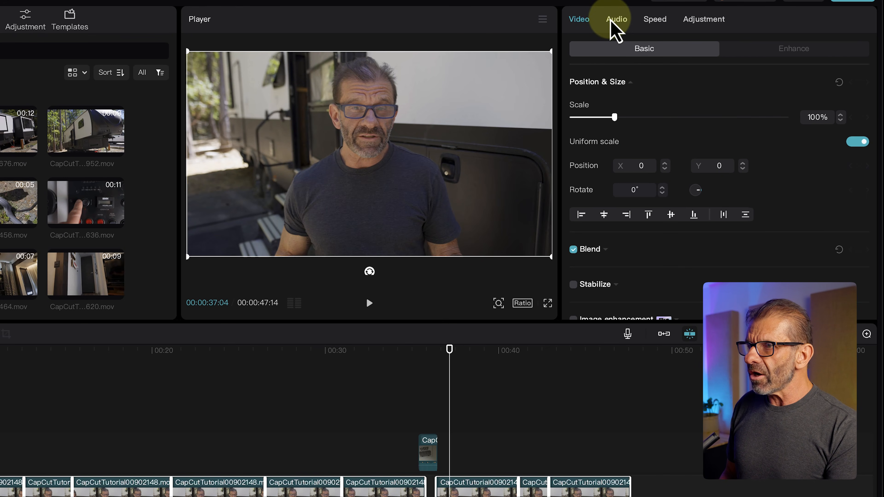
pyautogui.click(614, 20)
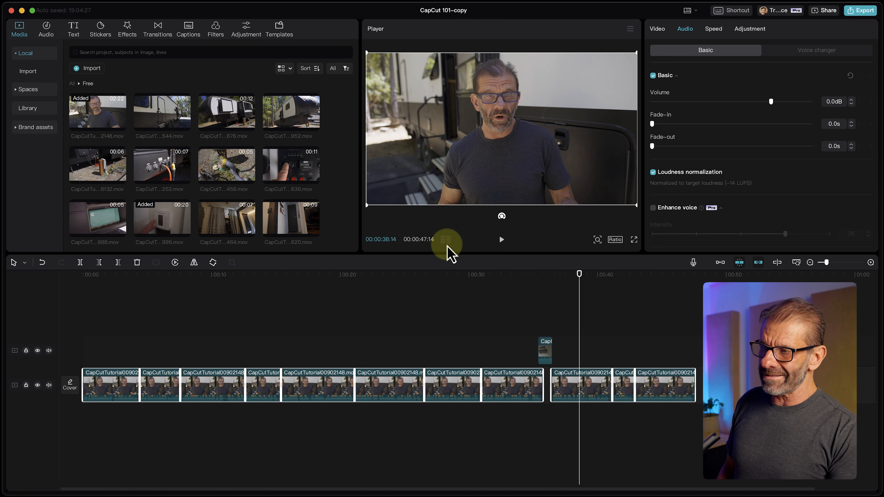
# Show the audio meters beside the timeline and play the edit to check the voice level
pyautogui.click(446, 240)
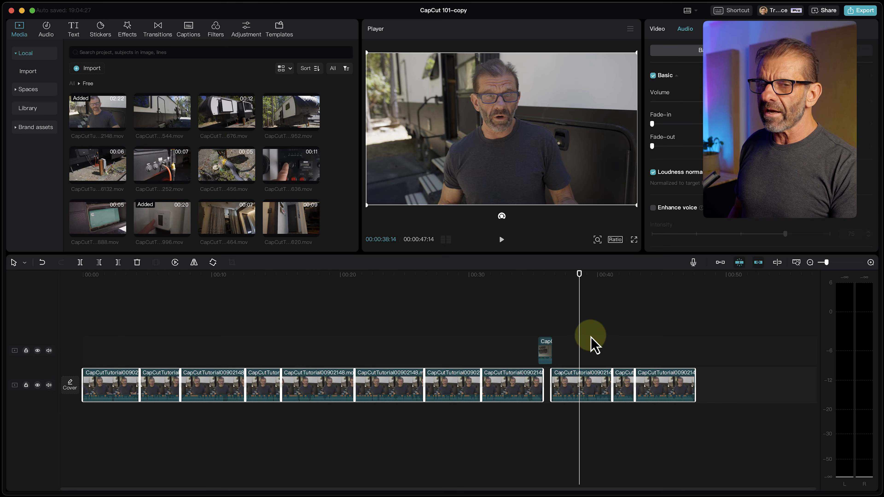
pyautogui.press('space')
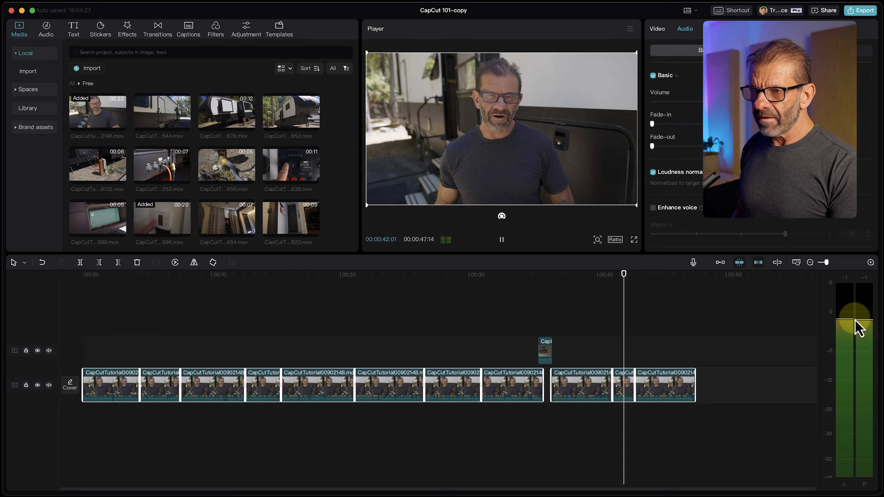
pyautogui.press('space')
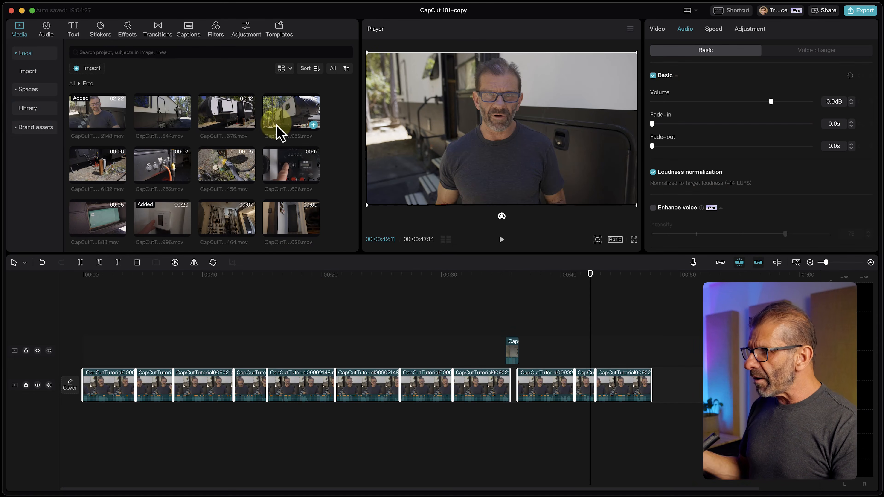
# Play the edit from its start to 00:00:04:09 and look through the remaining clips in the Free folder
pyautogui.scroll(-1, 280, 193)
pyautogui.scroll(5, 280, 193)
pyautogui.moveTo(242, 279); pyautogui.dragTo(69, 288)
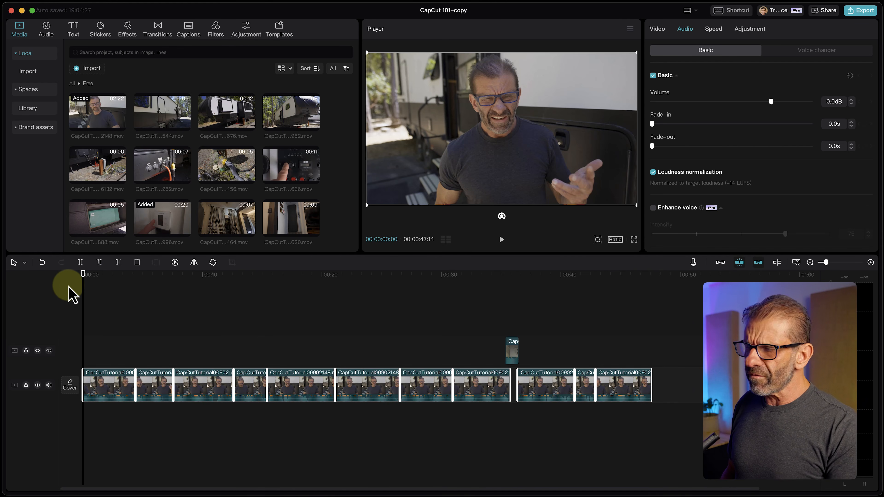
pyautogui.press('space')
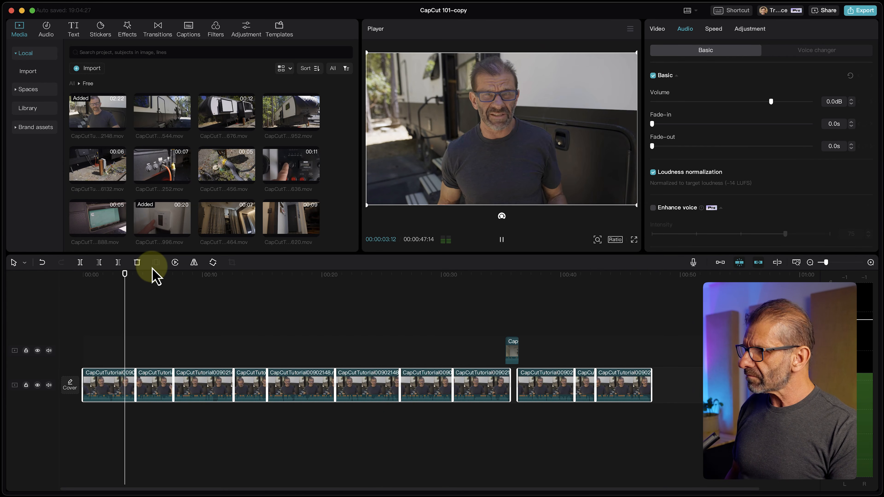
pyautogui.press('space')
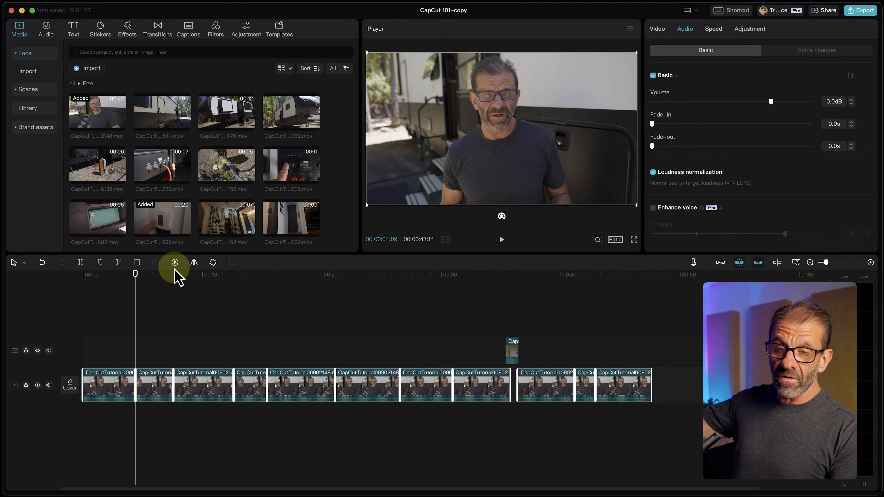
pyautogui.scroll(-5, 241, 140)
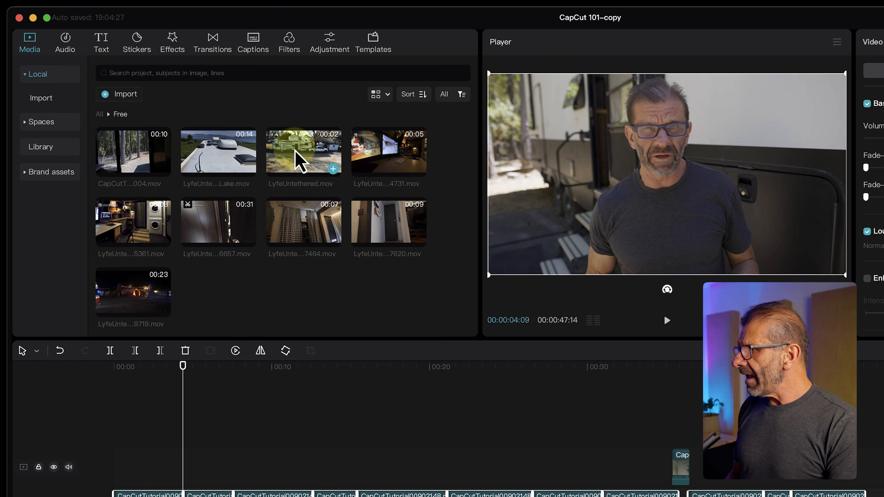
pyautogui.moveTo(296, 150); pyautogui.dragTo(155, 478)
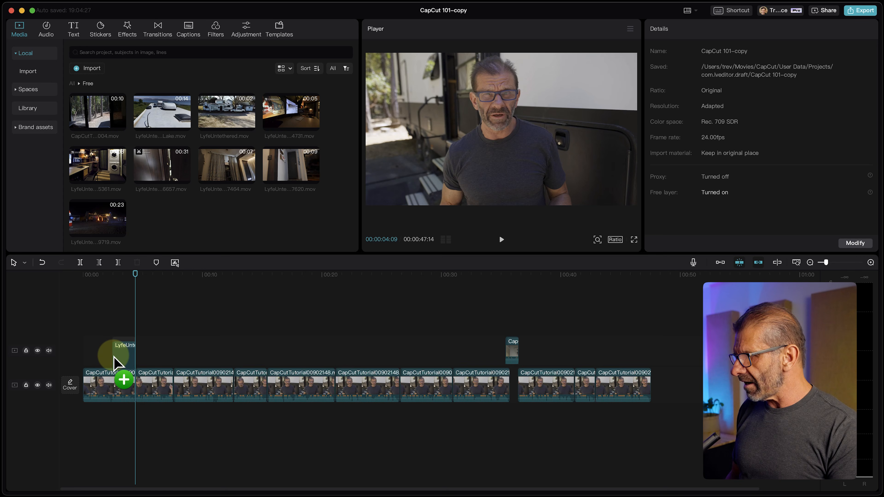
pyautogui.moveTo(114, 357); pyautogui.dragTo(239, 125)
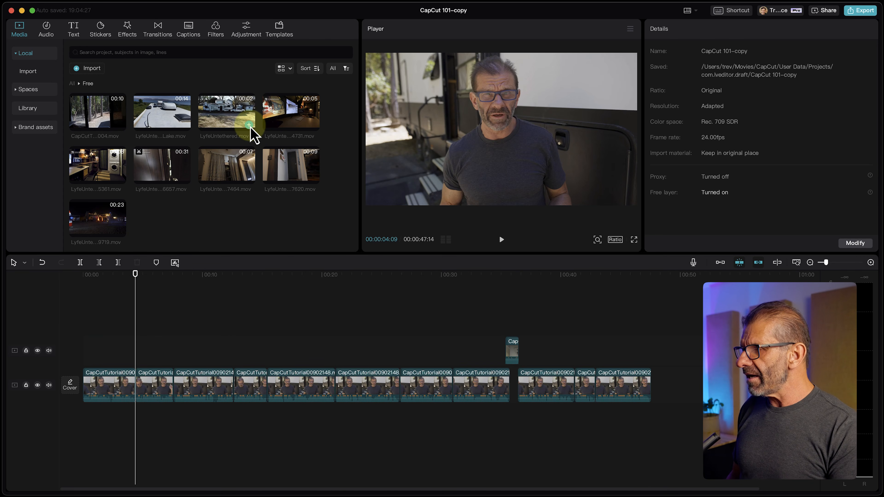
pyautogui.click(163, 374)
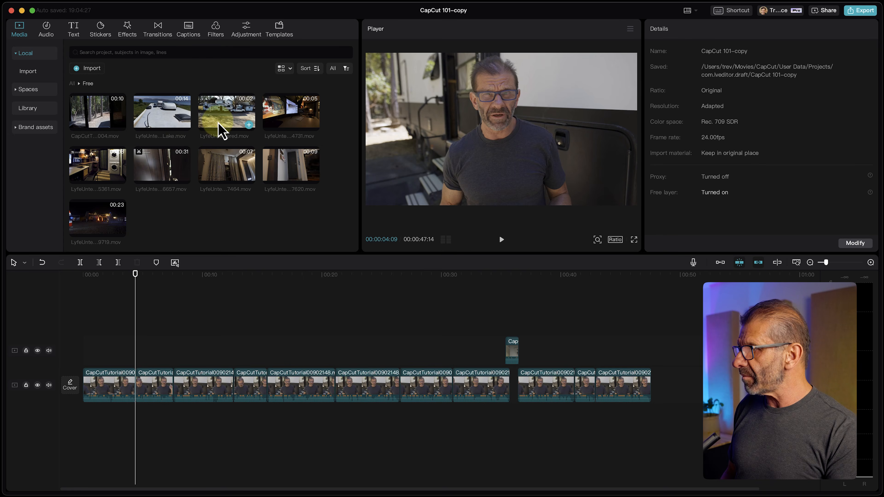
# Add LyfeUntethered.mov on the track above the main track, starting at 00:00:04:09
pyautogui.click(248, 122)
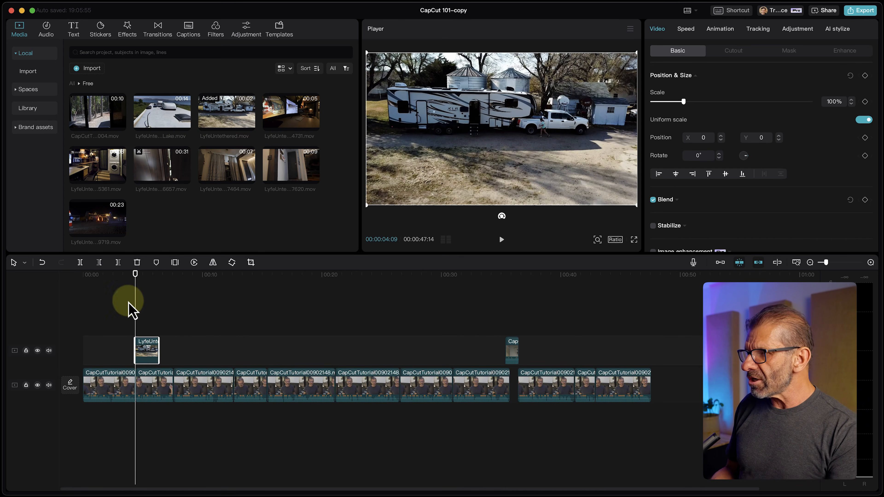
pyautogui.moveTo(135, 276); pyautogui.dragTo(137, 294)
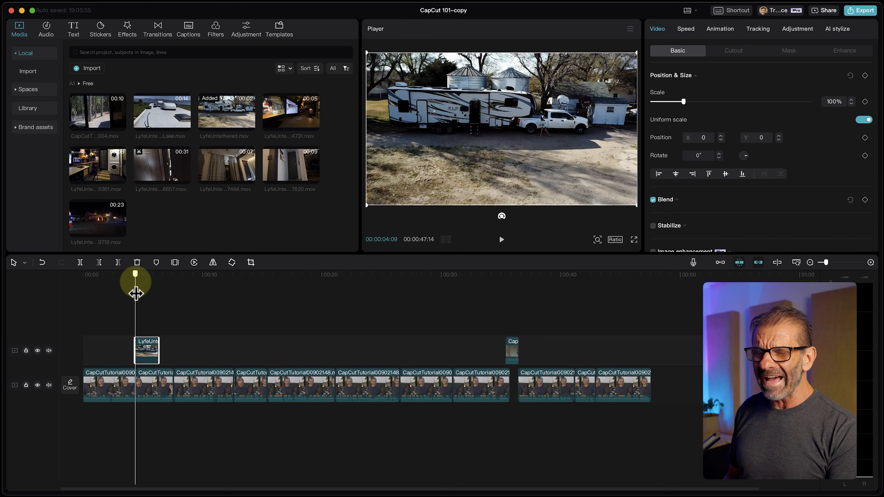
pyautogui.scroll(5, 117, 313)
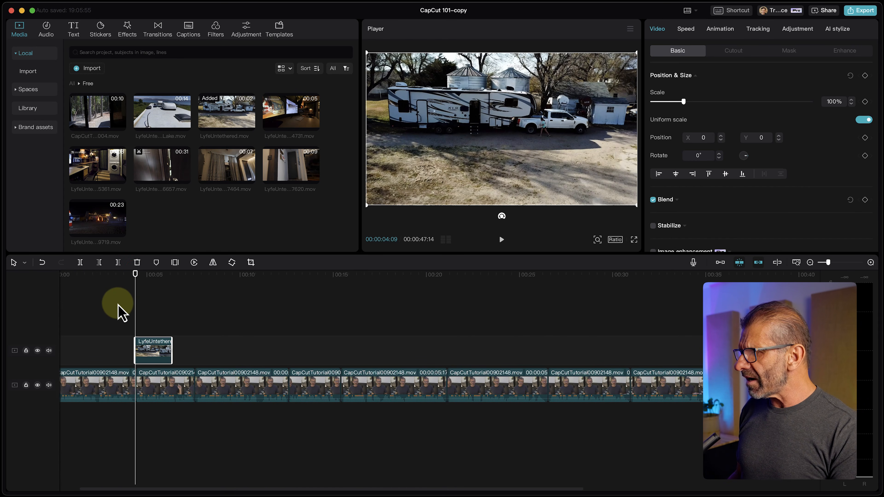
pyautogui.moveTo(196, 492); pyautogui.dragTo(156, 493)
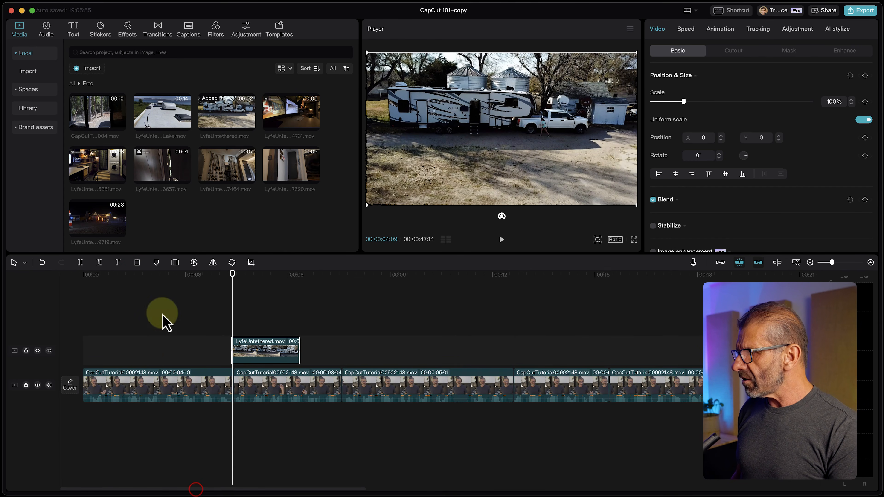
# Move the LyfeUntethered.mov clip earlier so it starts at about 00:00:02:12, and play that section
pyautogui.click(130, 284)
pyautogui.press('space')
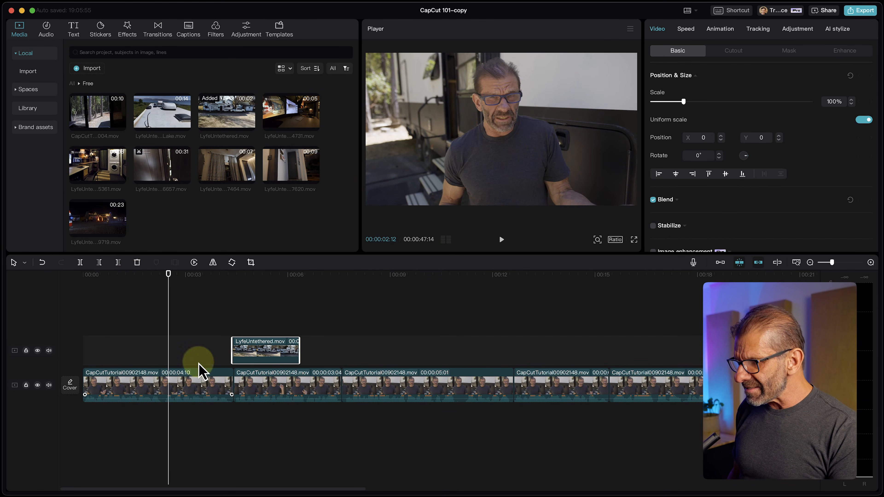
pyautogui.moveTo(291, 355); pyautogui.dragTo(226, 358)
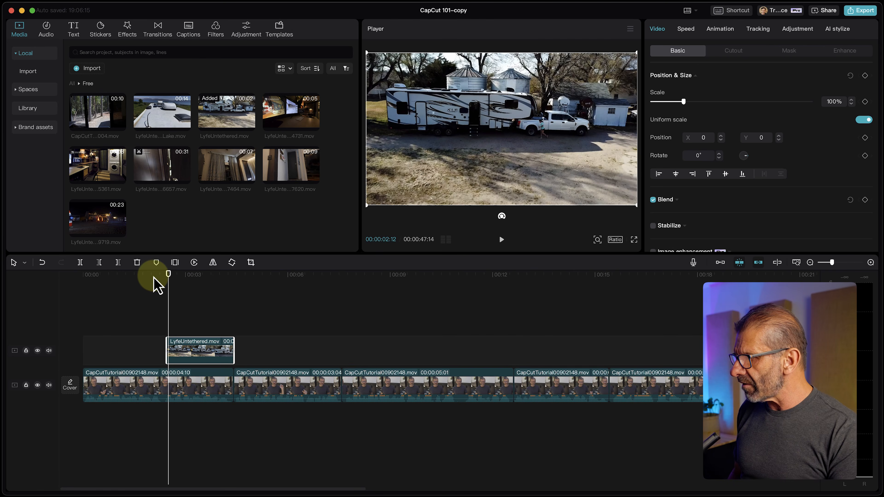
pyautogui.click(156, 283)
pyautogui.press('space')
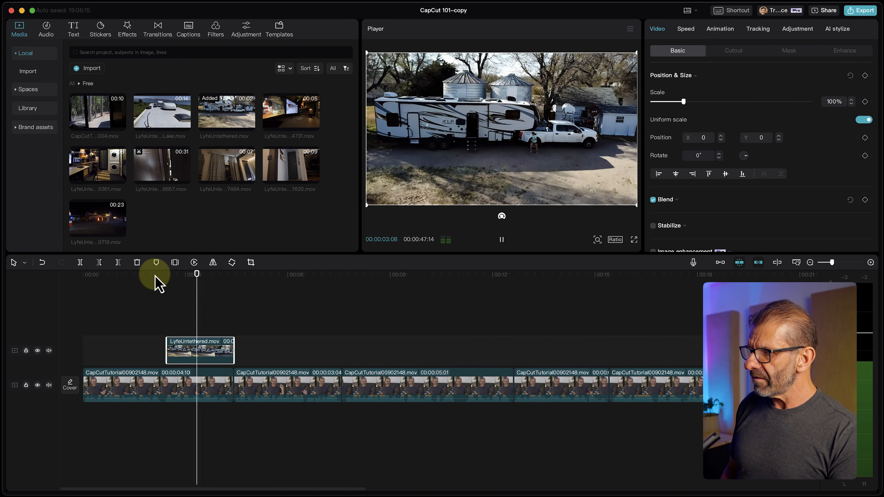
pyautogui.press('space')
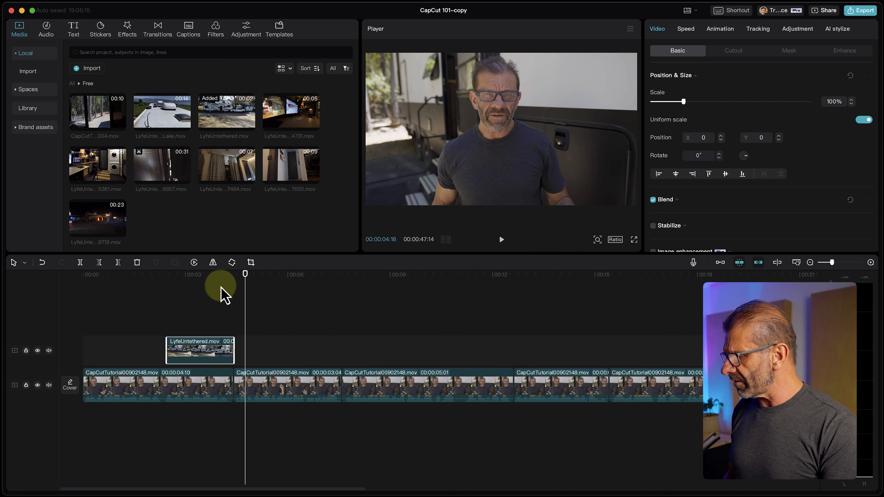
# Preview the 14-second Lake clip of the RV roof in the media bin and return to the timeline
pyautogui.click(184, 283)
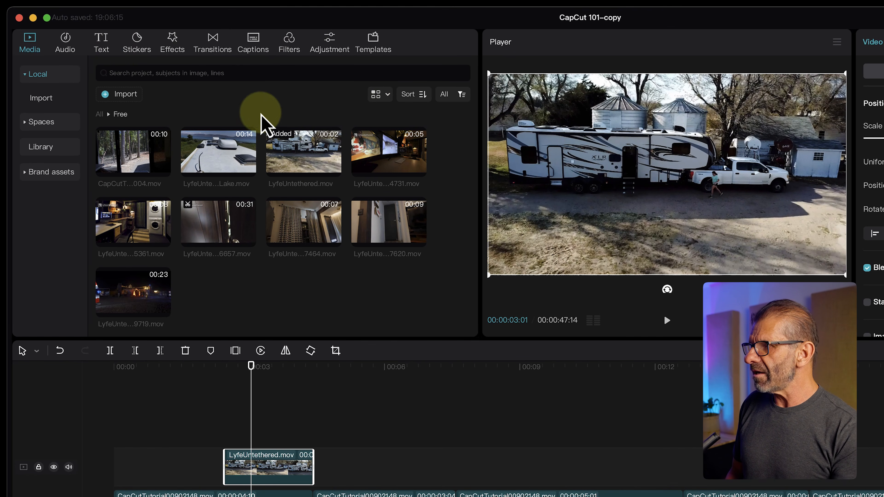
pyautogui.click(219, 153)
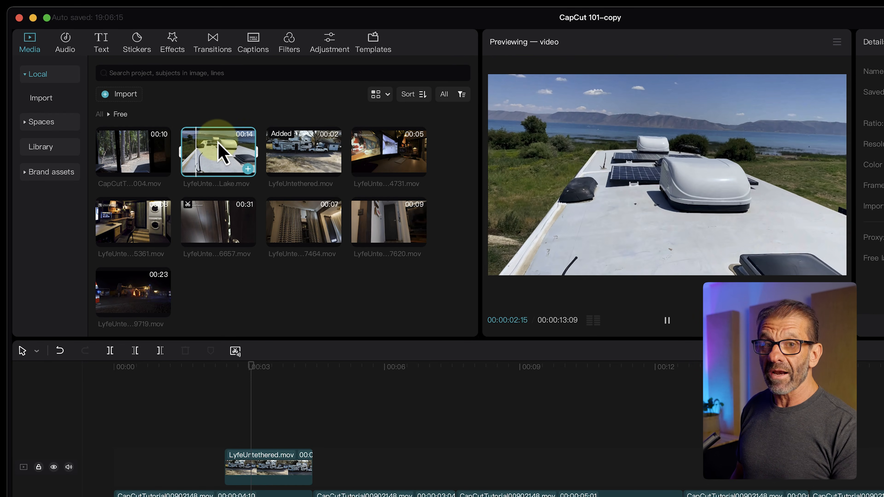
pyautogui.click(289, 464)
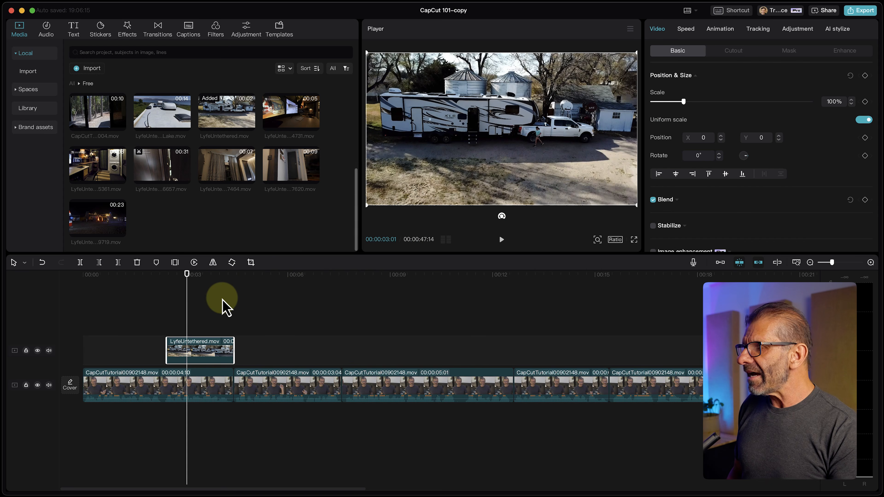
pyautogui.click(222, 314)
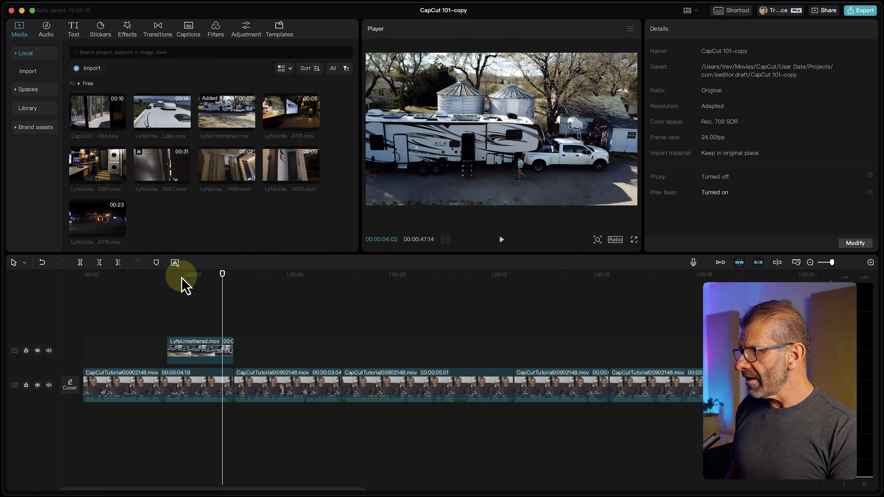
# Replay the section around the LyfeUntethered.mov clip and continue to 00:00:06:19
pyautogui.click(157, 275)
pyautogui.press('space')
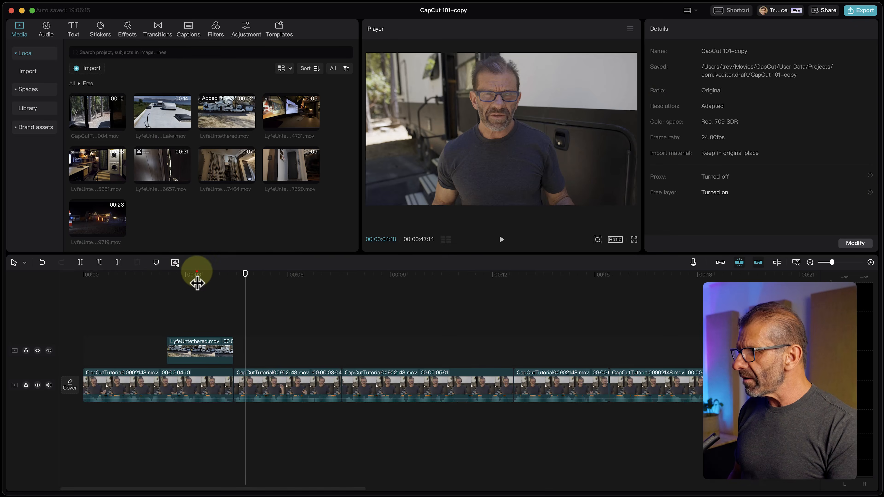
pyautogui.click(197, 272)
pyautogui.press('space')
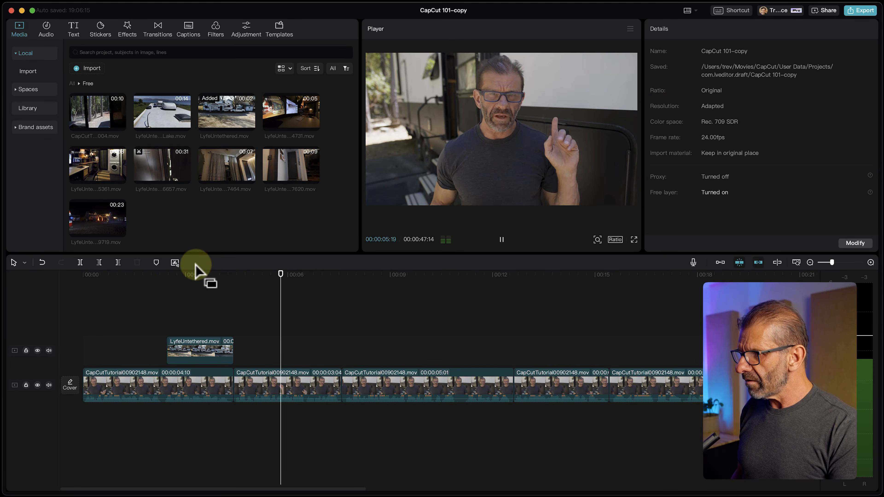
pyautogui.press('space')
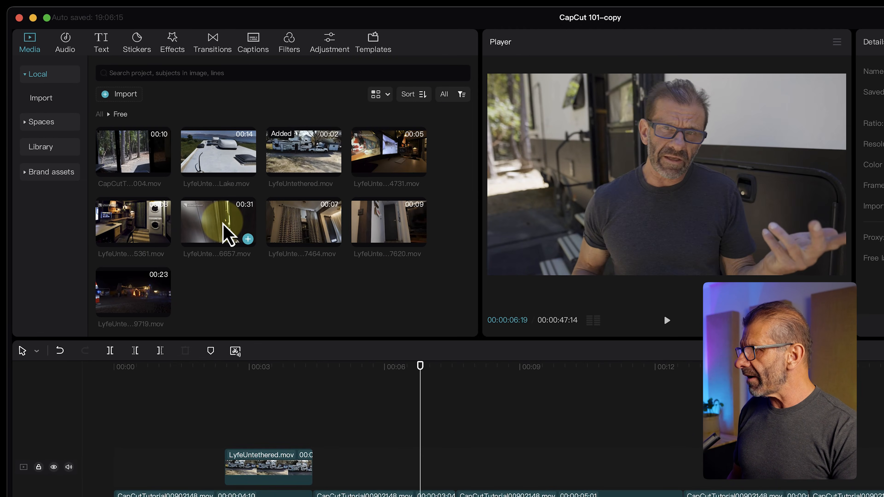
# Preview LyfeUntethered00016657.mov, try it at full length above the main track at 00:00:06:19, and remove it
pyautogui.click(169, 174)
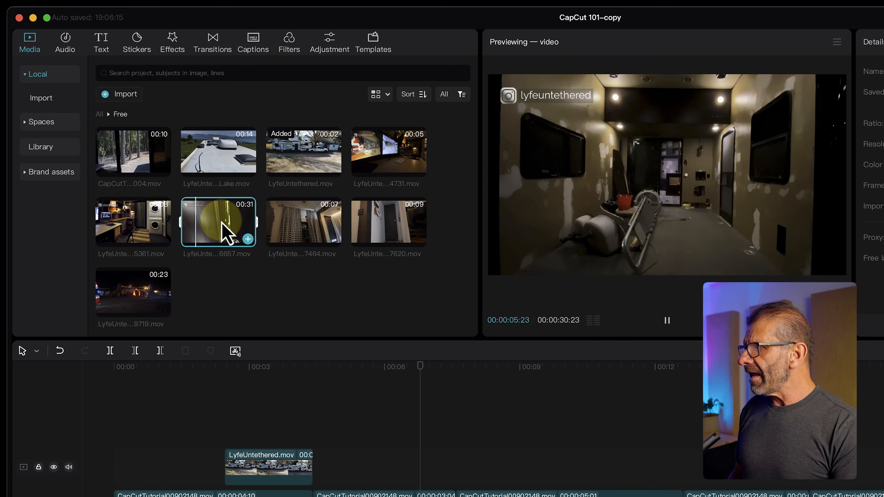
pyautogui.press('space')
pyautogui.hotkey('shift', 'z')
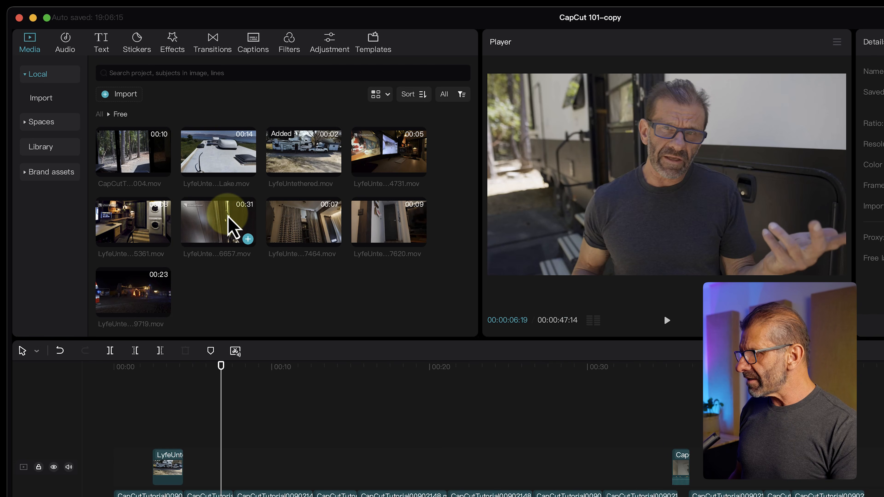
pyautogui.click(248, 239)
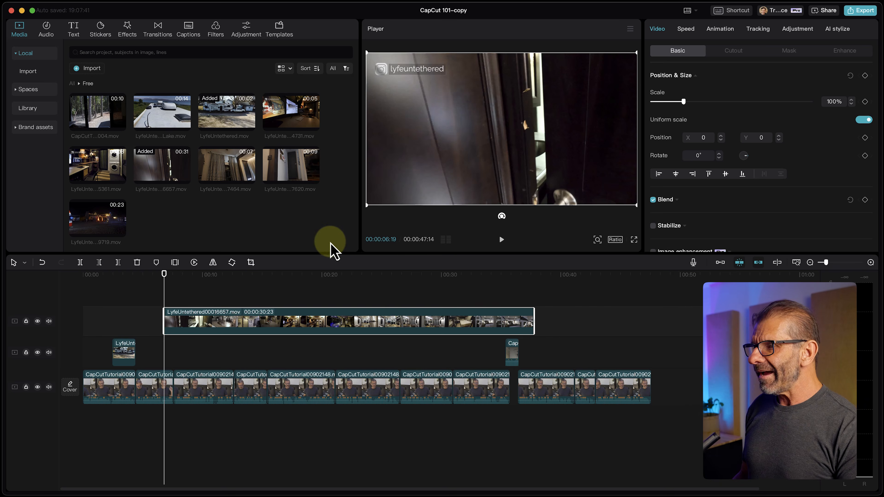
pyautogui.moveTo(255, 275); pyautogui.dragTo(292, 287)
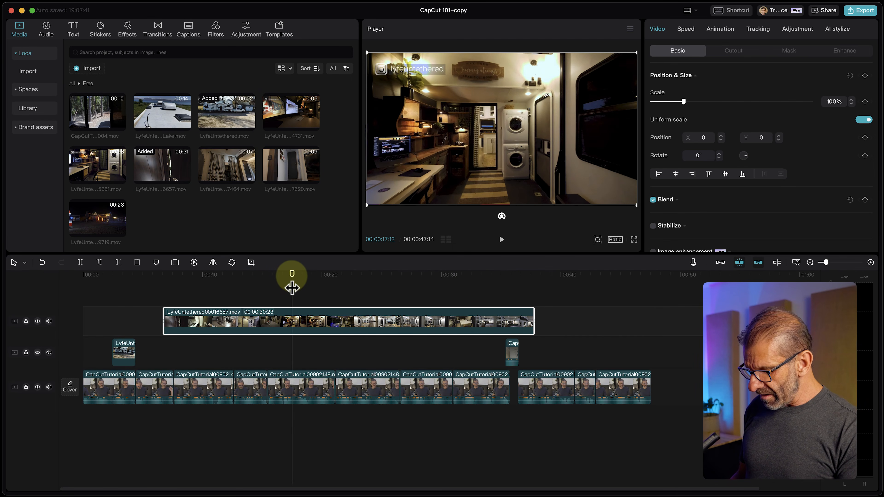
pyautogui.press('Delete')
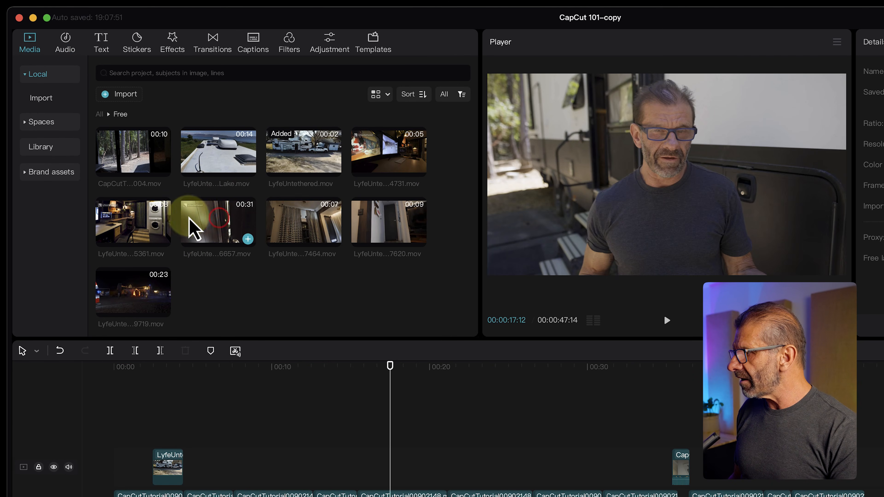
# Roughly trim the start of LyfeUntethered00016657.mov in the media bin and shuttle through the clip backwards and forwards around the renovation shots
pyautogui.click(188, 227)
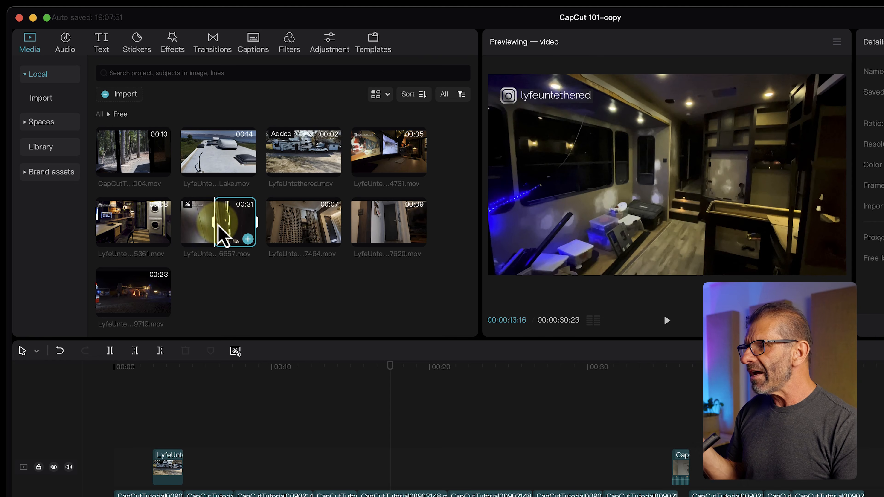
pyautogui.moveTo(215, 221)
pyautogui.mouseDown()
pyautogui.moveTo(227, 220)
pyautogui.moveTo(214, 223)
pyautogui.mouseUp()
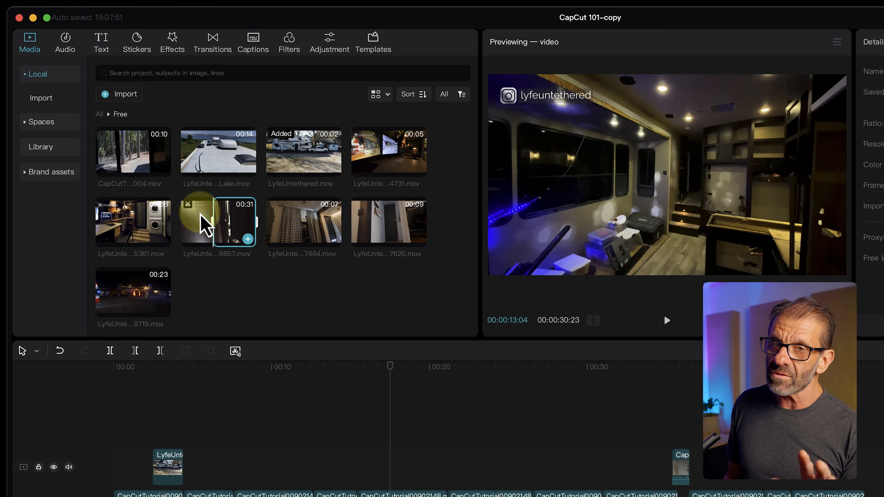
pyautogui.press('j')
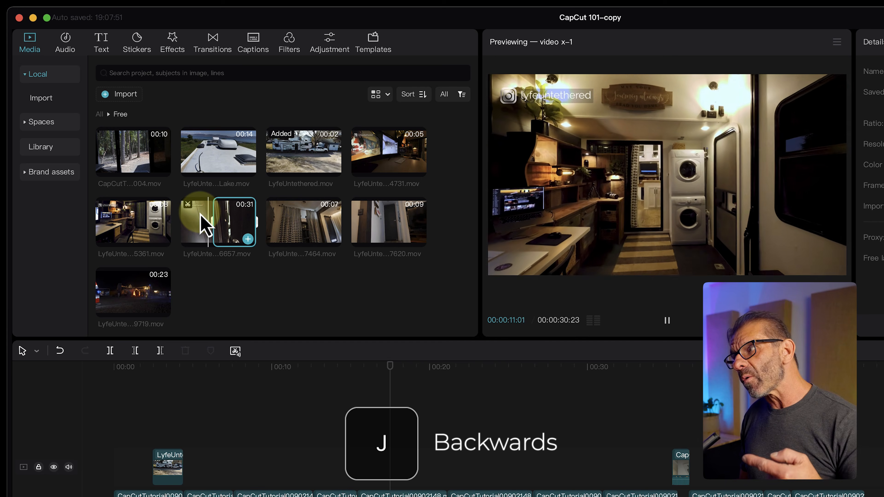
pyautogui.press('k')
pyautogui.press('l')
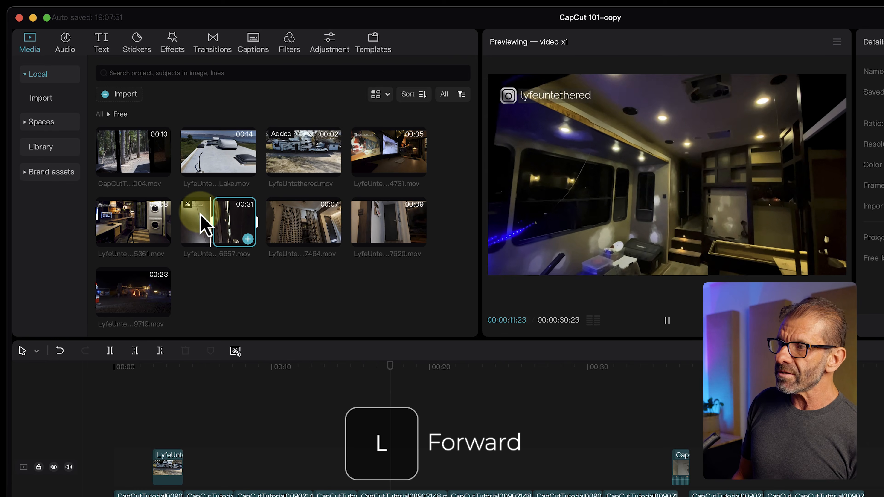
pyautogui.press('j')
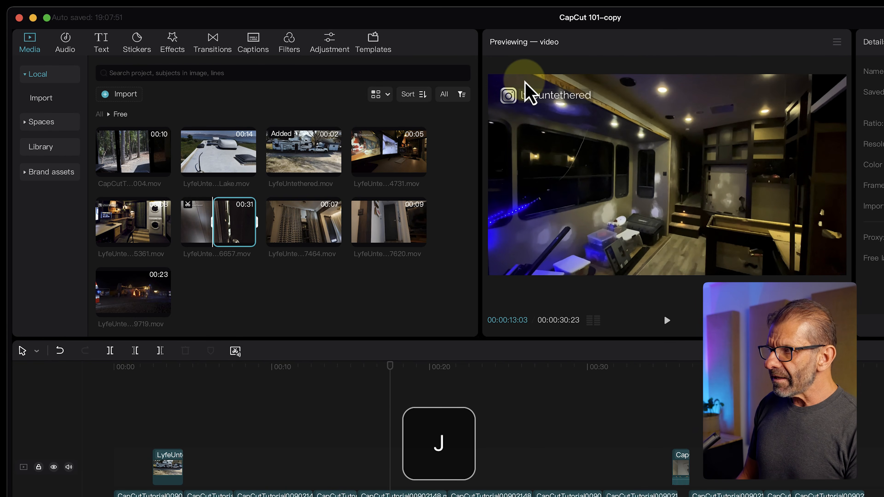
pyautogui.press('j')
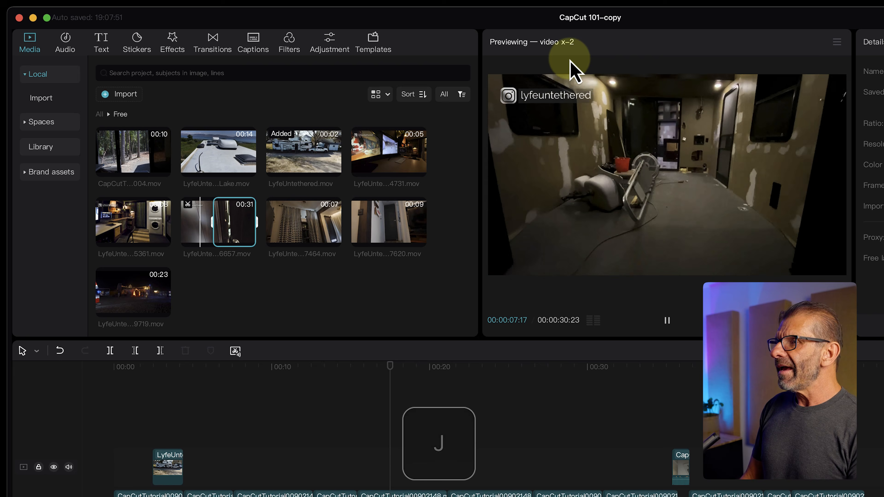
pyautogui.press('k')
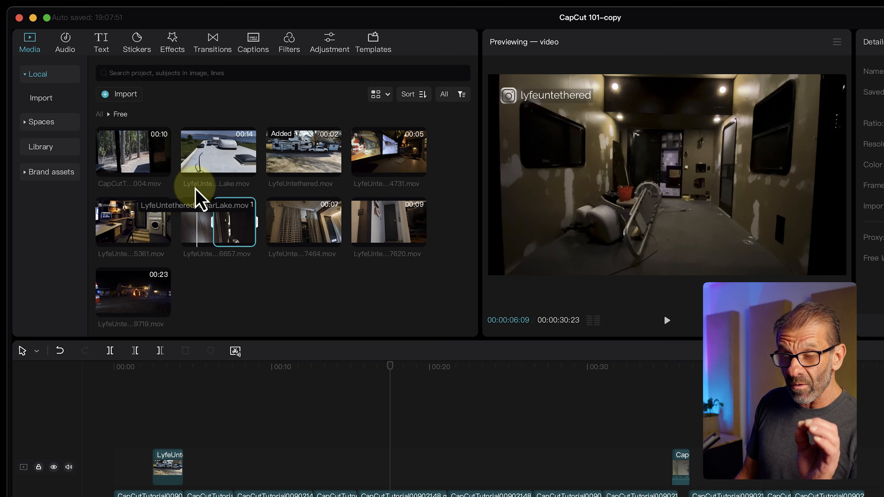
# Play LyfeUntethered00016657.mov and mark its in point at 00:00:12:12 and its out point at 00:00:19:12
pyautogui.press('l')
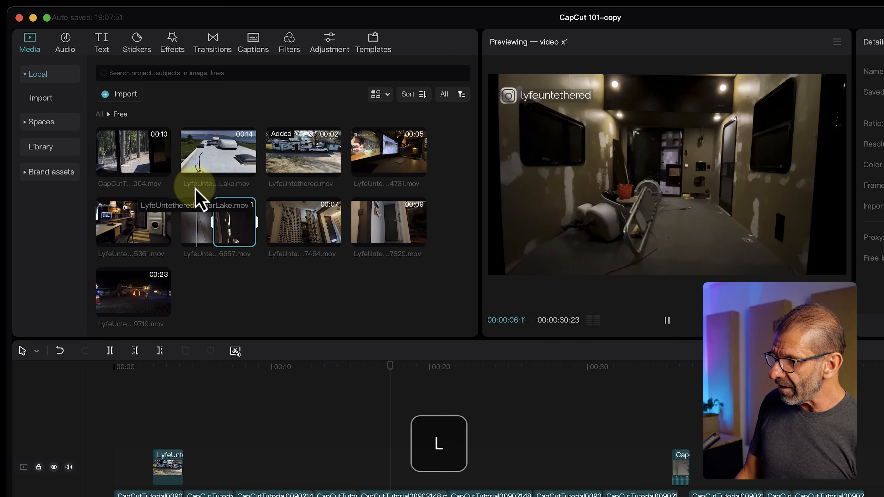
pyautogui.press('l')
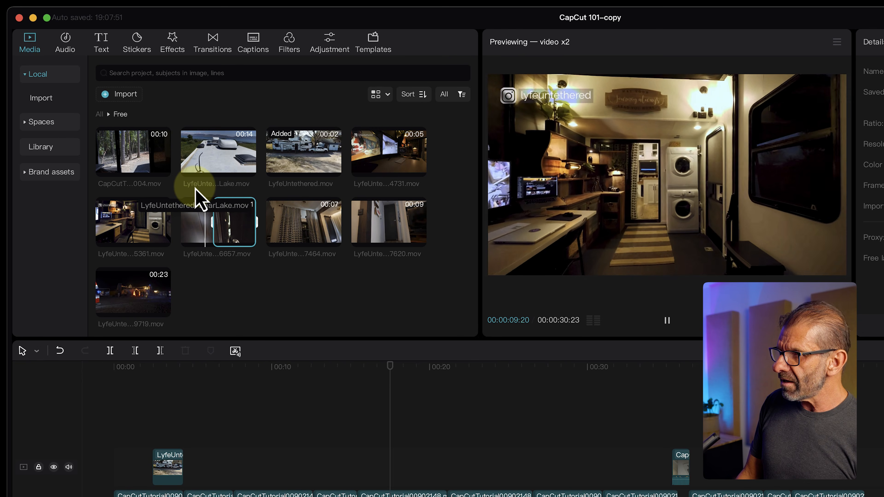
pyautogui.press('k')
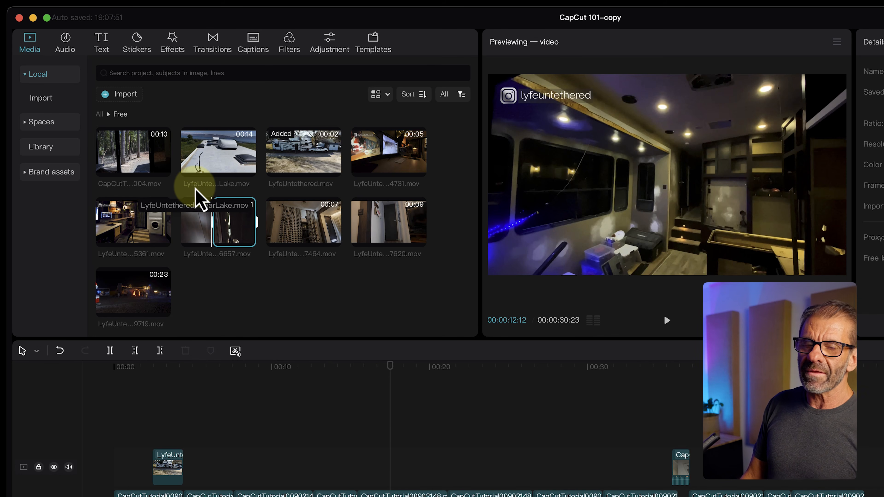
pyautogui.press('i')
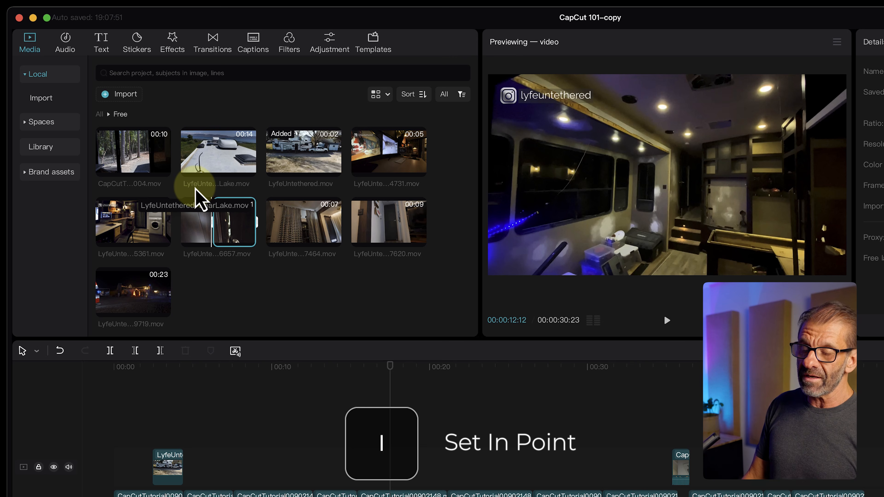
pyautogui.press('space')
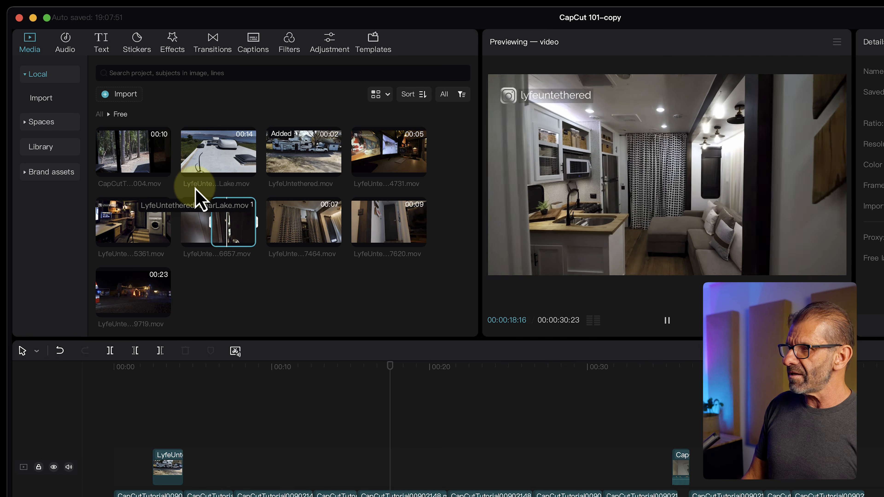
pyautogui.press('space')
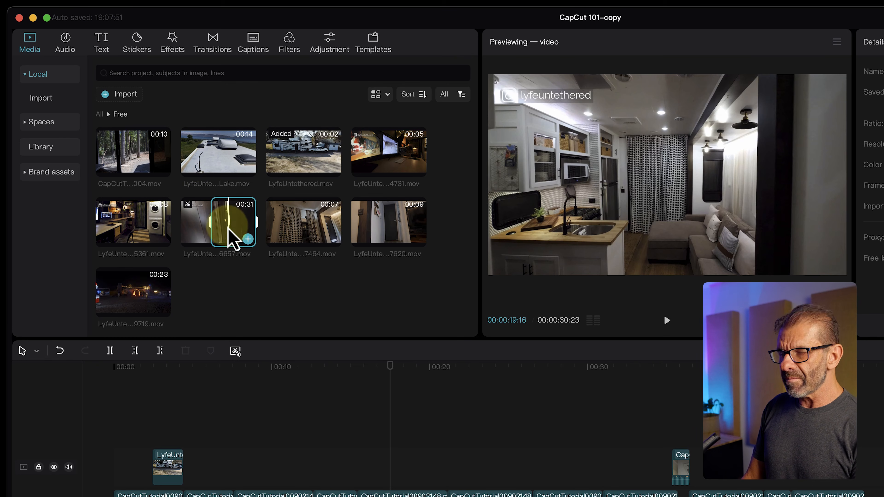
pyautogui.press('o')
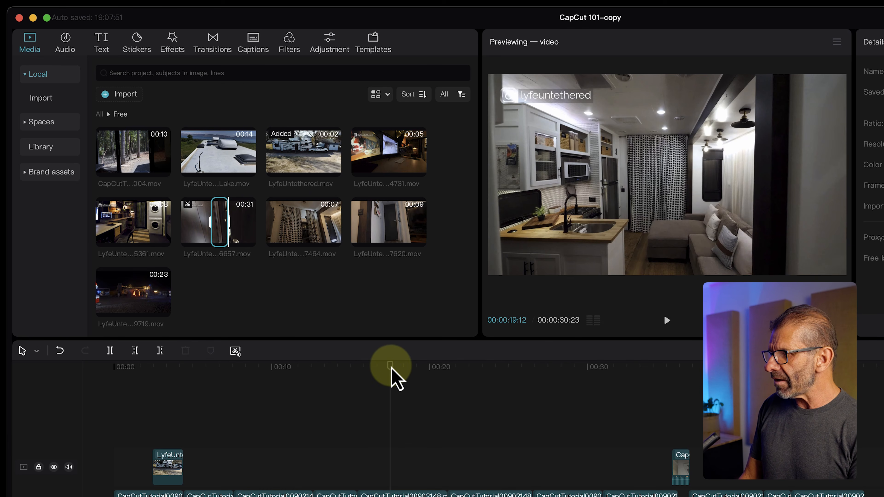
# Add the marked section of LyfeUntethered00016657.mov above the main track at 00:00:04:10, directly after the LyfeUntethered.mov clip
pyautogui.moveTo(391, 367); pyautogui.dragTo(190, 378)
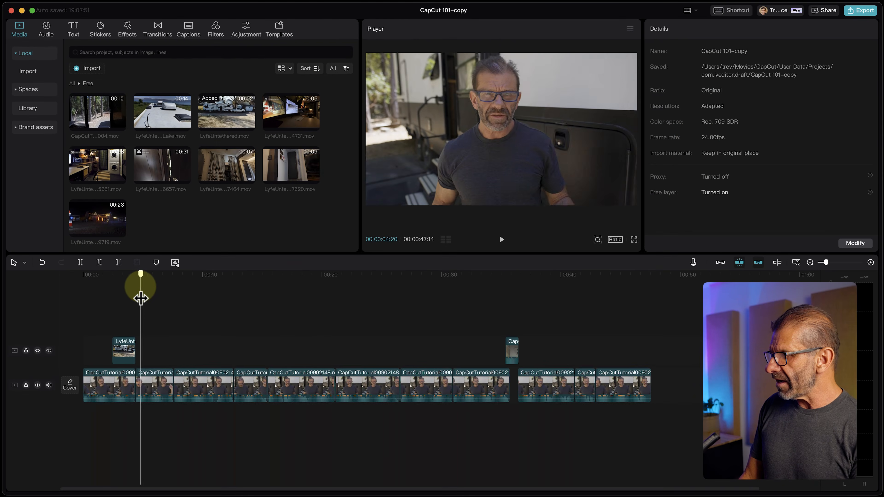
pyautogui.moveTo(141, 298); pyautogui.dragTo(138, 300)
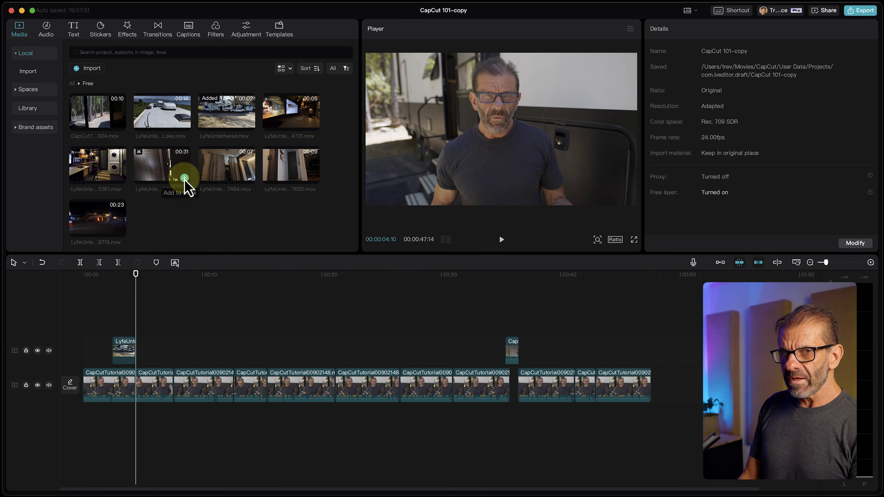
pyautogui.click(185, 178)
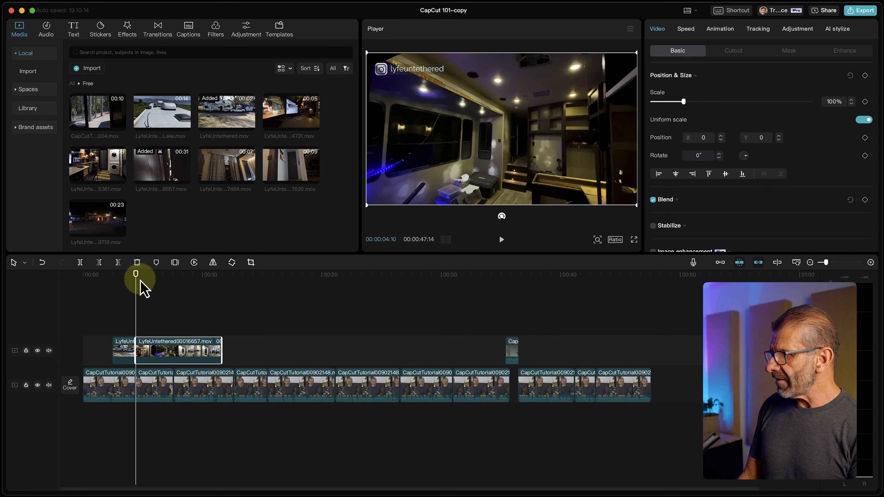
# Play the added clip up to 00:00:06:17, shorten its start, and slide it back against the LyfeUntethered.mov clip
pyautogui.moveTo(140, 278); pyautogui.dragTo(125, 293)
pyautogui.press('space')
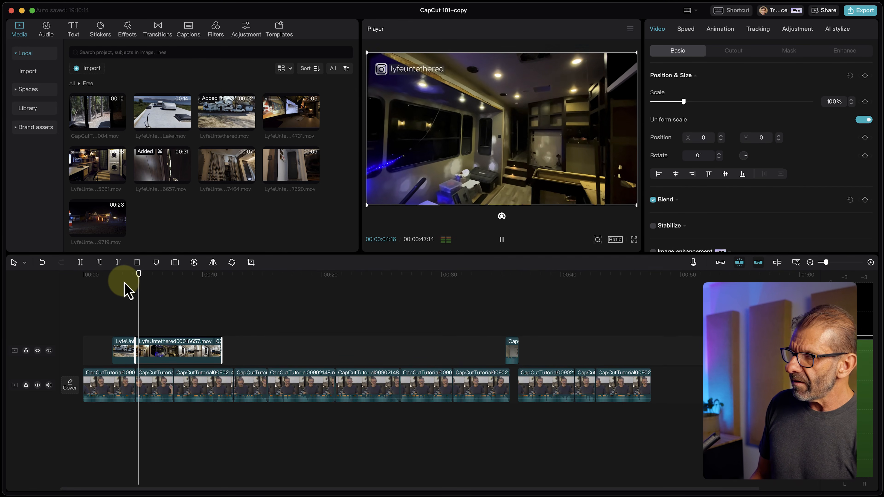
pyautogui.press('space')
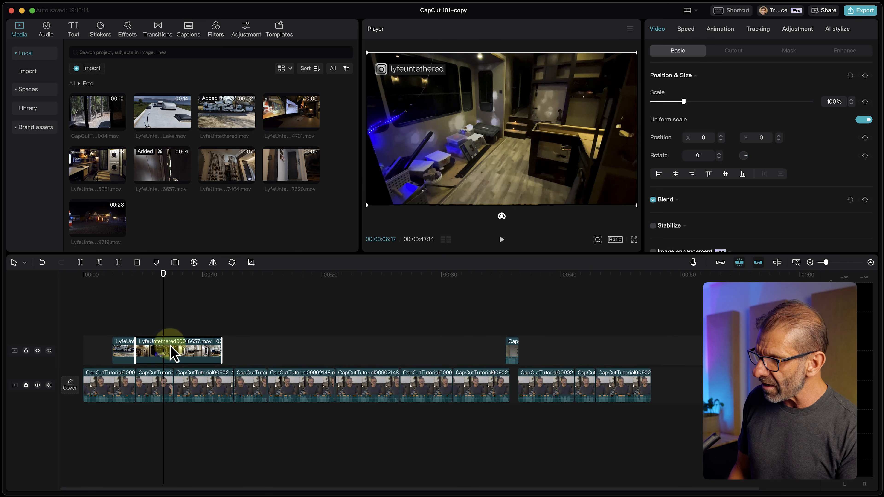
pyautogui.moveTo(137, 350); pyautogui.dragTo(174, 361)
pyautogui.click(181, 362)
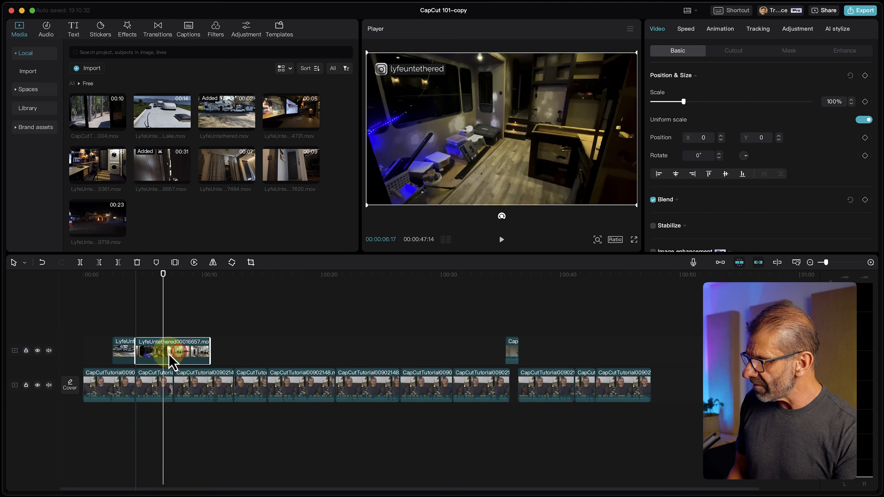
# Replay the section up to 00:00:06:16, trim slightly more off the LyfeUntethered00016657.mov clip's start, and close the gap before it
pyautogui.click(119, 277)
pyautogui.press('space')
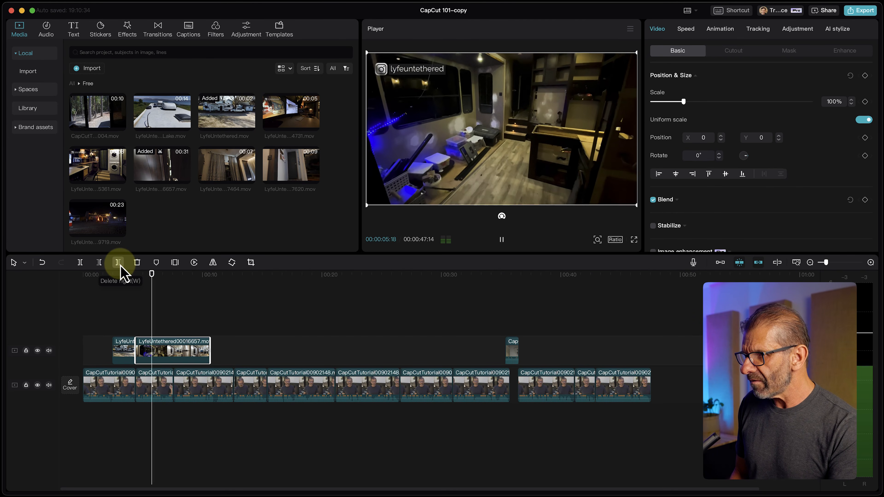
pyautogui.press('space')
pyautogui.moveTo(136, 345); pyautogui.dragTo(142, 345)
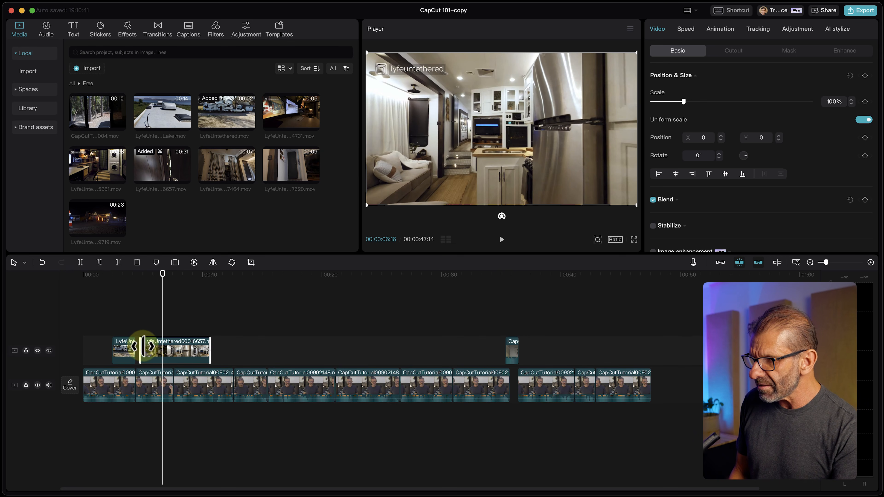
pyautogui.moveTo(181, 357); pyautogui.dragTo(177, 355)
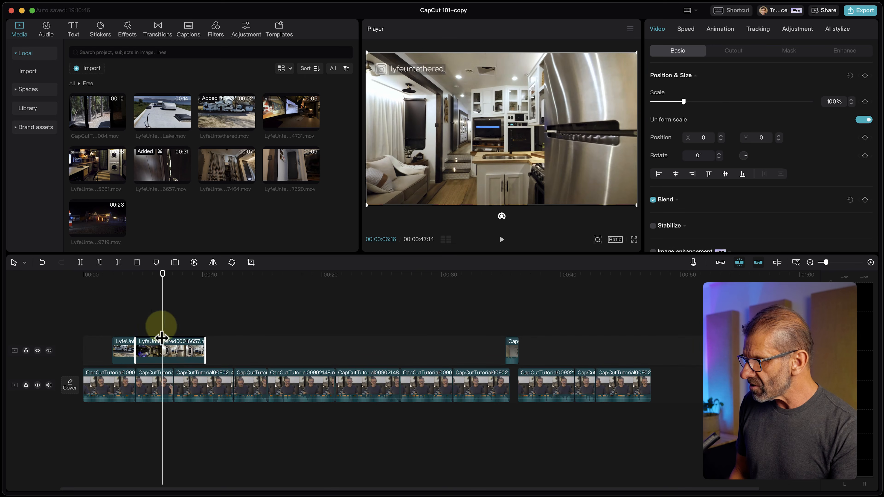
# Play on to 00:00:07:23 and cut off the part of the LyfeUntethered00016657.mov clip after that point
pyautogui.click(126, 278)
pyautogui.press('space')
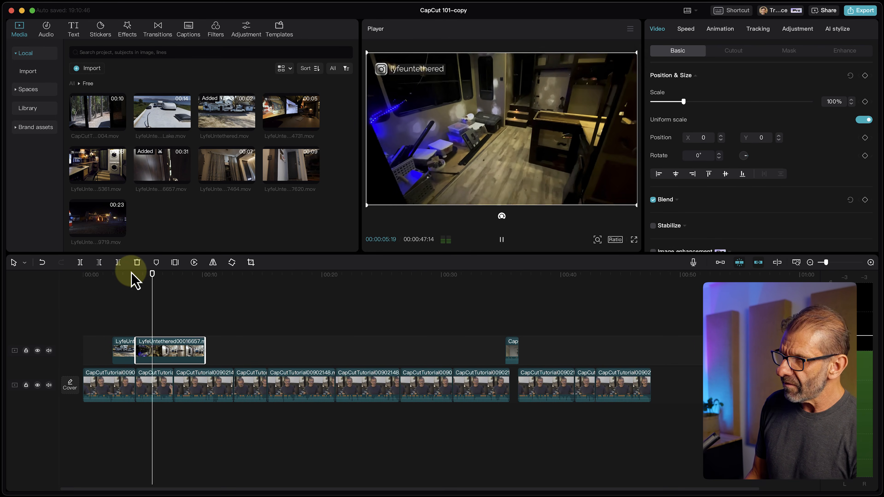
pyautogui.press('space')
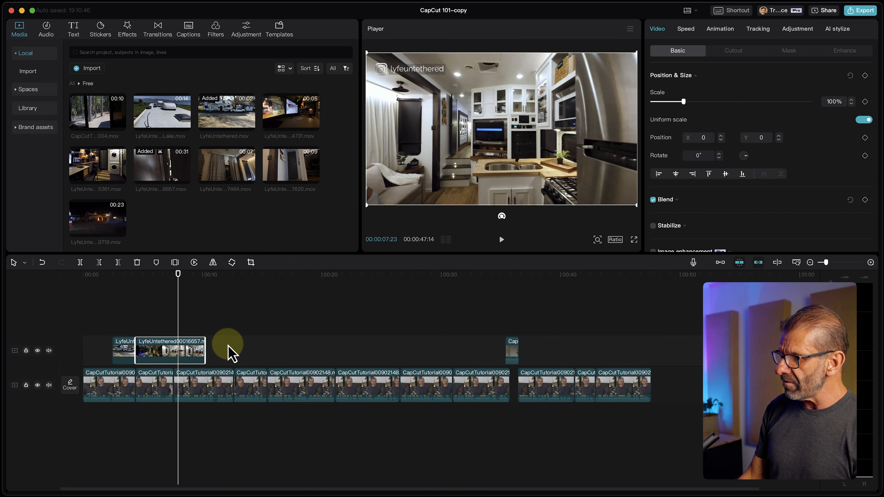
pyautogui.press('w')
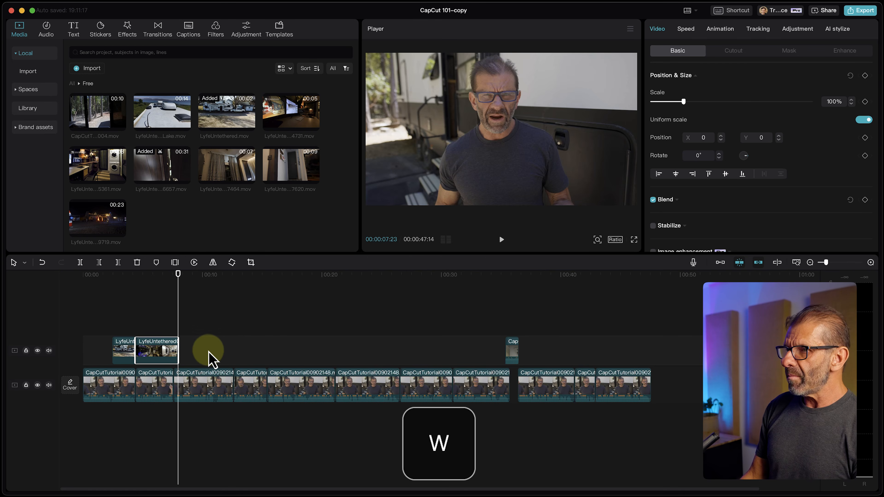
# Play the edit from about 00:00:01:23 to 00:00:11:00, and move the playhead back to about the 10-second mark
pyautogui.moveTo(168, 274); pyautogui.dragTo(107, 308)
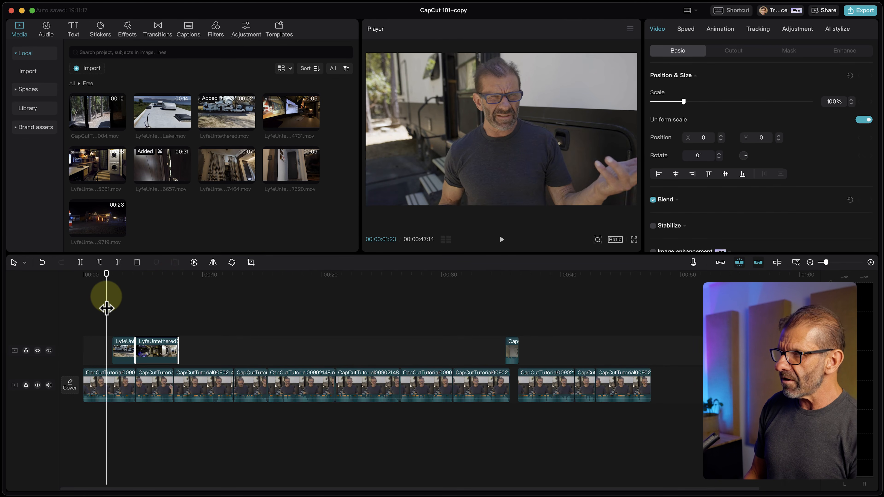
pyautogui.click(109, 291)
pyautogui.press('space')
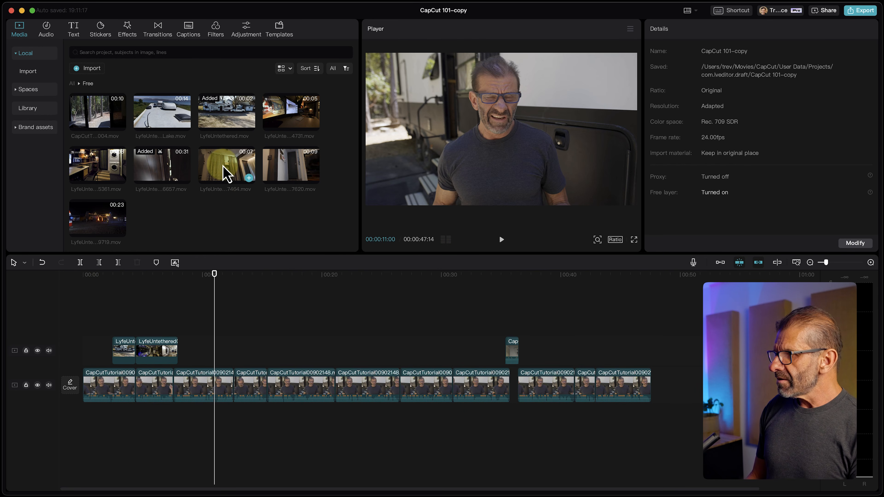
pyautogui.click(219, 302)
pyautogui.moveTo(202, 275); pyautogui.dragTo(193, 286)
# Preview the opening seconds of the 7-second curtain clip LyfeUntethered00907464.mov and return to its first frame
pyautogui.click(224, 170)
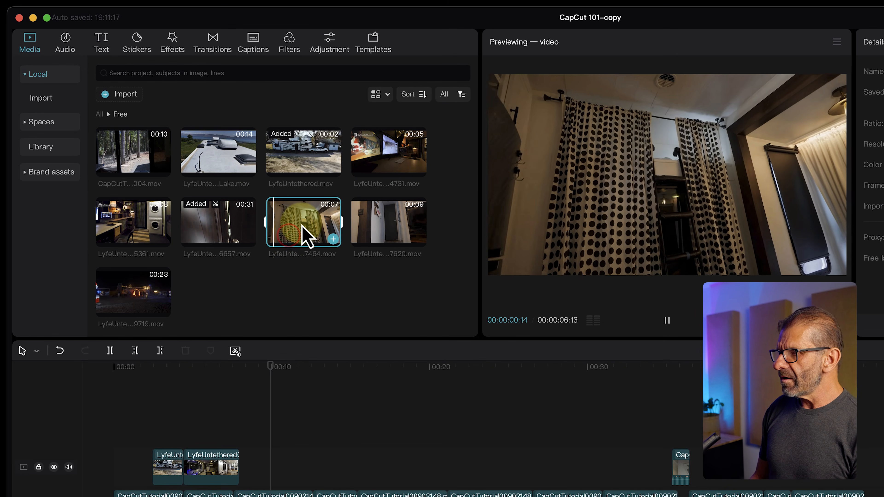
pyautogui.press('space')
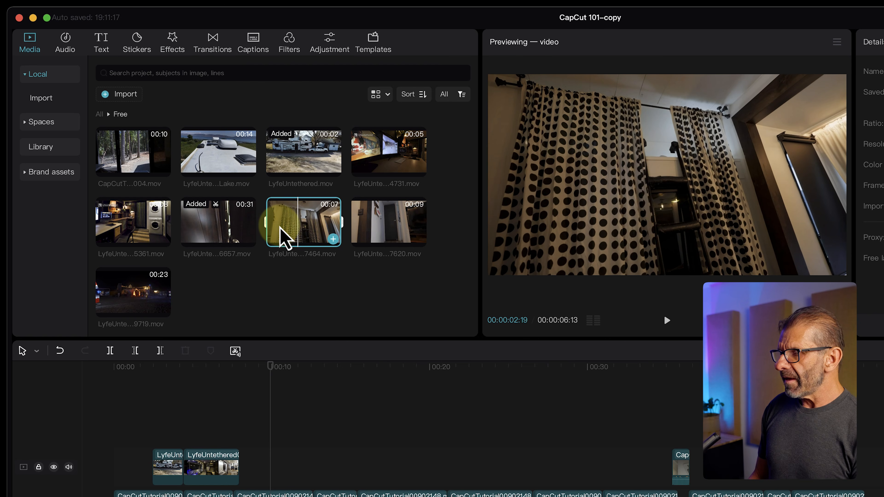
pyautogui.moveTo(267, 222)
pyautogui.mouseDown()
pyautogui.moveTo(307, 232)
pyautogui.moveTo(332, 217)
pyautogui.moveTo(273, 229)
pyautogui.moveTo(306, 232)
pyautogui.moveTo(254, 234)
pyautogui.mouseUp()
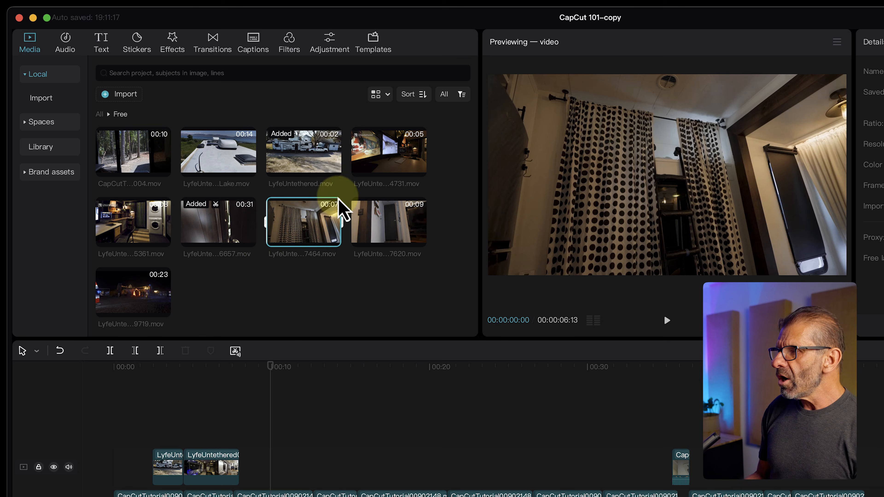
# Switch the media bin to List view and bring the LyfeUntethered00907464.mov filmstrip into view
pyautogui.click(382, 99)
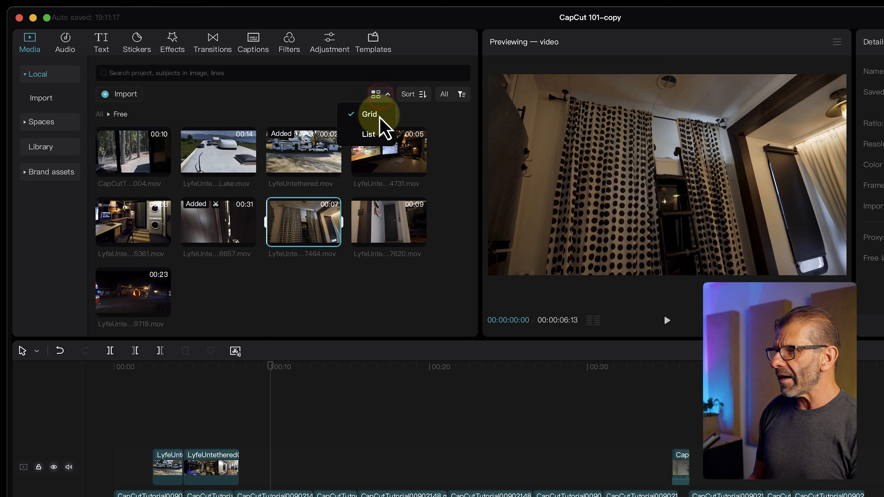
pyautogui.click(374, 137)
pyautogui.scroll(-15, 375, 237)
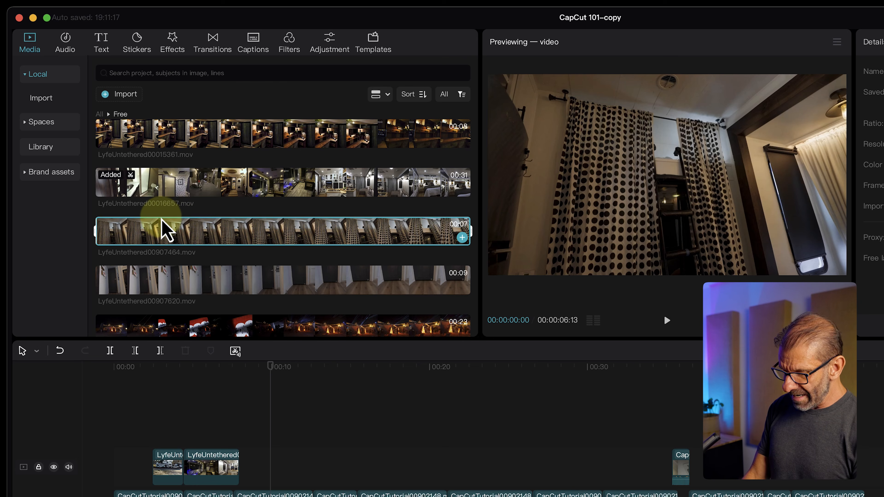
# Mark an excerpt about 3 seconds 18 frames long in LyfeUntethered00907464.mov, ending at 00:00:04:04
pyautogui.press('l')
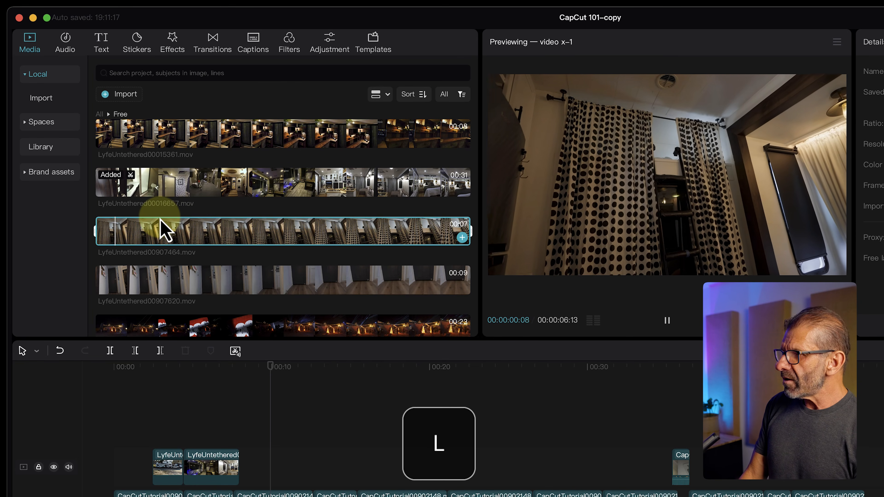
pyautogui.press('l')
pyautogui.press('i')
pyautogui.press('l')
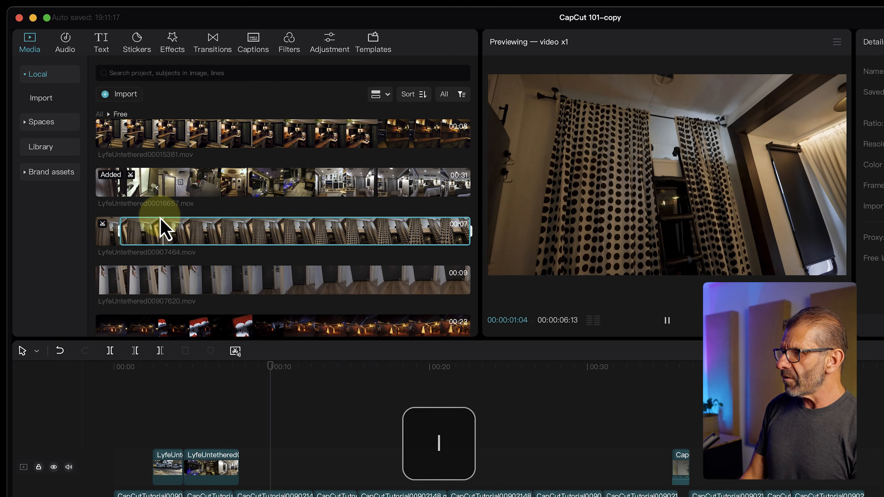
pyautogui.press('o')
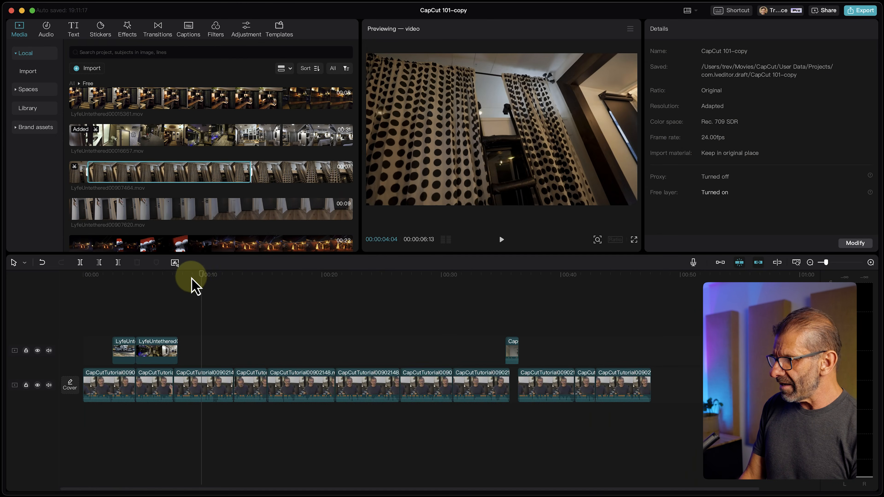
# Place the marked curtain excerpt above the main track at 00:00:10:00
pyautogui.click(188, 279)
pyautogui.press('space')
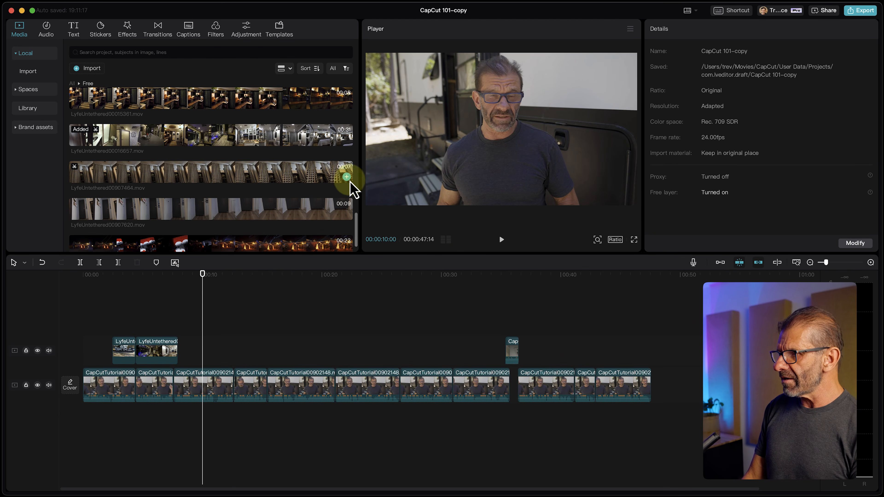
pyautogui.click(347, 177)
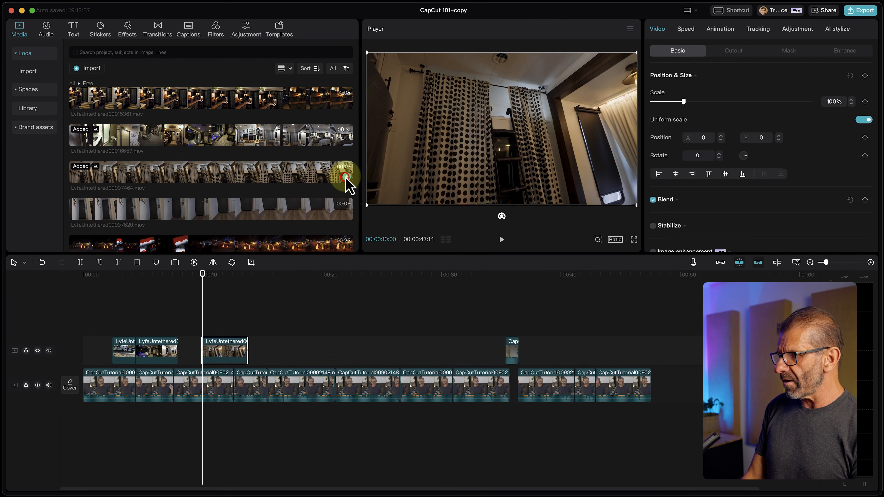
# Replay the edit around the 10-second mark to check where the curtain clip begins
pyautogui.click(232, 301)
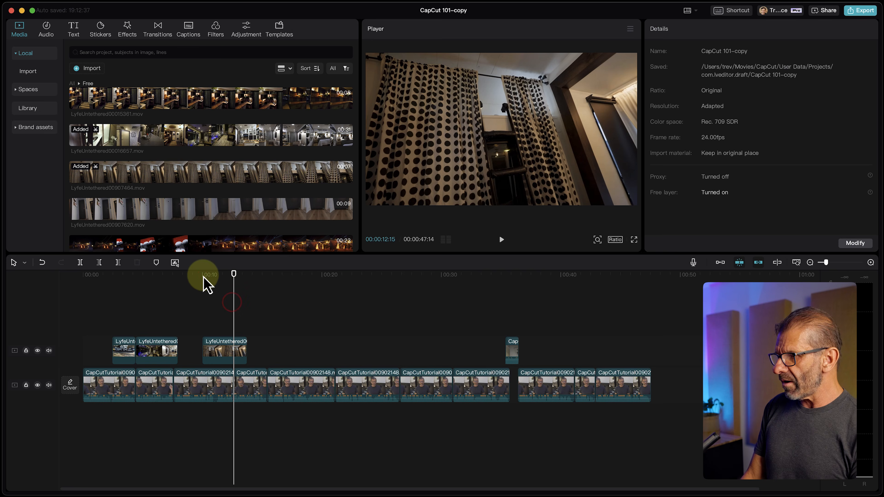
pyautogui.click(193, 277)
pyautogui.press('space')
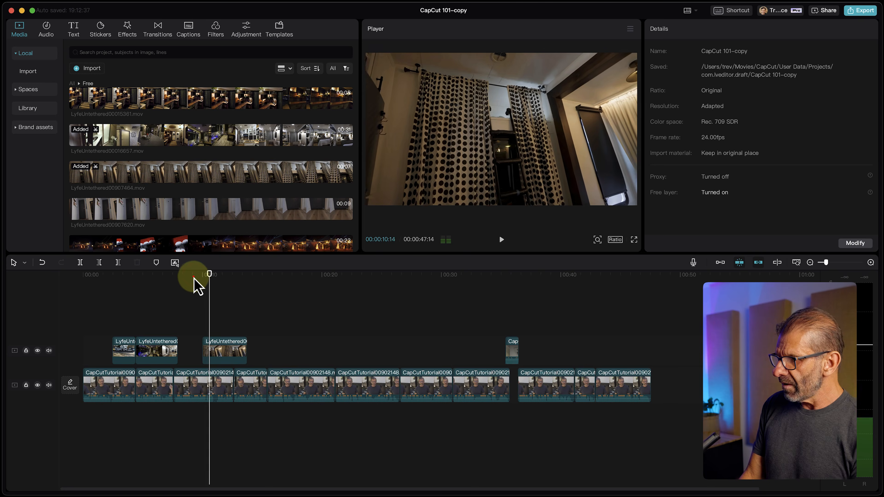
pyautogui.click(194, 277)
pyautogui.press('space')
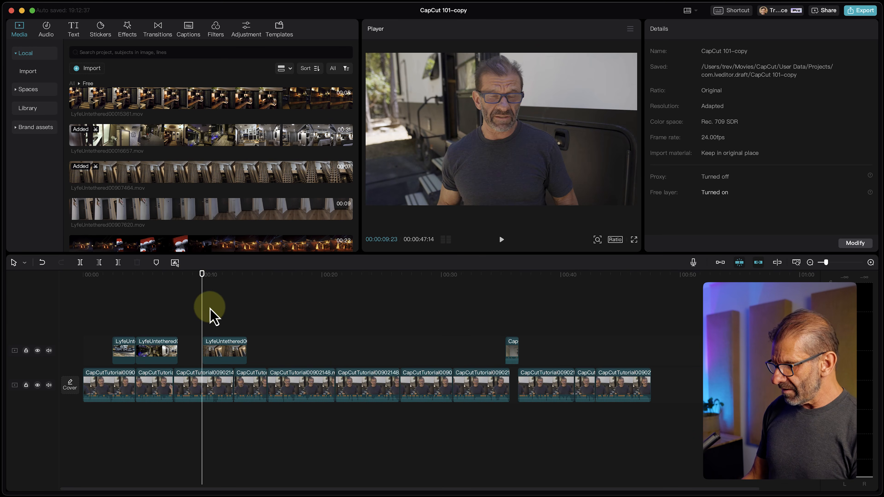
# Shift the curtain clip slightly earlier so it starts just before the 10-second mark, and replay from before it
pyautogui.scroll(5, 213, 315)
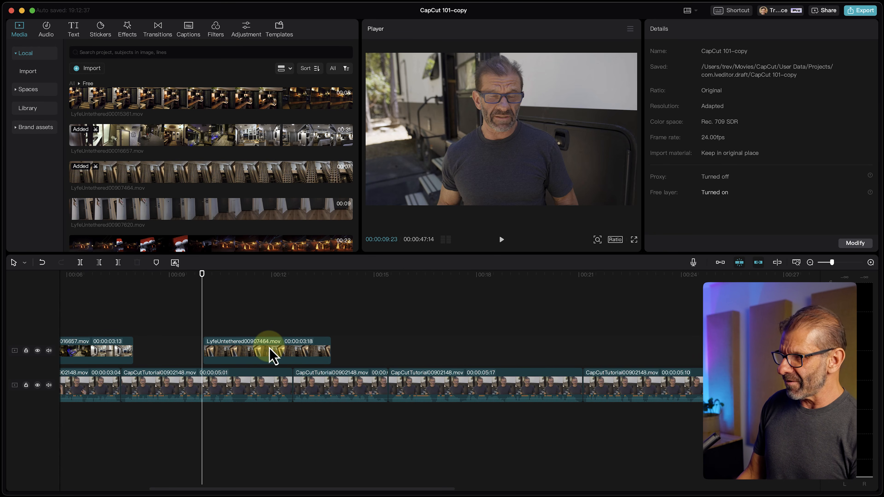
pyautogui.moveTo(269, 349); pyautogui.dragTo(263, 350)
pyautogui.click(175, 287)
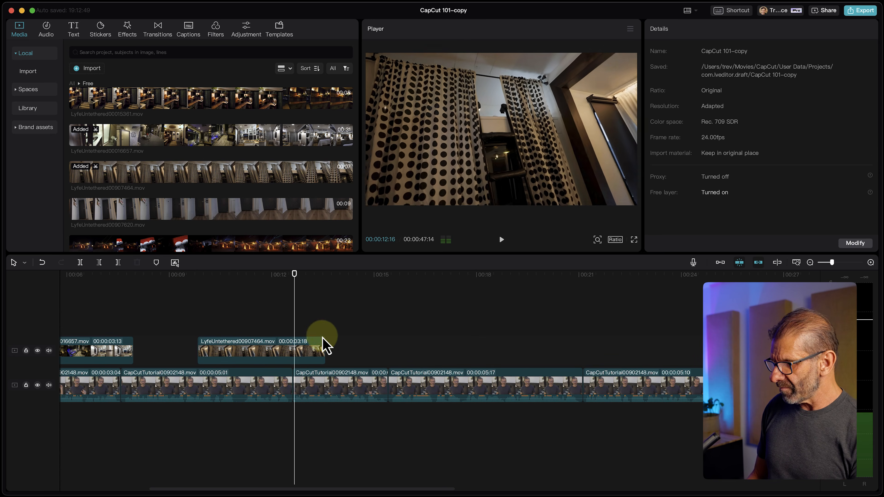
# Trim the end of the curtain clip to a length of 00:00:03:00 and set the playhead at its end, 00:00:12:20
pyautogui.click(299, 352)
pyautogui.scroll(5, 284, 348)
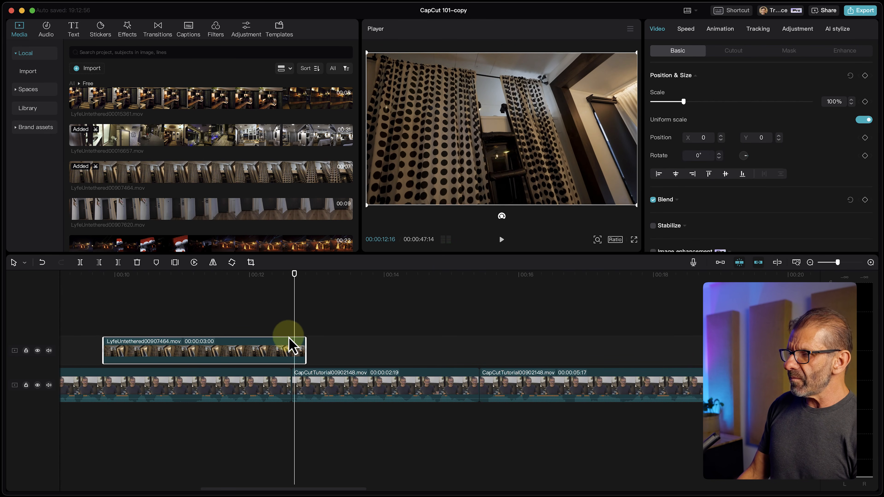
pyautogui.moveTo(278, 286); pyautogui.dragTo(243, 306)
pyautogui.press('space')
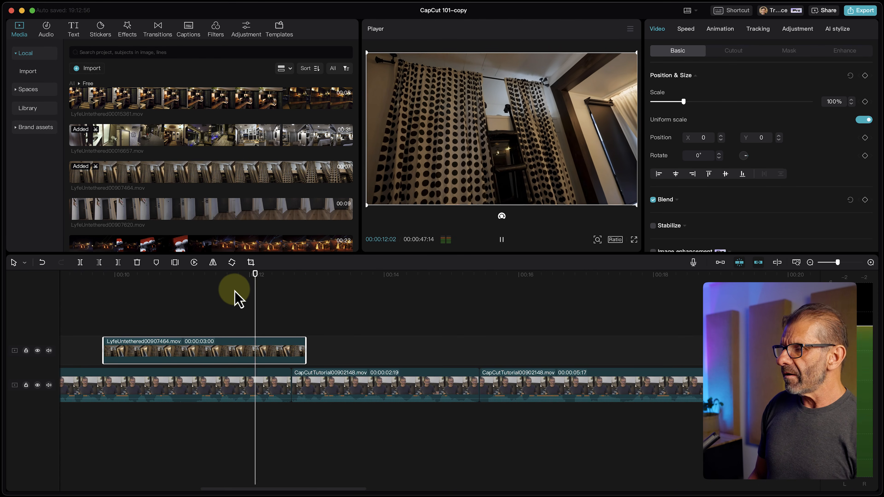
pyautogui.press('space')
pyautogui.moveTo(290, 273); pyautogui.dragTo(306, 275)
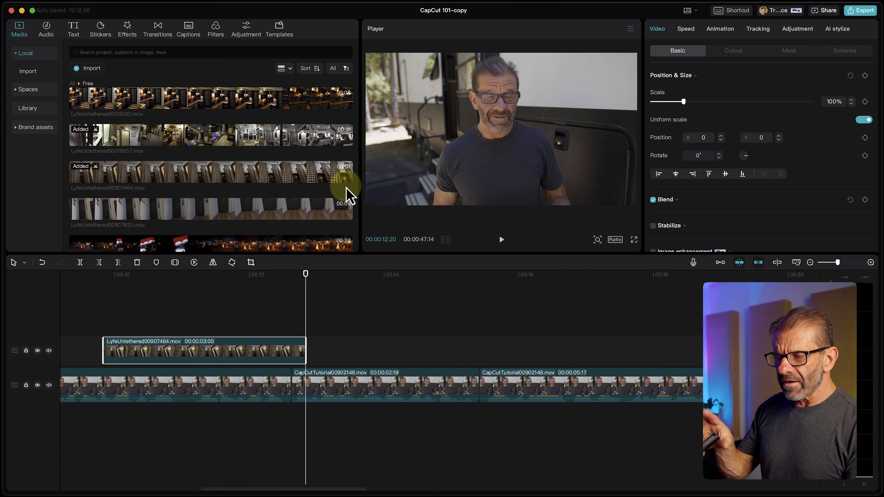
# Find the finished bedroom shot in LyfeUntethered00016657.mov and mark the start of the excerpt at 00:00:25:12
pyautogui.click(293, 134)
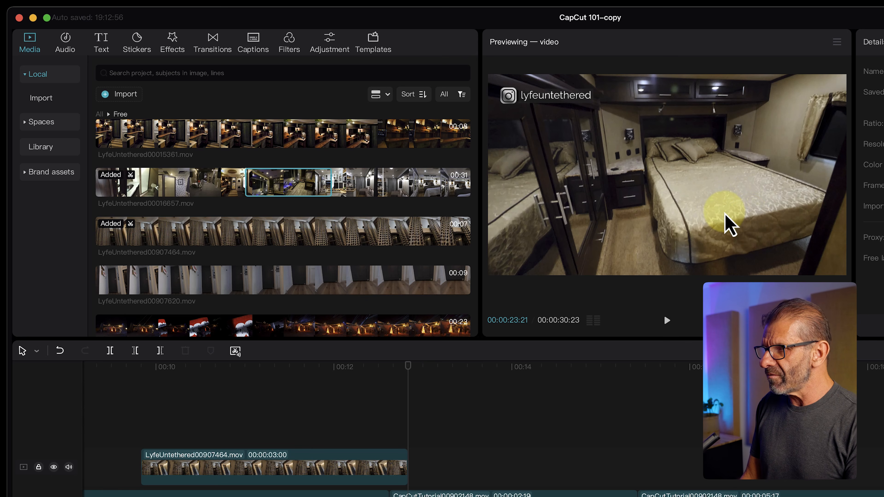
pyautogui.press('space')
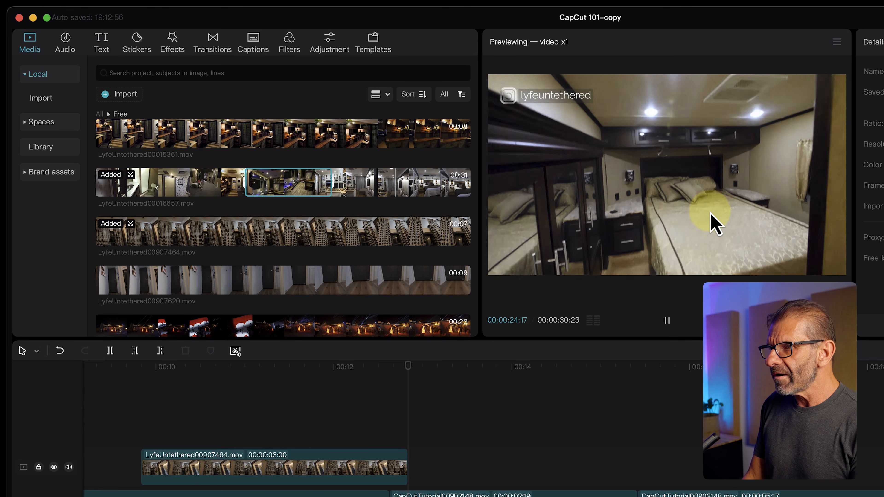
pyautogui.press('space')
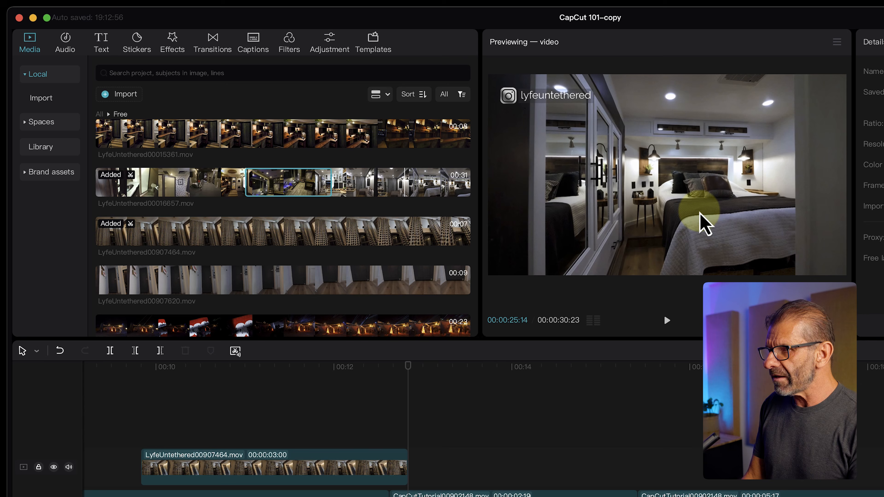
pyautogui.press('Left')
pyautogui.press('Left')
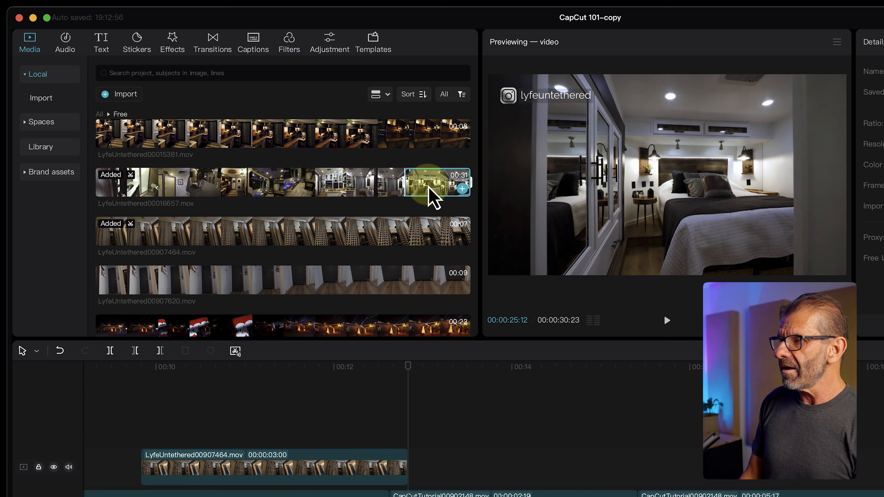
# Place a 00:00:02:15 bedroom excerpt directly after the curtain clip at 00:00:12:20 and play it back
pyautogui.press('l')
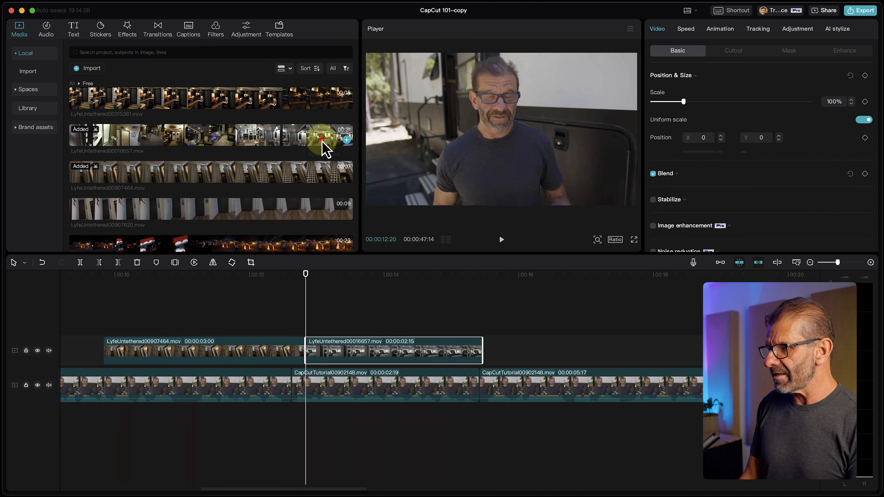
pyautogui.click(322, 139)
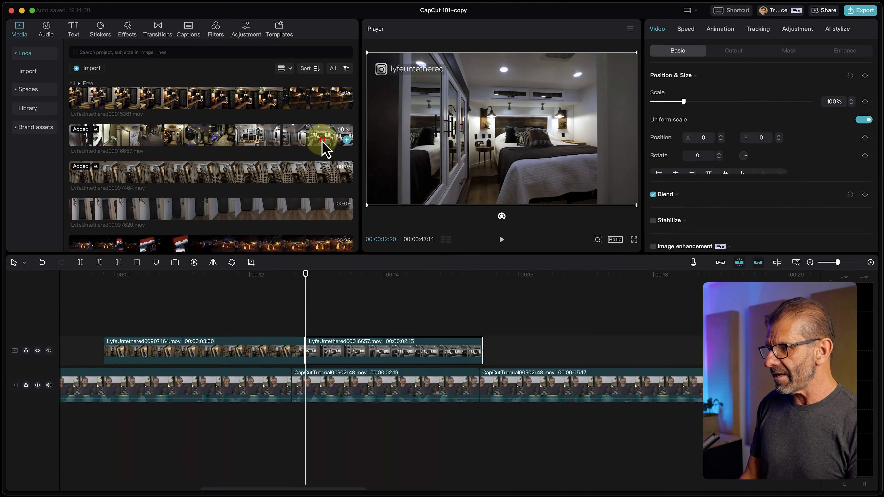
pyautogui.click(292, 274)
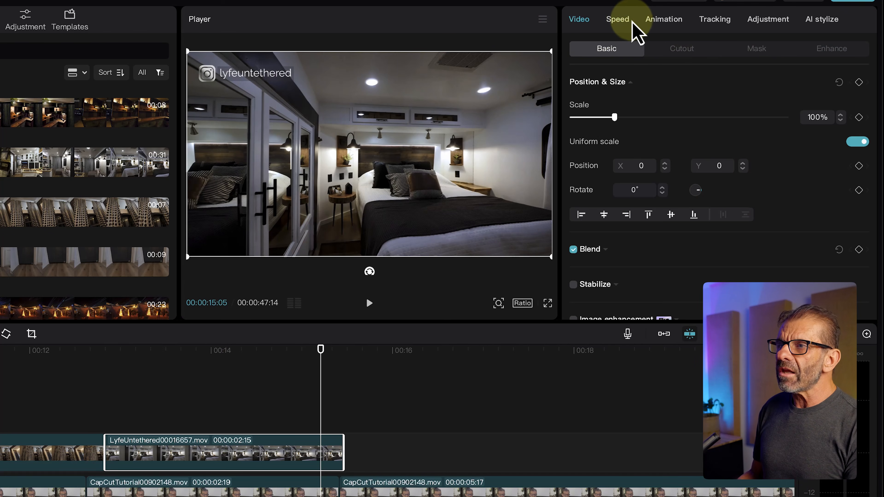
# Look through the bedroom clip's Speed, Animation, Tracking, Adjustment and AI stylize settings, and return to its Video settings
pyautogui.click(630, 20)
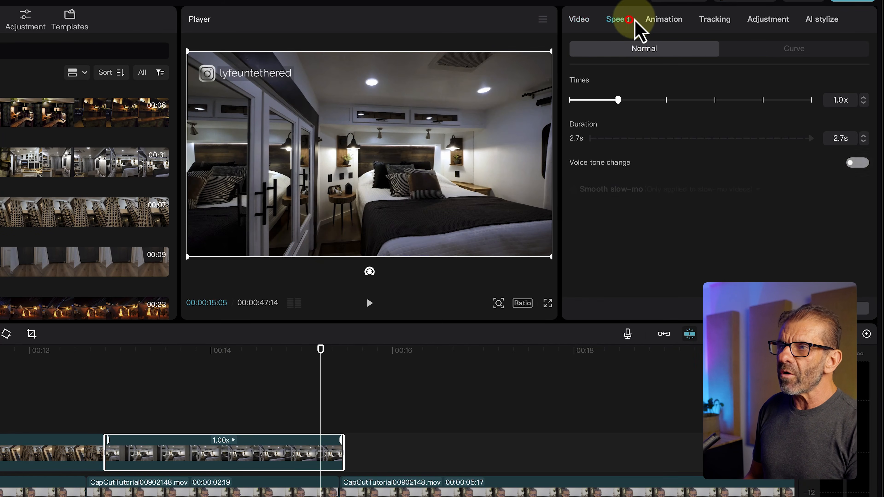
pyautogui.click(661, 20)
pyautogui.click(715, 21)
pyautogui.click(769, 20)
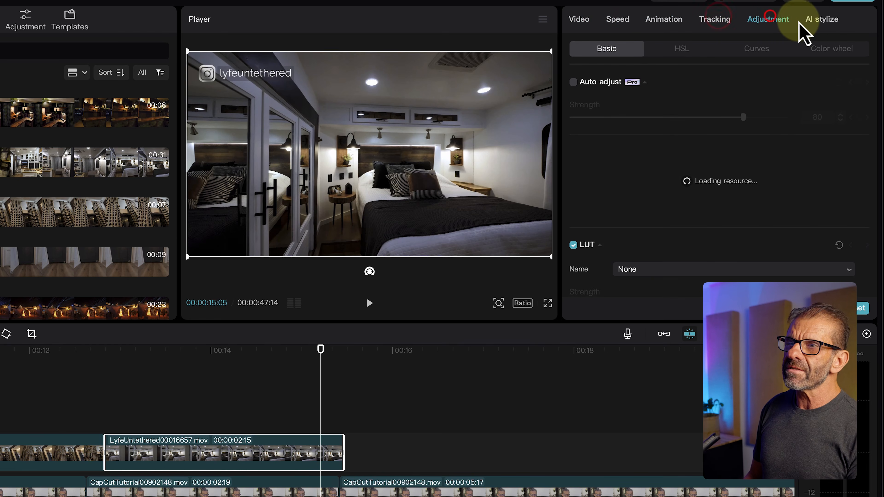
pyautogui.click(802, 22)
pyautogui.click(575, 21)
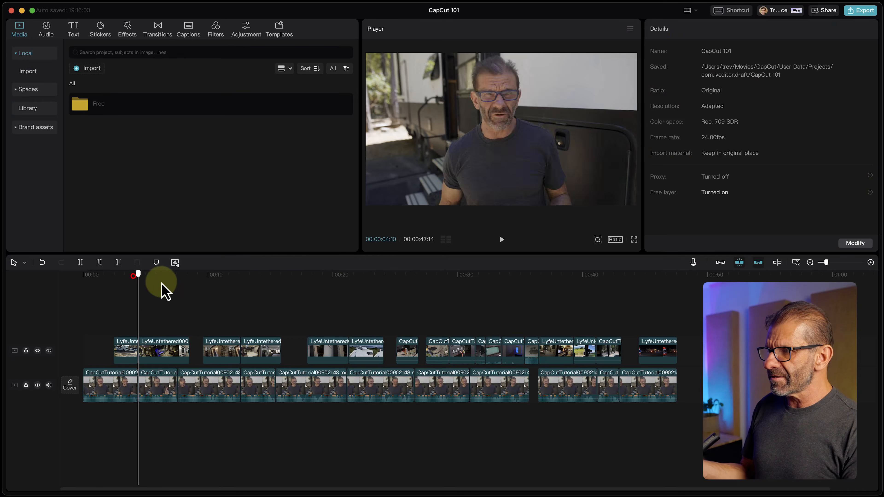
# Review the fully B-rolled CapCut 101 edit at its start, at 00:00:04:10 and around 00:00:34:01
pyautogui.moveTo(166, 291); pyautogui.dragTo(14, 335)
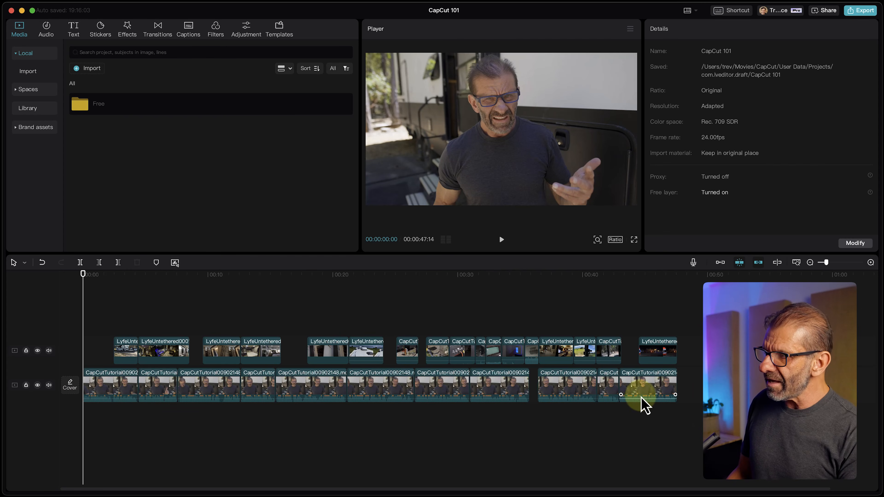
pyautogui.moveTo(122, 279); pyautogui.dragTo(139, 301)
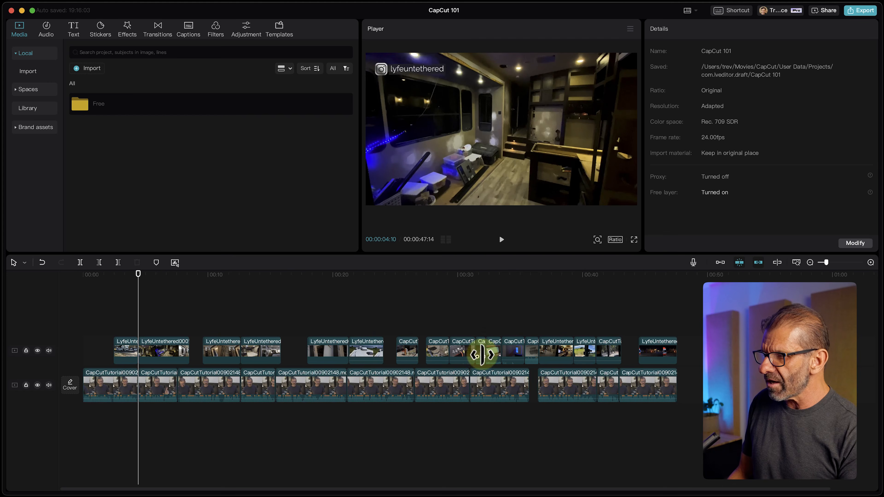
pyautogui.moveTo(477, 275); pyautogui.dragTo(509, 292)
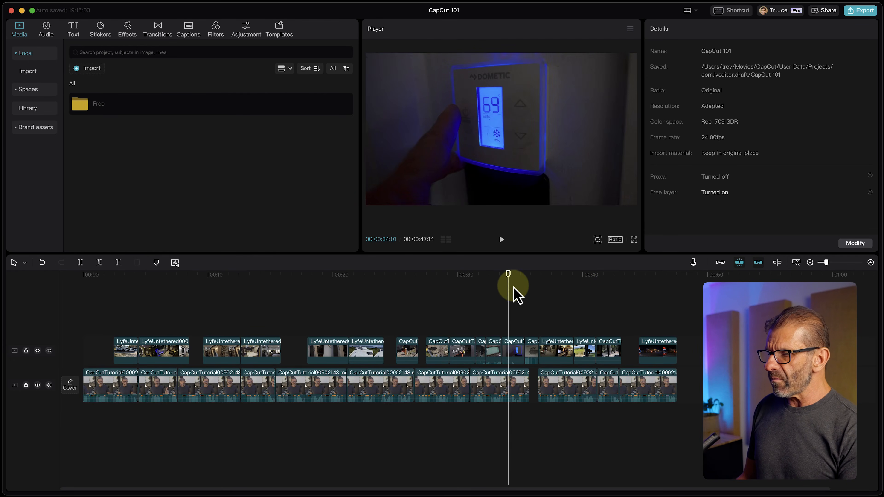
# Set the air-vent clip over the gap near 36 seconds to 5.4 dB volume, 0.1 s fade-in and 0.2 s fade-out
pyautogui.click(546, 275)
pyautogui.press('super+equal')
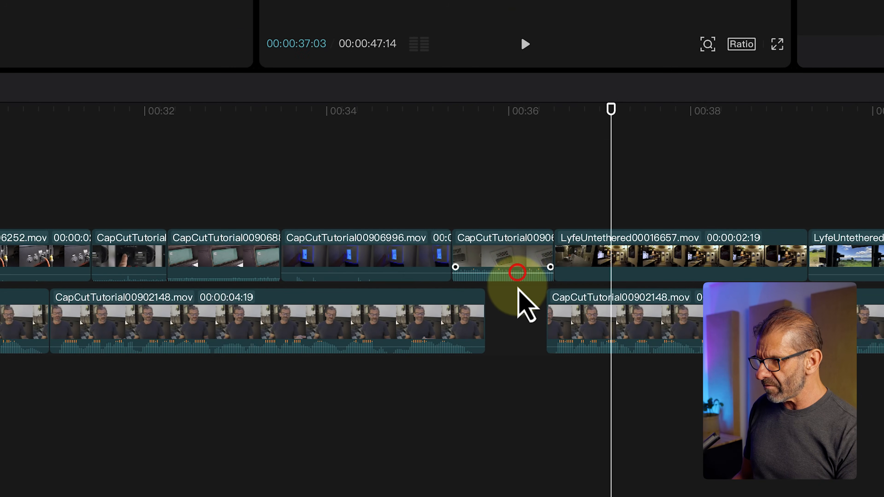
pyautogui.moveTo(518, 289); pyautogui.dragTo(523, 306)
pyautogui.press('super+z')
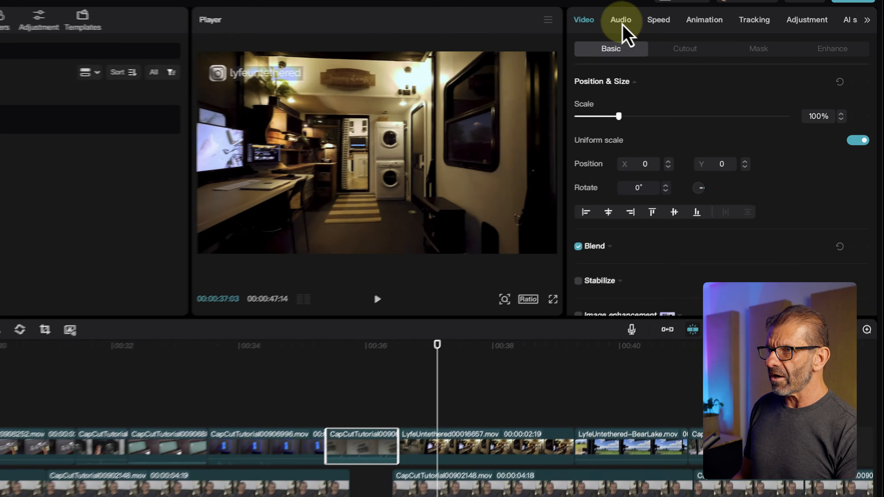
pyautogui.click(685, 29)
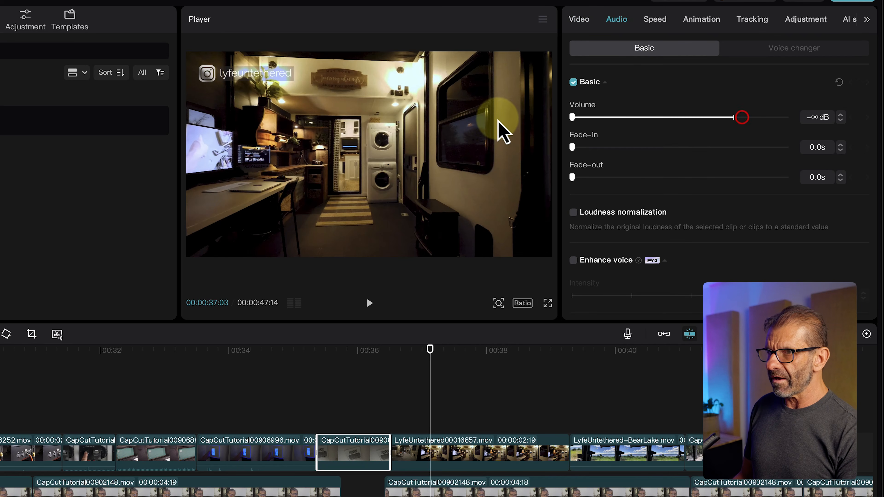
# Check the air-vent clip over the gap, fit the whole edit in the timeline and return the playhead to the start
pyautogui.click(337, 372)
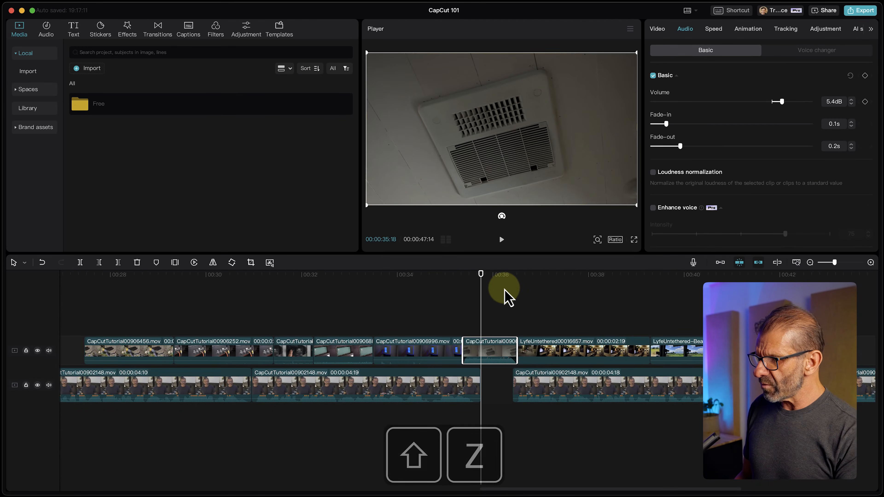
pyautogui.hotkey('shift', 'z')
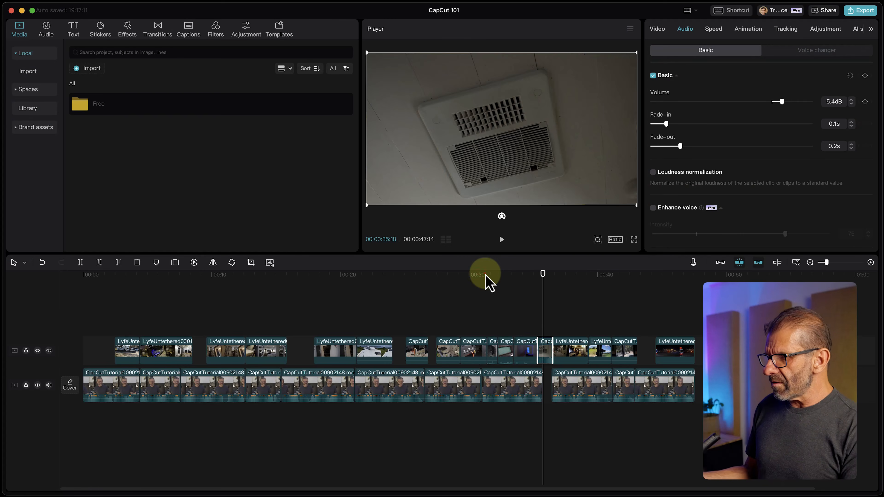
pyautogui.click(69, 300)
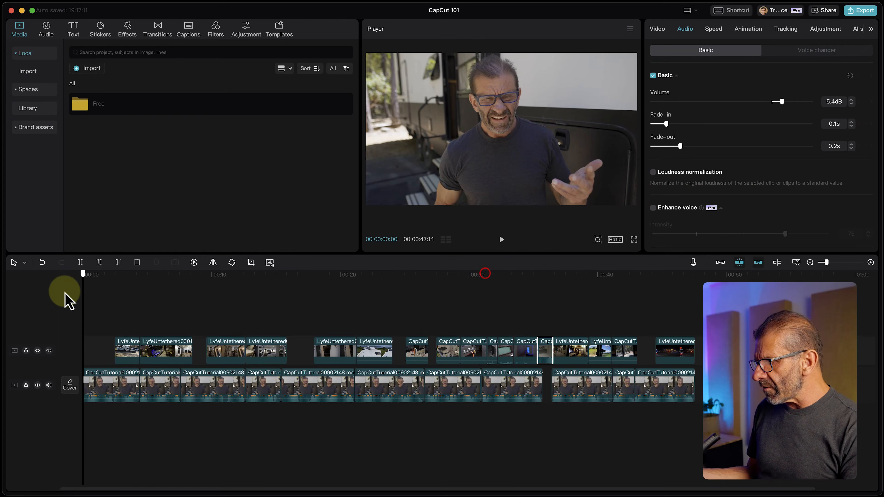
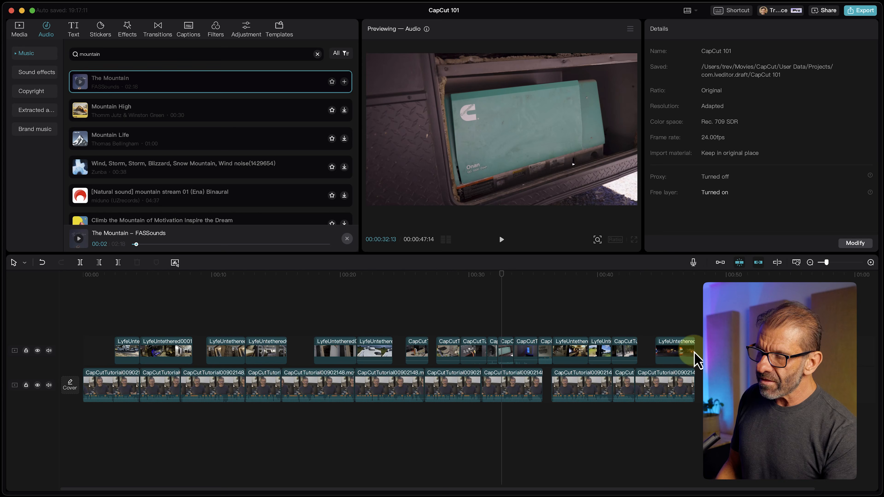
# Add the music track The Mountain to the timeline at 00:00:32:20
pyautogui.moveTo(496, 274); pyautogui.dragTo(506, 275)
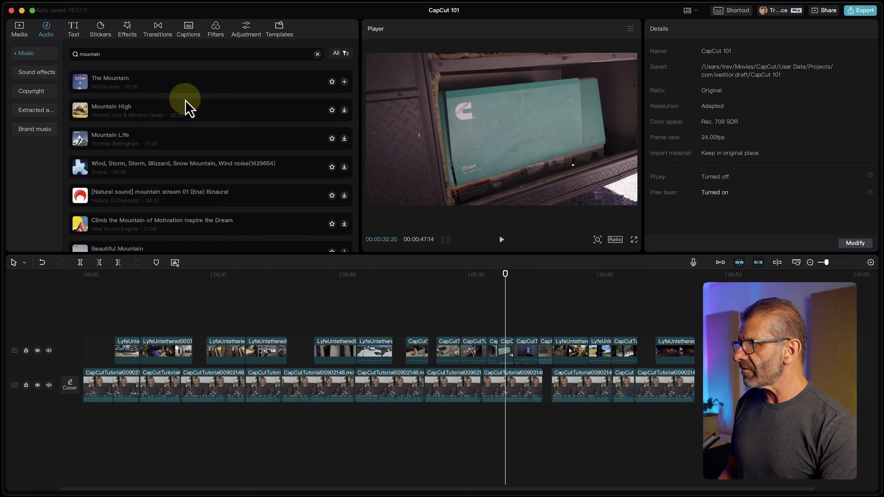
pyautogui.click(344, 82)
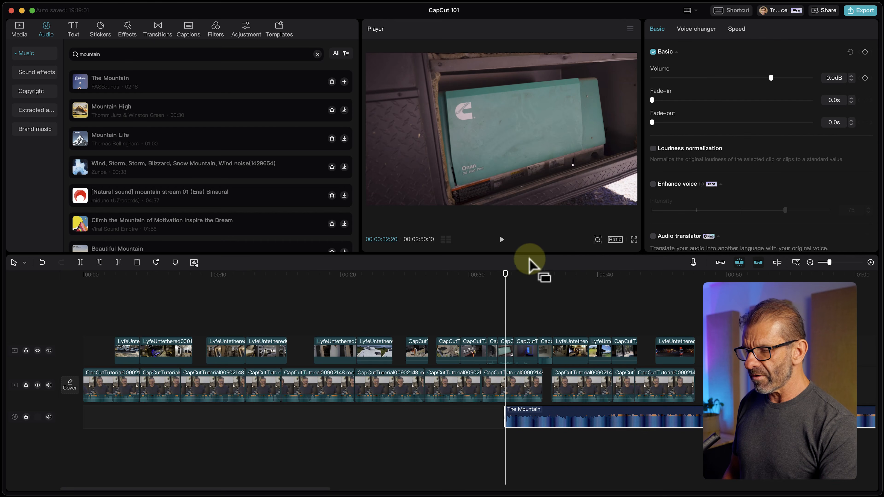
# Undo adding the music at 00:00:32:20, add The Mountain at 00:00:00:00 instead and play the opening
pyautogui.press('super+z')
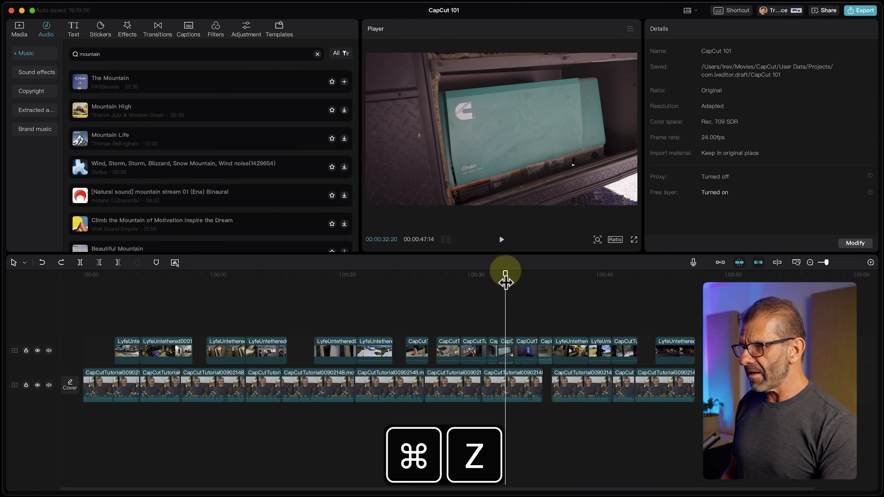
pyautogui.moveTo(506, 284); pyautogui.dragTo(4, 207)
pyautogui.click(344, 82)
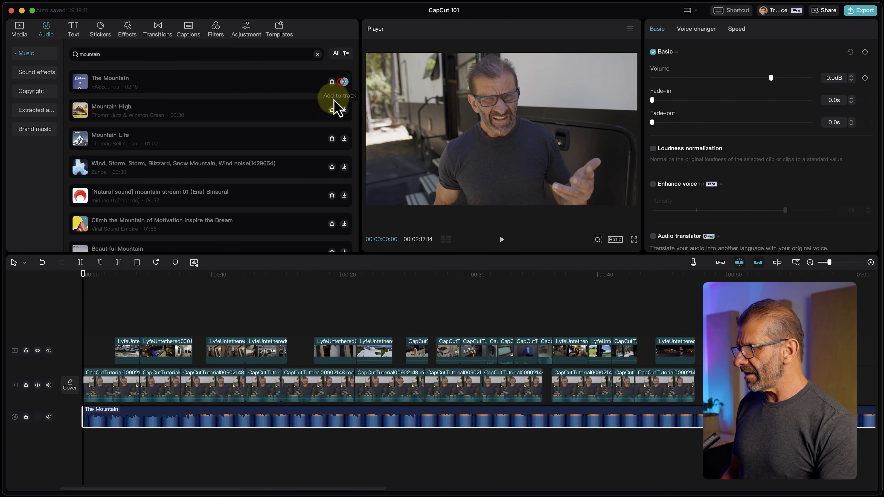
pyautogui.press('space')
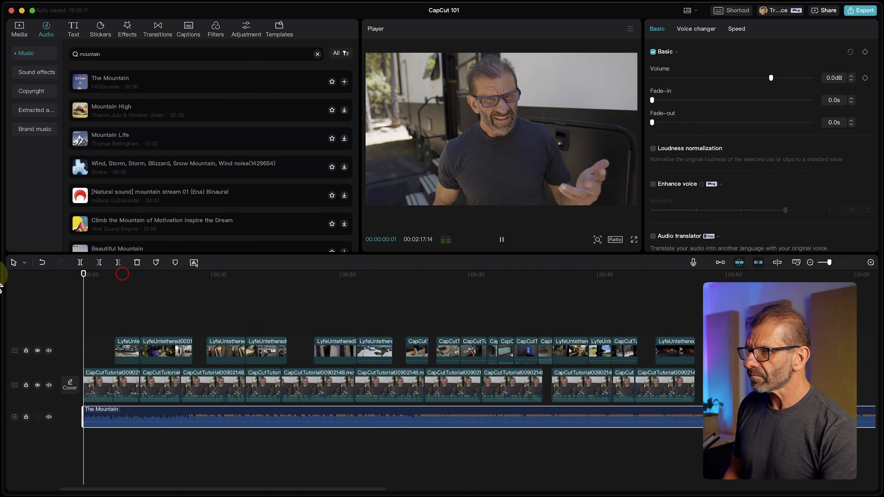
pyautogui.press('space')
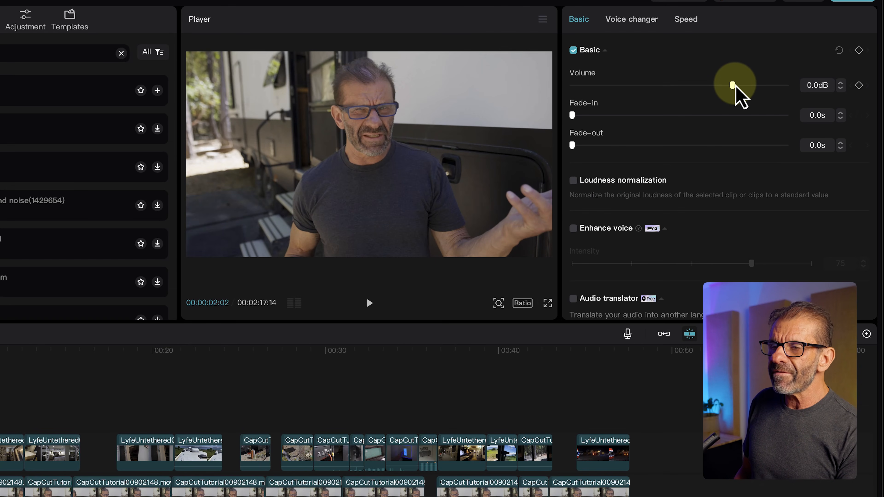
# Set the volume of The Mountain to -15.9 dB and play the opening from the start to check the balance
pyautogui.moveTo(732, 85); pyautogui.dragTo(697, 86)
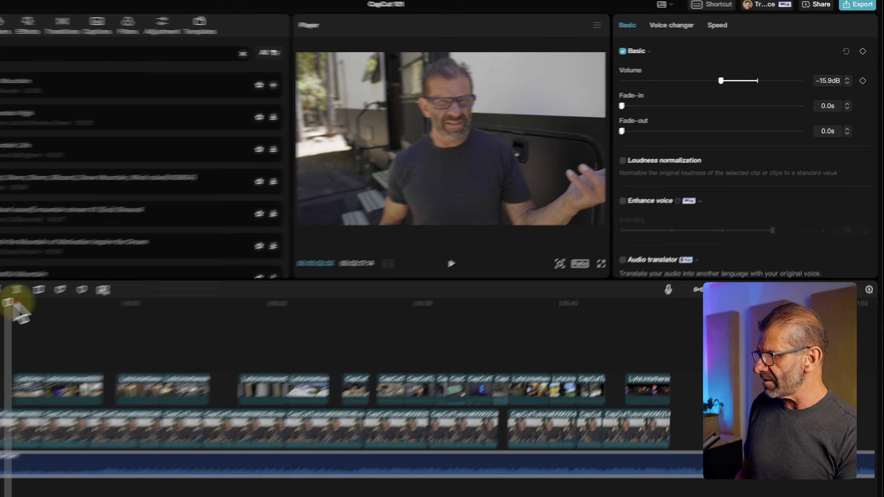
pyautogui.moveTo(116, 273); pyautogui.dragTo(52, 274)
pyautogui.press('space')
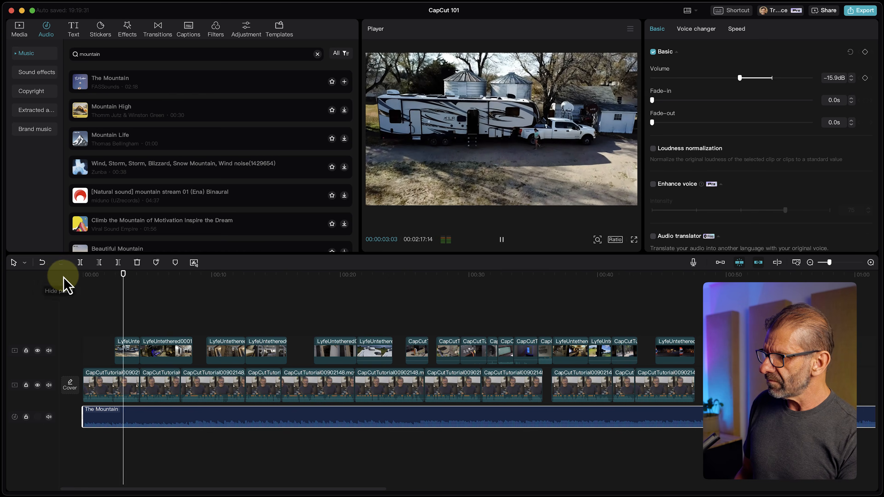
pyautogui.press('space')
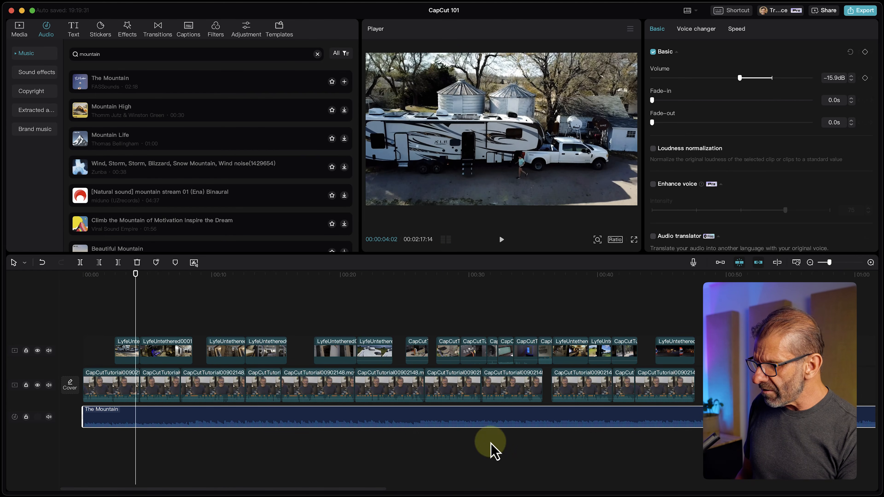
# Check the music level against the voice around 00:00:29 and from 00:00:45:20 through the end of the video
pyautogui.click(417, 276)
pyautogui.press('space')
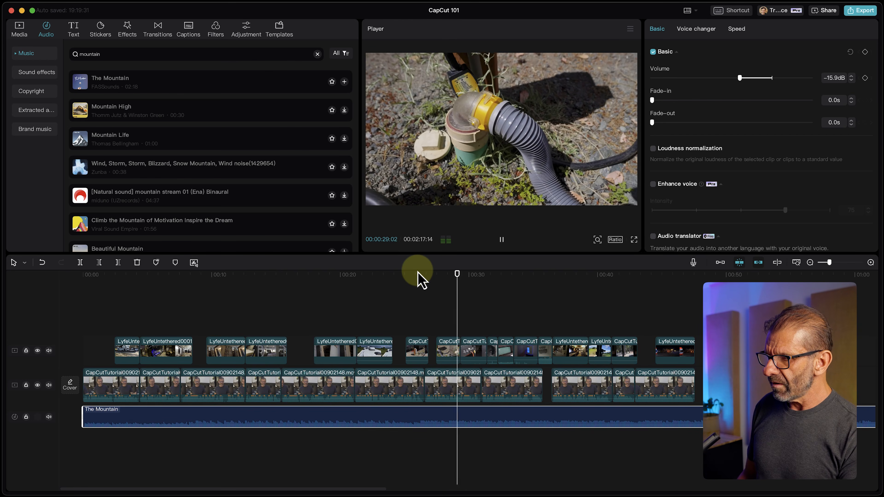
pyautogui.press('space')
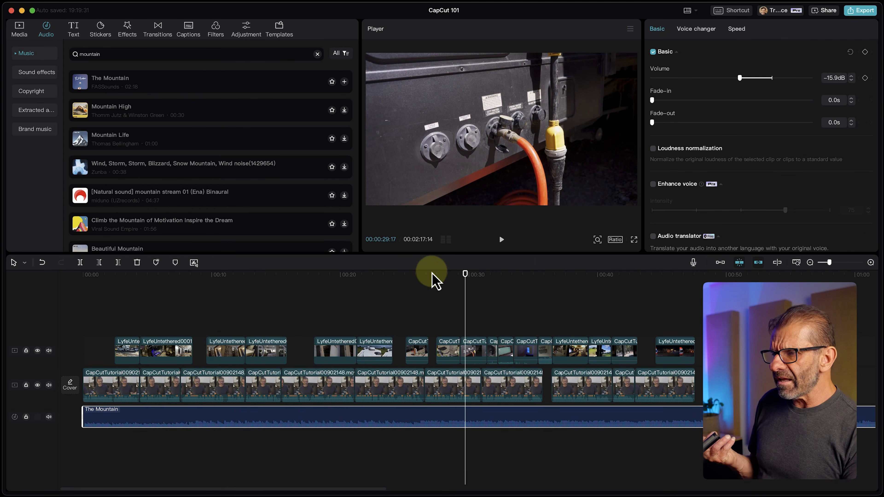
pyautogui.moveTo(510, 276); pyautogui.dragTo(673, 303)
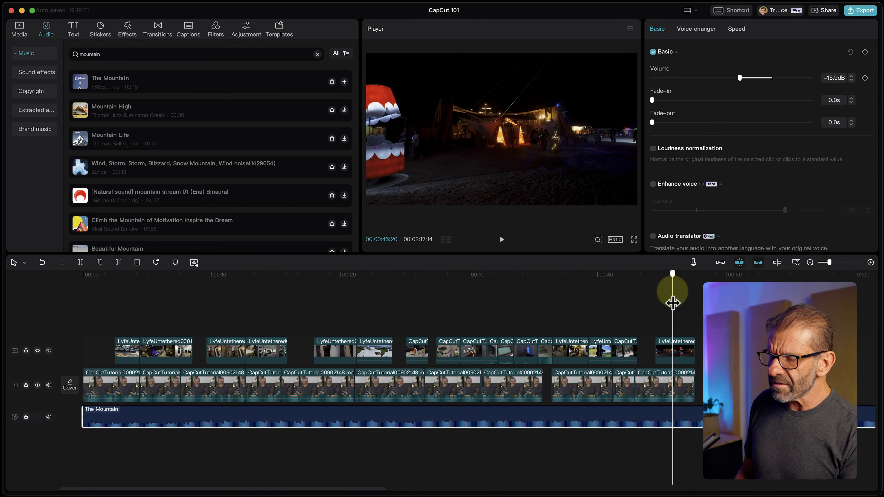
pyautogui.press('space')
pyautogui.press('space')
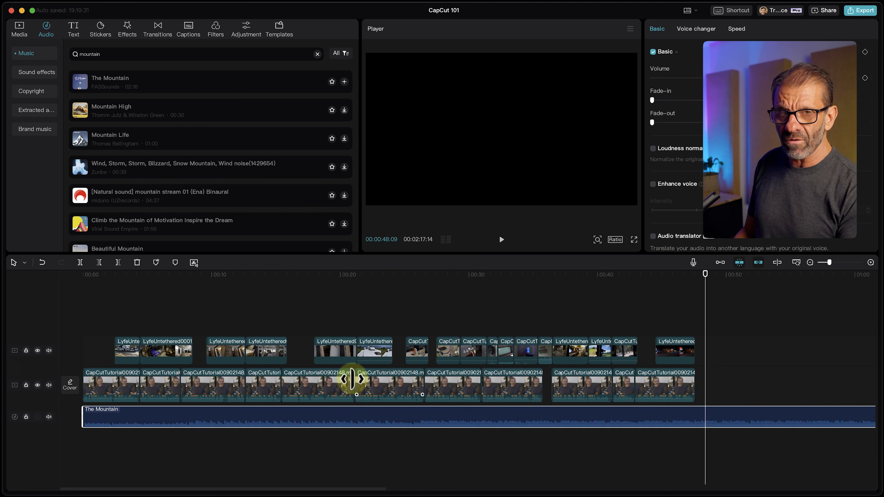
# Trim the end of The Mountain to the end of the video at 00:00:47:14
pyautogui.hotkey('shift', 'z')
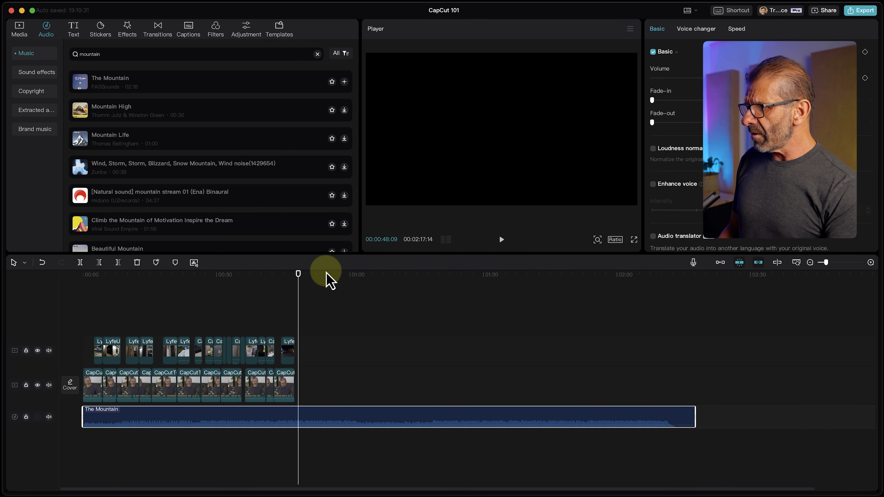
pyautogui.moveTo(325, 274); pyautogui.dragTo(295, 289)
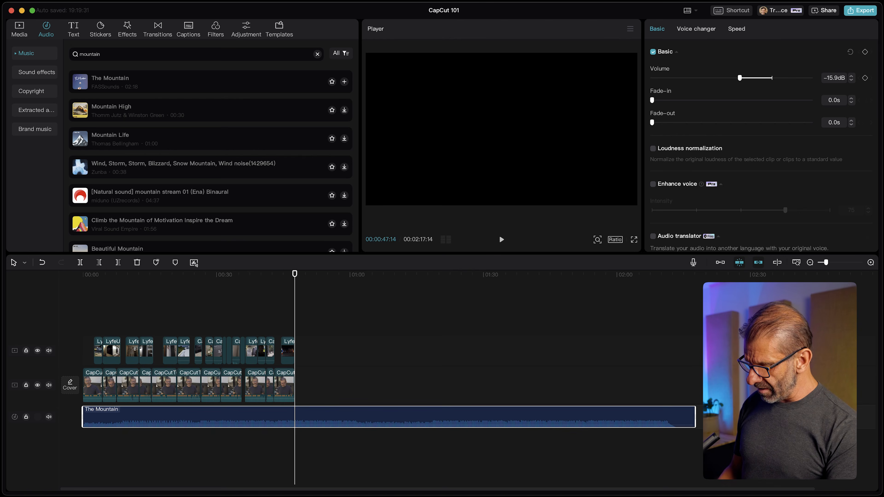
pyautogui.press('w')
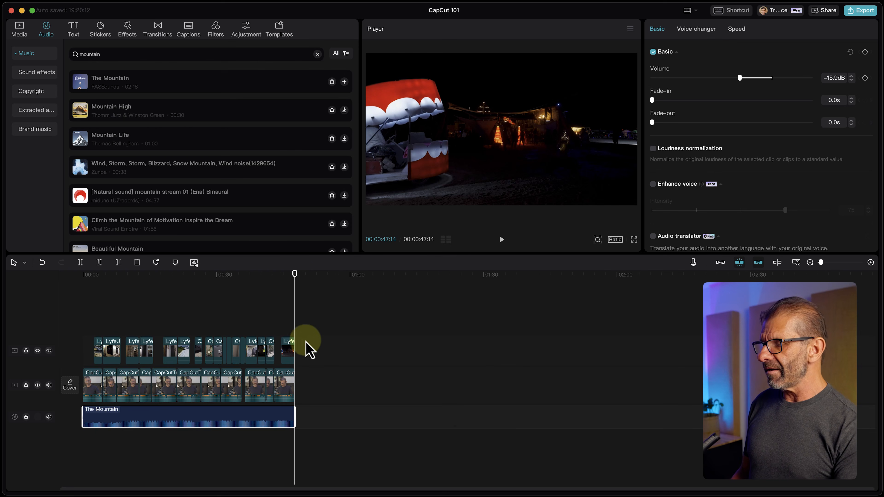
# Add a fade-out to the end of The Mountain and lengthen it to 1.6 s
pyautogui.hotkey('shift', 'z')
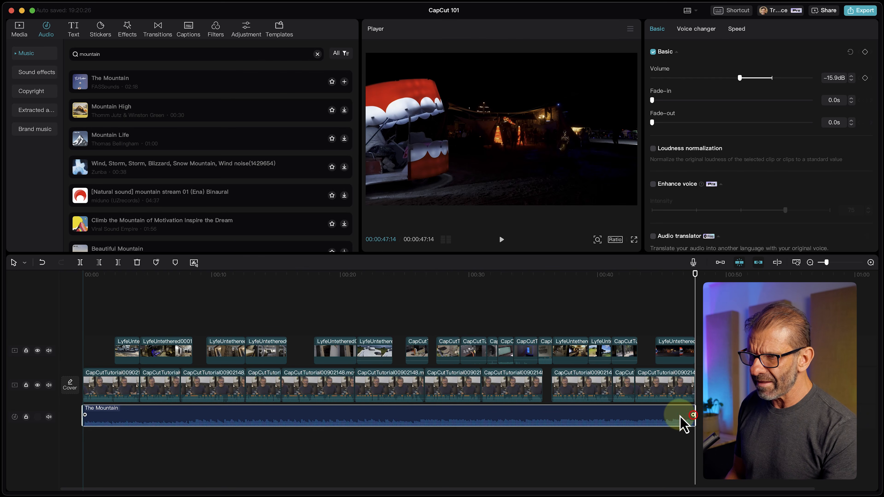
pyautogui.scroll(10, 693, 424)
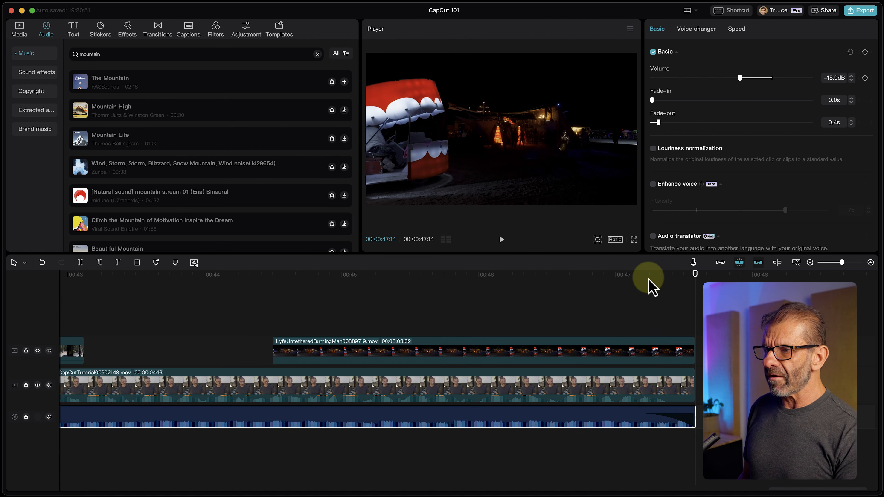
pyautogui.moveTo(648, 276); pyautogui.dragTo(602, 294)
pyautogui.press('space')
pyautogui.click(640, 419)
pyautogui.moveTo(641, 419); pyautogui.dragTo(484, 421)
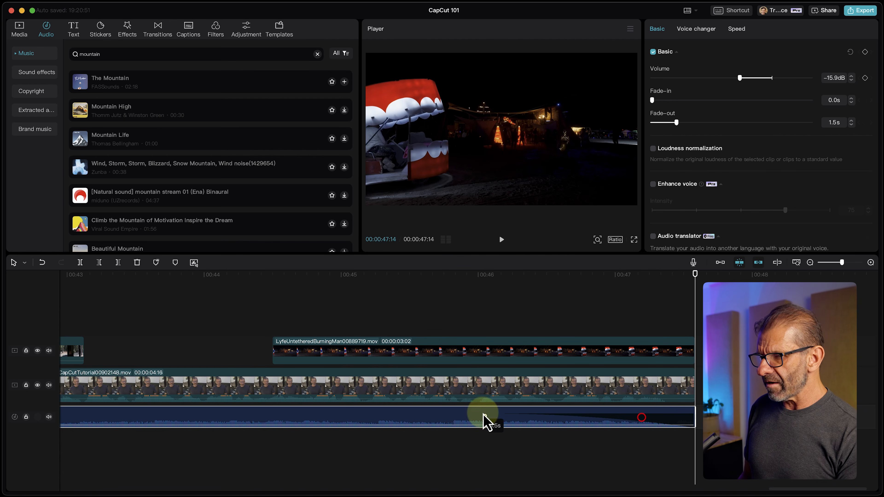
pyautogui.moveTo(510, 280); pyautogui.dragTo(294, 288)
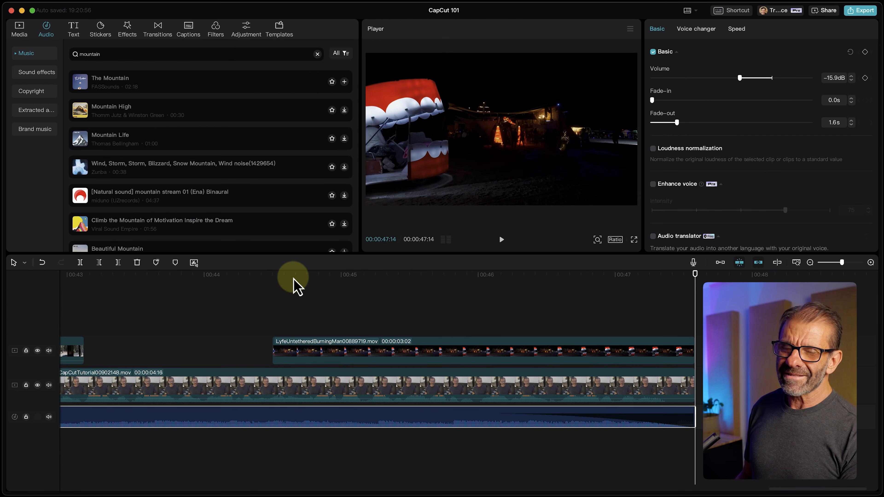
# Undo the fade-out changes on The Mountain and extend the trimmed music back to its full length
pyautogui.press('super+z')
pyautogui.press('super+z')
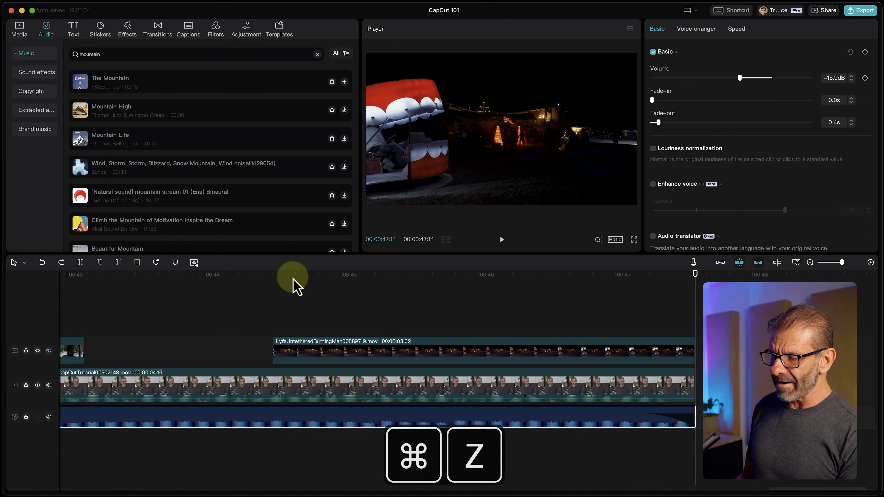
pyautogui.hotkey('shift', 'z')
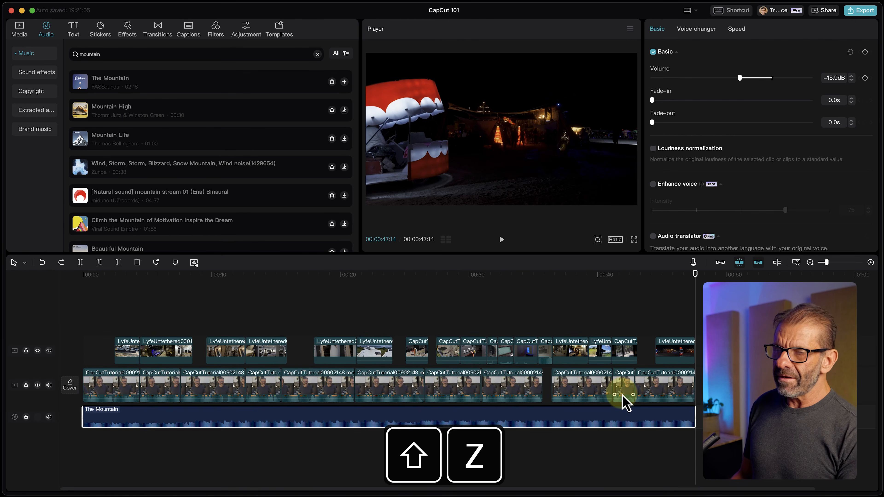
pyautogui.press('super+minus')
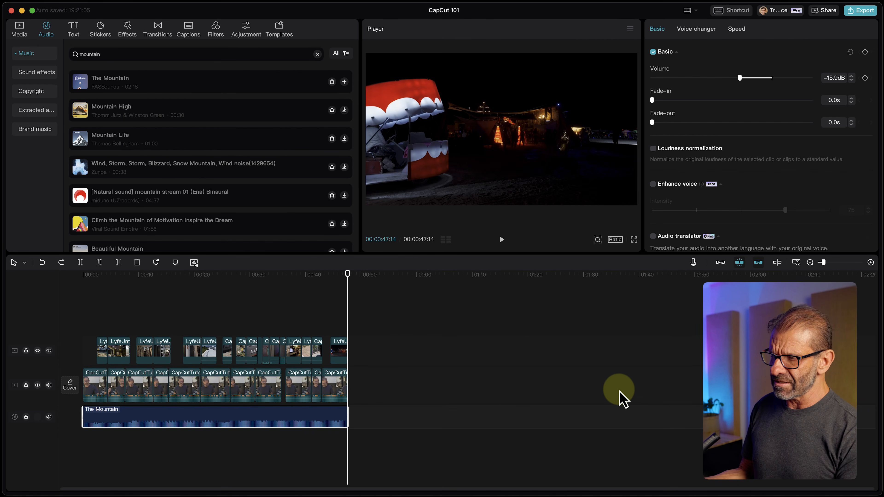
pyautogui.moveTo(348, 412); pyautogui.dragTo(876, 417)
pyautogui.hotkey('shift', 'z')
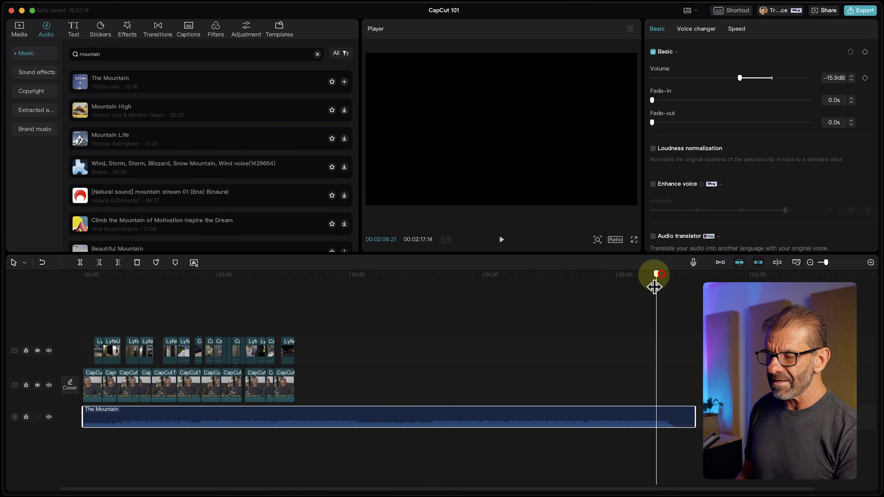
# Split The Mountain at 00:02:07:05, placing its ending on a lower track from about 41 s, and trim the main piece to the video's end
pyautogui.press('super+b')
pyautogui.moveTo(672, 420); pyautogui.dragTo(296, 445)
pyautogui.hotkey('shift', 'z')
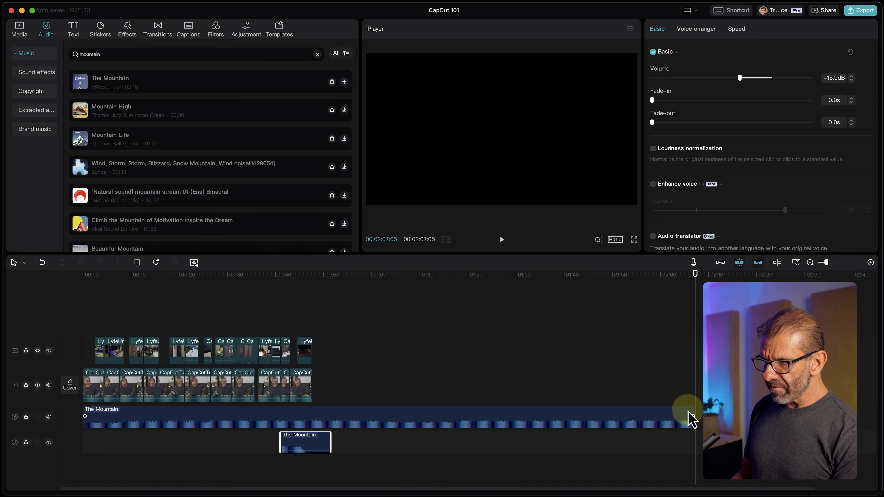
pyautogui.moveTo(692, 411); pyautogui.dragTo(308, 413)
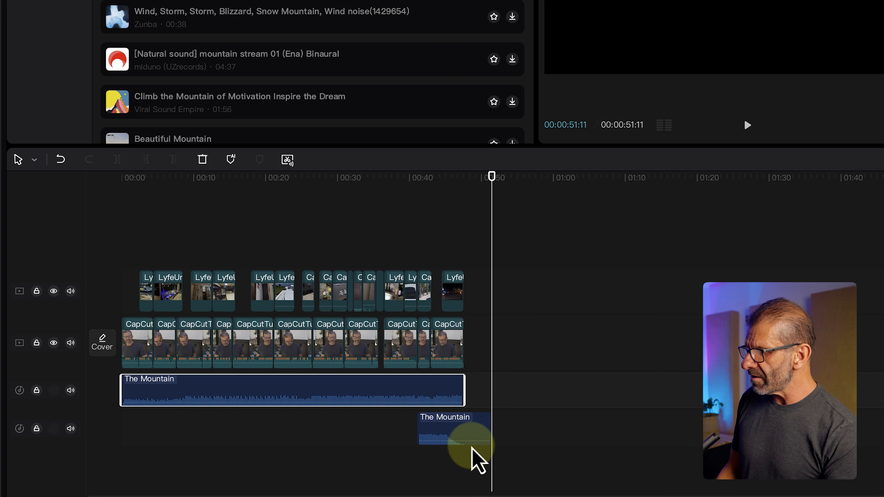
# Try muting the lower music track, unmute it and deactivate only the ending piece of The Mountain
pyautogui.click(443, 427)
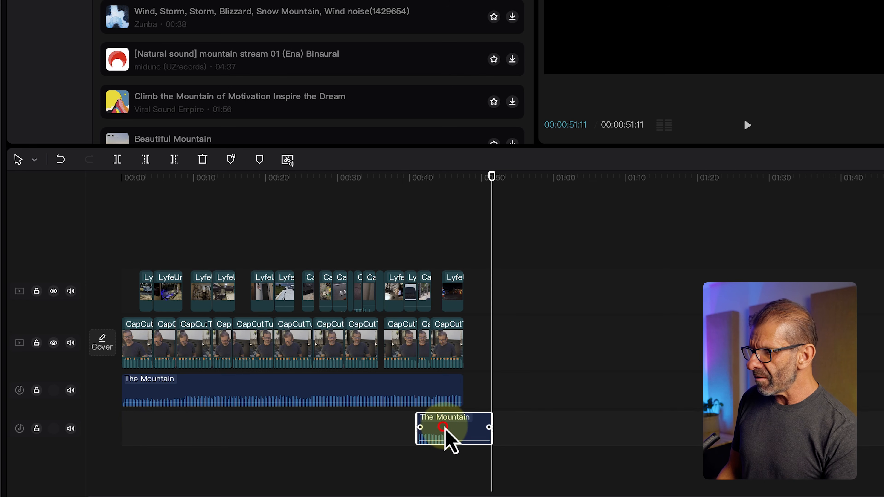
pyautogui.click(70, 429)
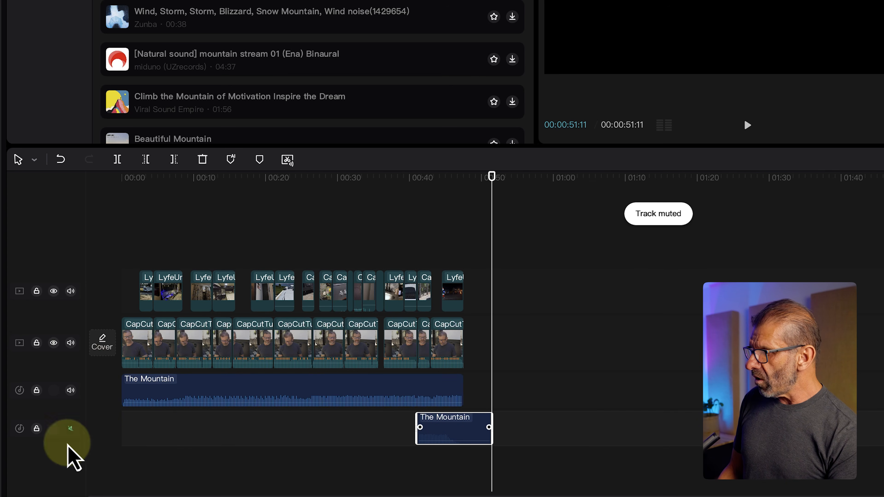
pyautogui.click(71, 429)
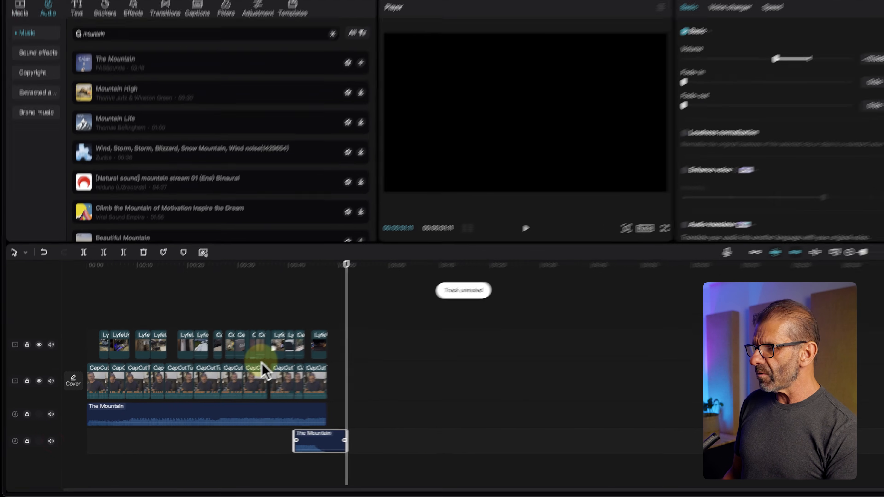
pyautogui.hotkey('shift', 'z')
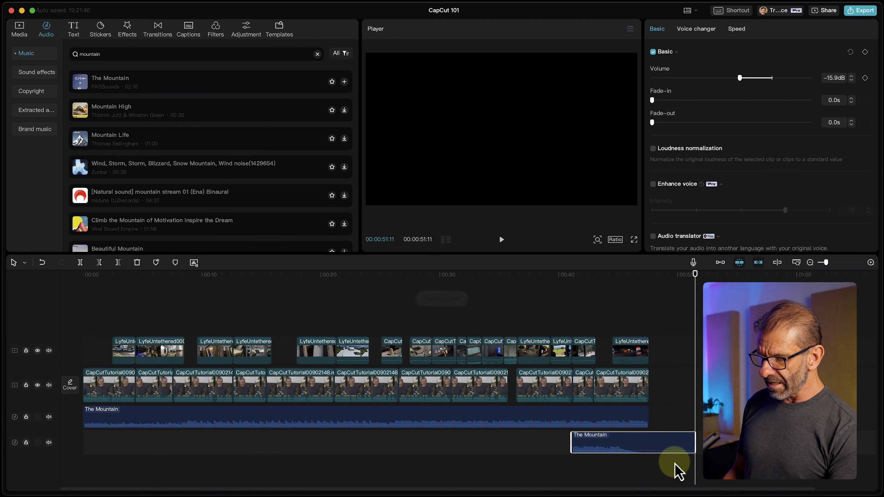
pyautogui.press('v')
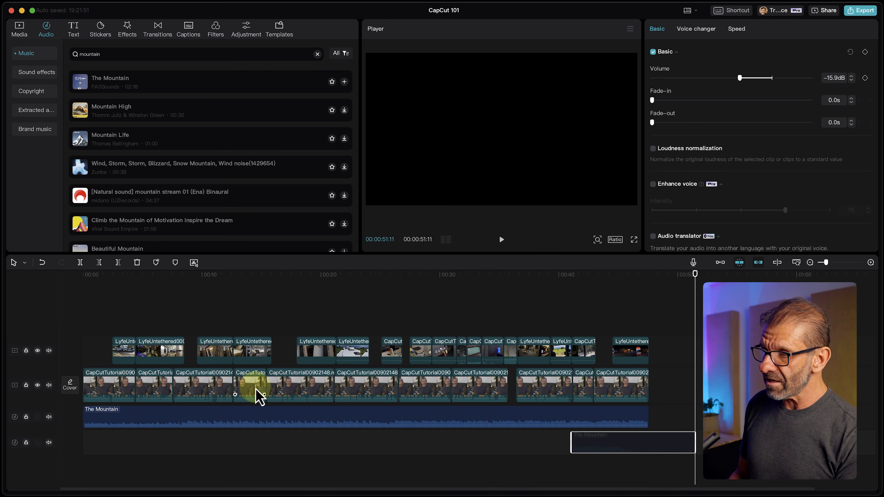
# Mute the talking-head track, listen to the main music from about 00:00:39 and place the playhead at 00:00:45:08
pyautogui.click(525, 284)
pyautogui.press('space')
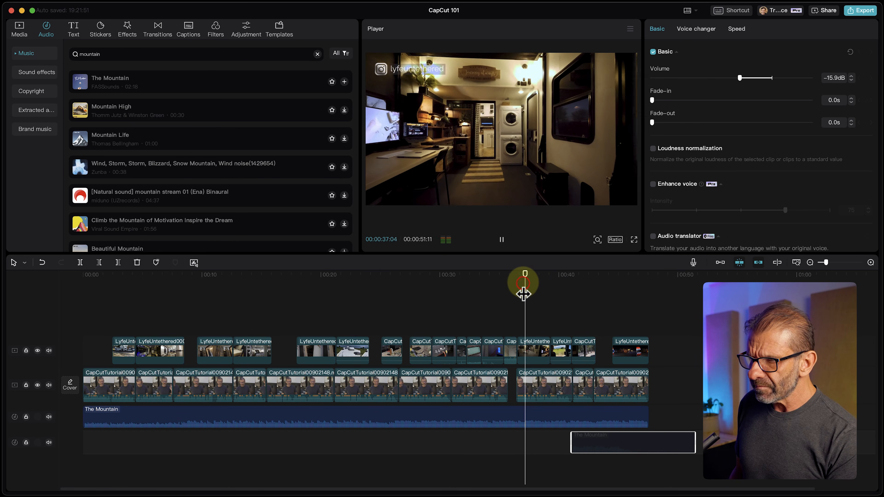
pyautogui.press('space')
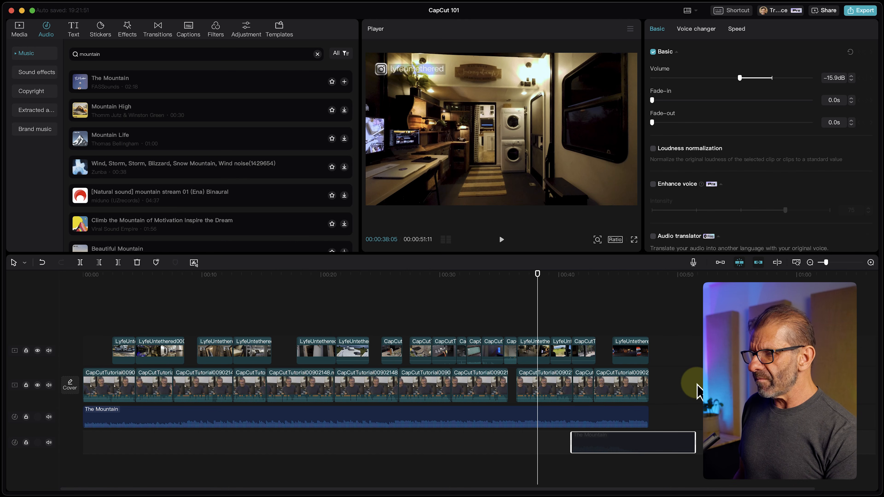
pyautogui.moveTo(698, 390); pyautogui.dragTo(75, 401)
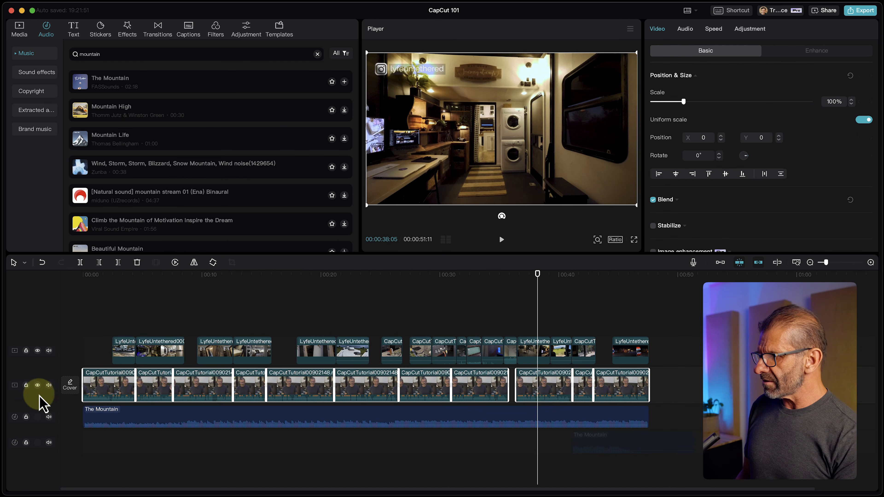
pyautogui.click(48, 385)
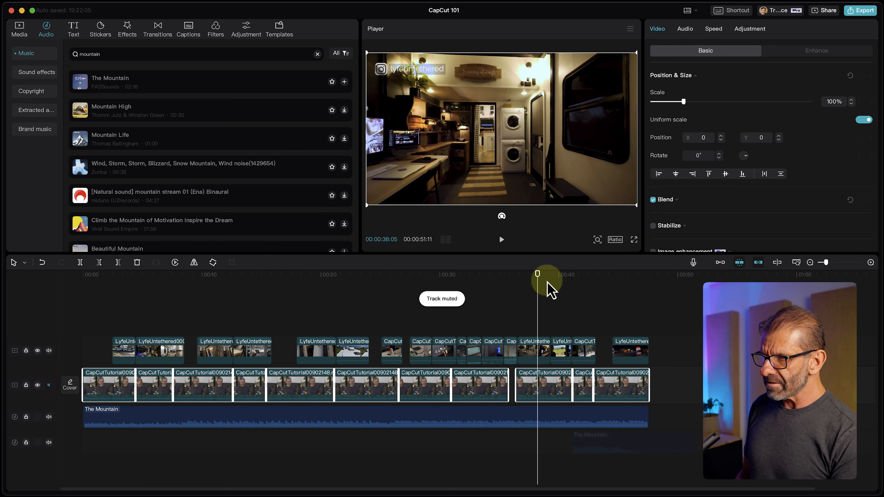
pyautogui.click(548, 276)
pyautogui.press('space')
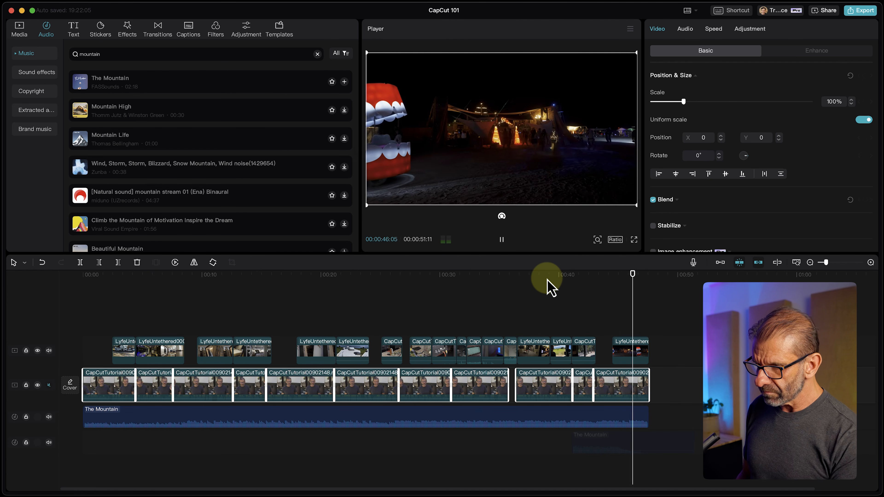
pyautogui.click(622, 278)
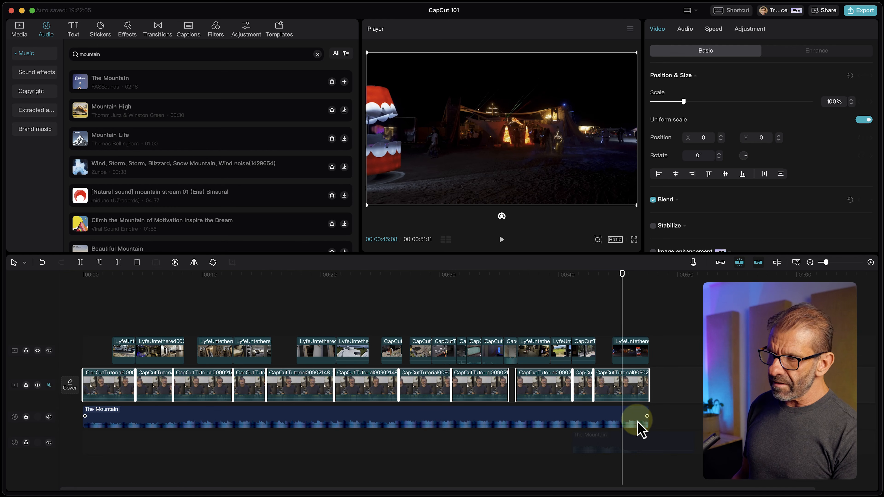
# Reactivate the ending piece of The Mountain and move it later on its track to start at about 42 s
pyautogui.press('super+equal')
pyautogui.press('super+equal')
pyautogui.press('super+equal')
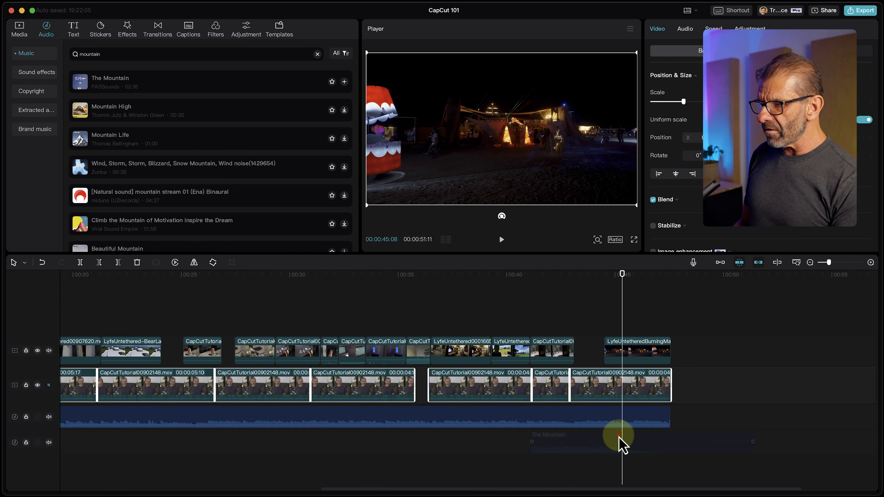
pyautogui.click(619, 436)
pyautogui.moveTo(641, 441); pyautogui.dragTo(680, 439)
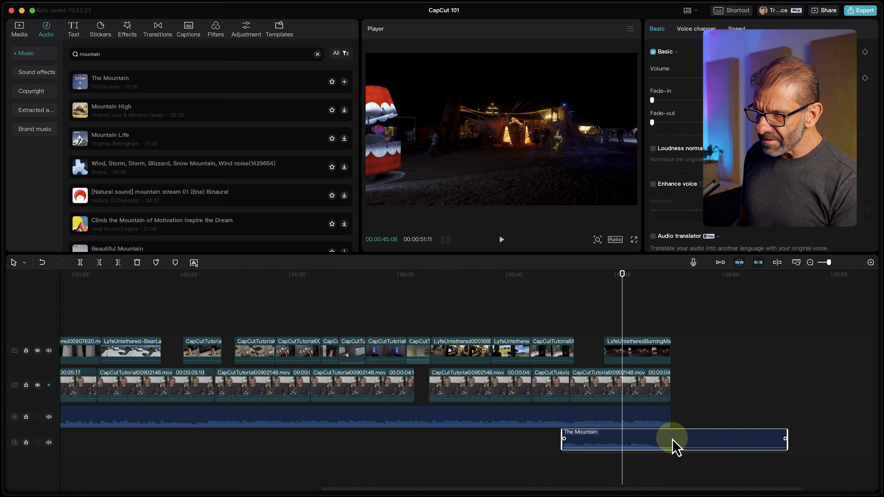
# Place the playhead at 00:00:45:20 and nudge the ending piece of The Mountain about two frames later to line up its waveform
pyautogui.click(640, 377)
pyautogui.scroll(3, 641, 378)
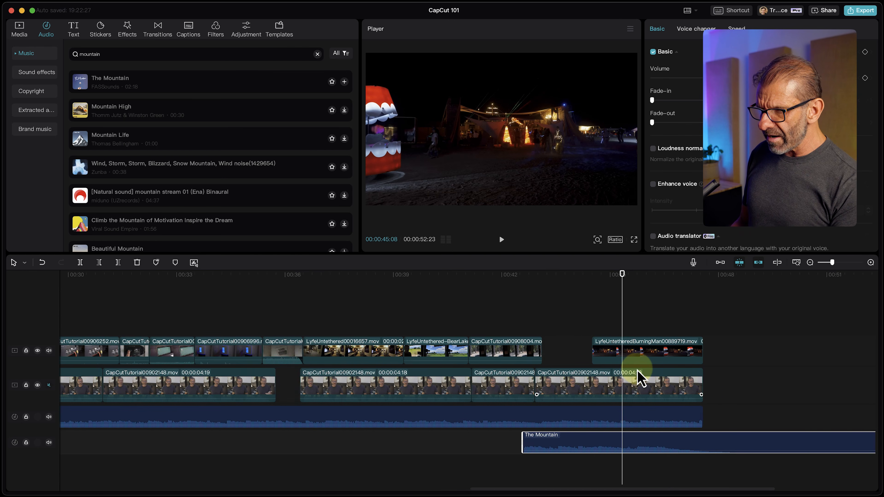
pyautogui.press('super+equal')
pyautogui.moveTo(666, 275); pyautogui.dragTo(645, 287)
pyautogui.click(677, 439)
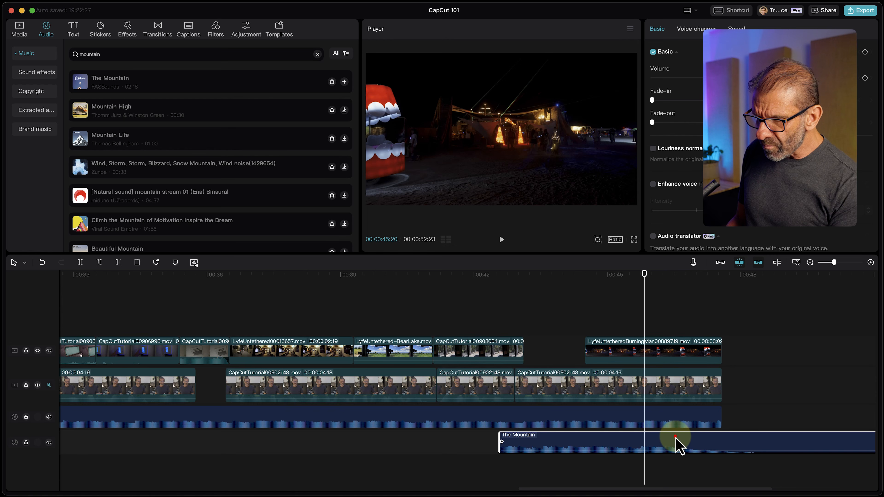
pyautogui.moveTo(679, 440); pyautogui.dragTo(681, 439)
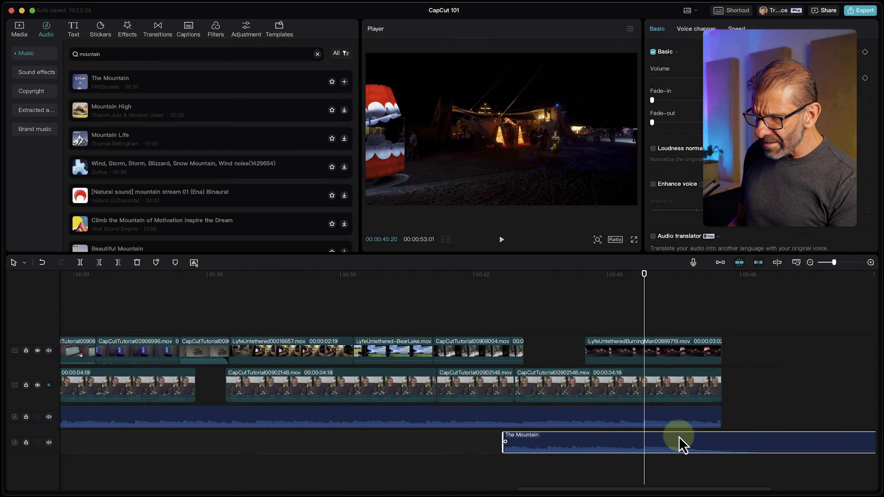
# Split both The Mountain clips at 00:00:45:20 and delete the main clip's remainder and the ending piece's first part
pyautogui.click(661, 414)
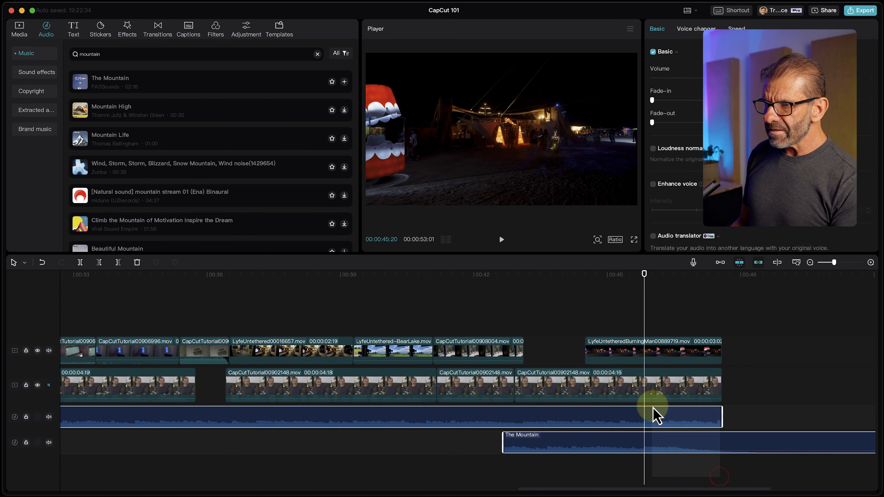
pyautogui.keyDown('shift'); pyautogui.click(671, 431); pyautogui.keyUp('shift')
pyautogui.press('super+b')
pyautogui.moveTo(771, 411); pyautogui.dragTo(705, 428)
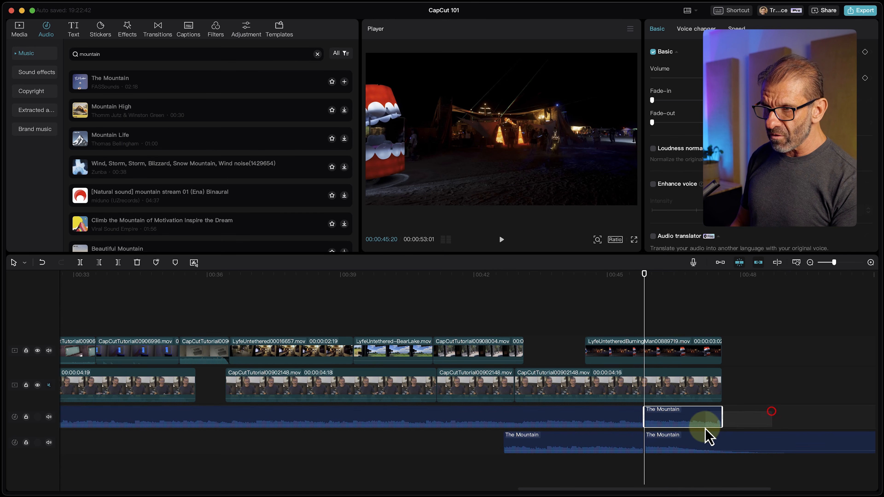
pyautogui.press('Delete')
pyautogui.click(629, 449)
pyautogui.press('Delete')
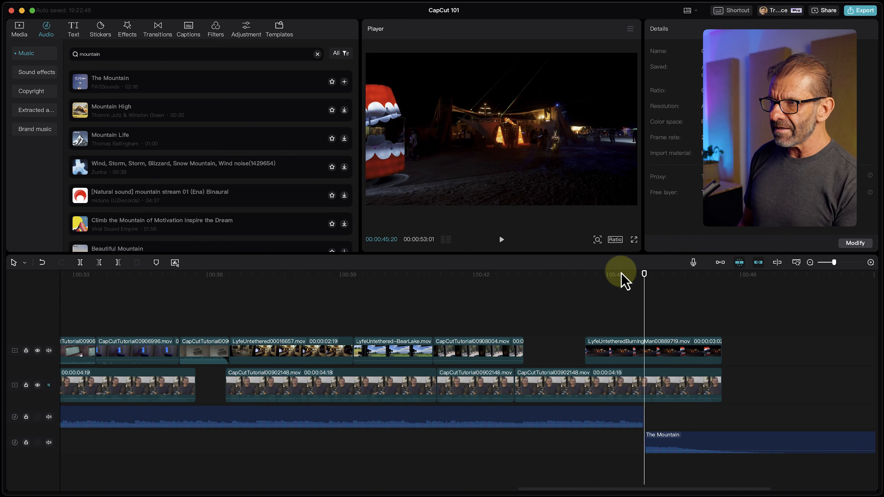
# Play the join between the two music pieces repeatedly, starting from about 44 s
pyautogui.moveTo(621, 274); pyautogui.dragTo(578, 301)
pyautogui.press('space')
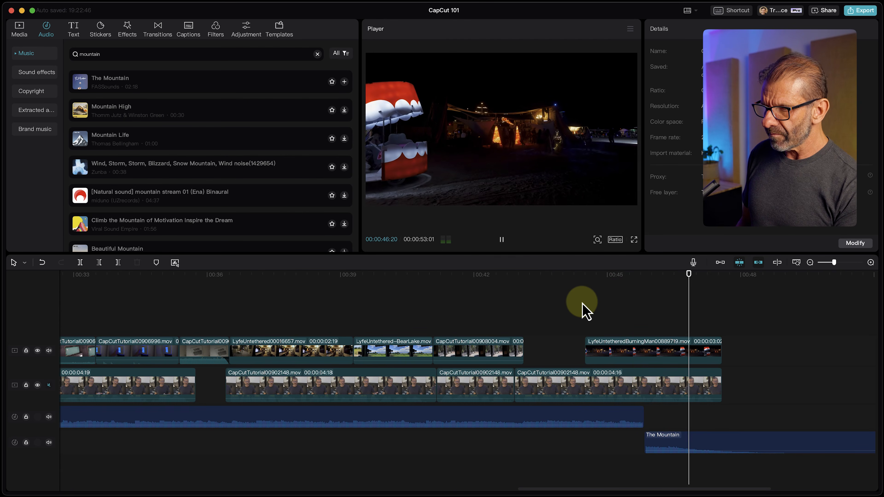
pyautogui.click(567, 275)
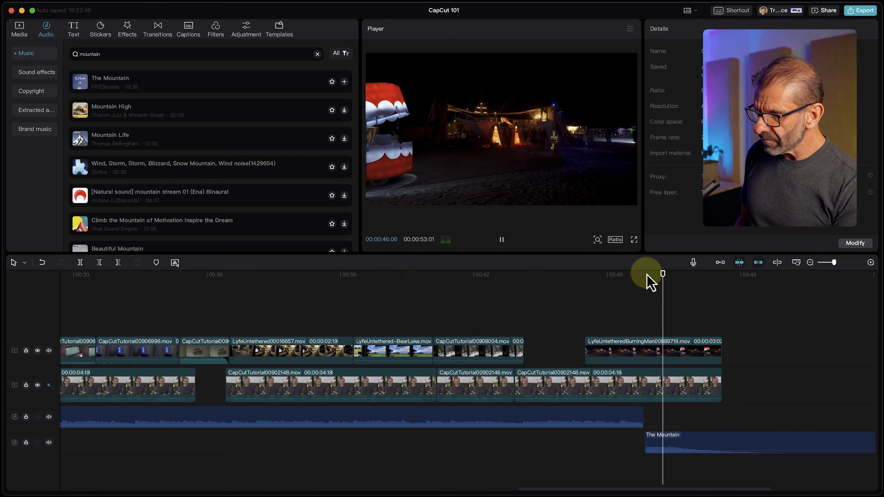
pyautogui.click(565, 275)
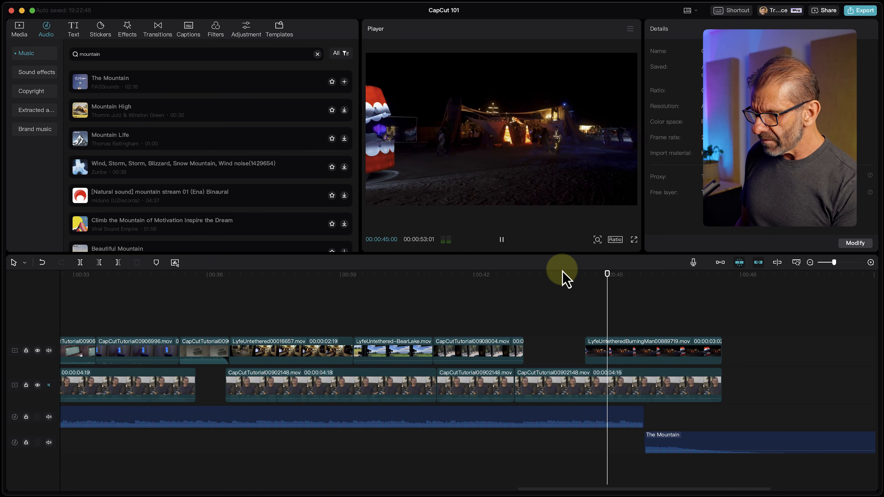
# Move the ending piece to start at 00:00:45:07, trim the main music to end there, and listen to the join
pyautogui.click(665, 380)
pyautogui.press('Left')
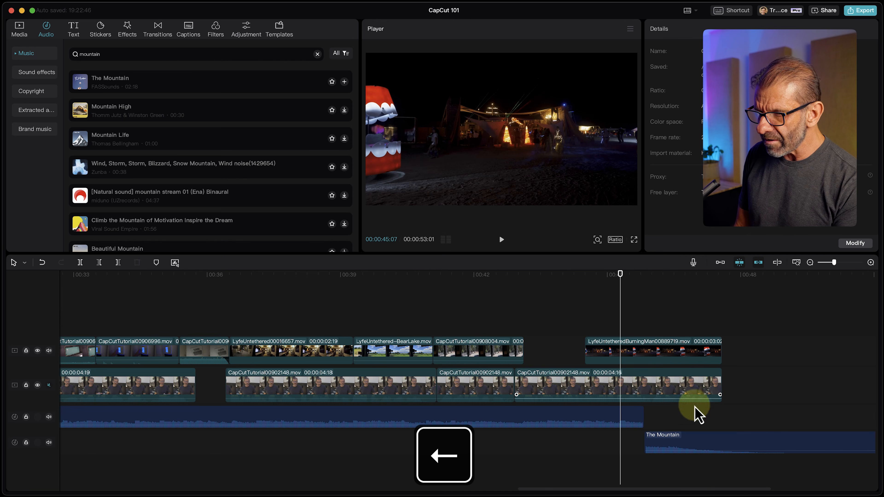
pyautogui.moveTo(709, 447); pyautogui.dragTo(620, 418)
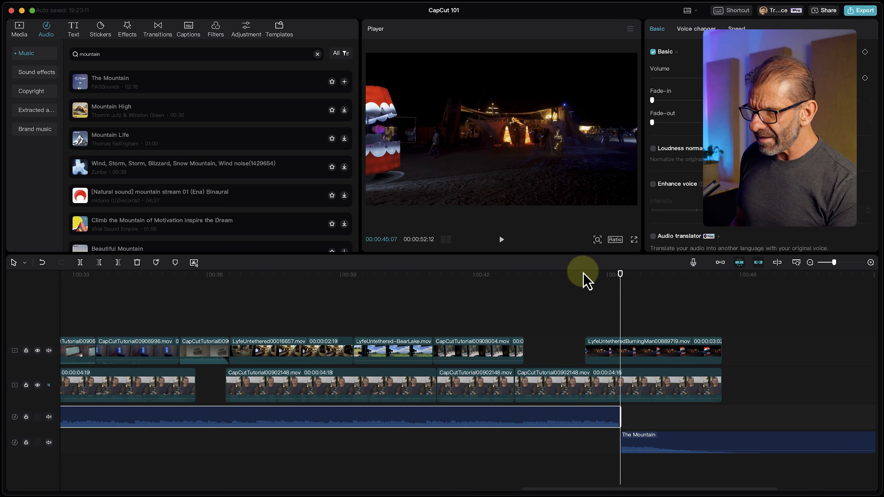
pyautogui.click(545, 293)
pyautogui.press('space')
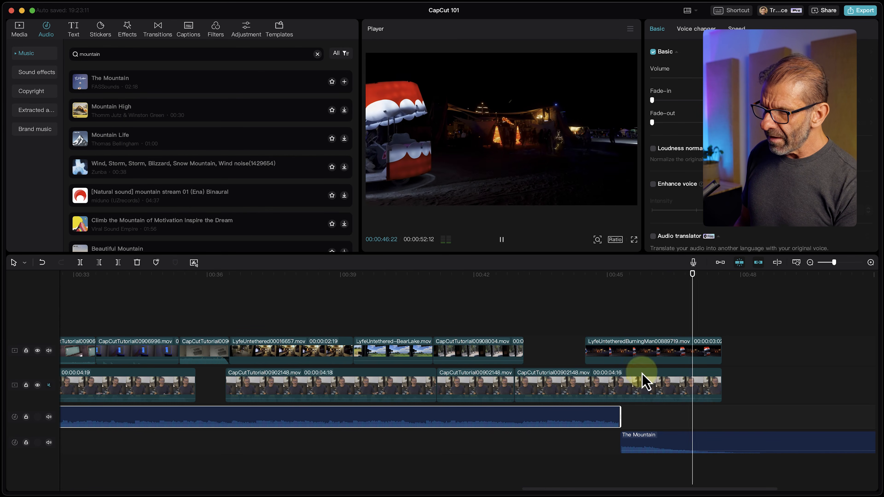
pyautogui.press('space')
# Extend the ending piece's start back to about 44.9 s, give it a short fade-in and play the overlap
pyautogui.moveTo(621, 437); pyautogui.dragTo(606, 442)
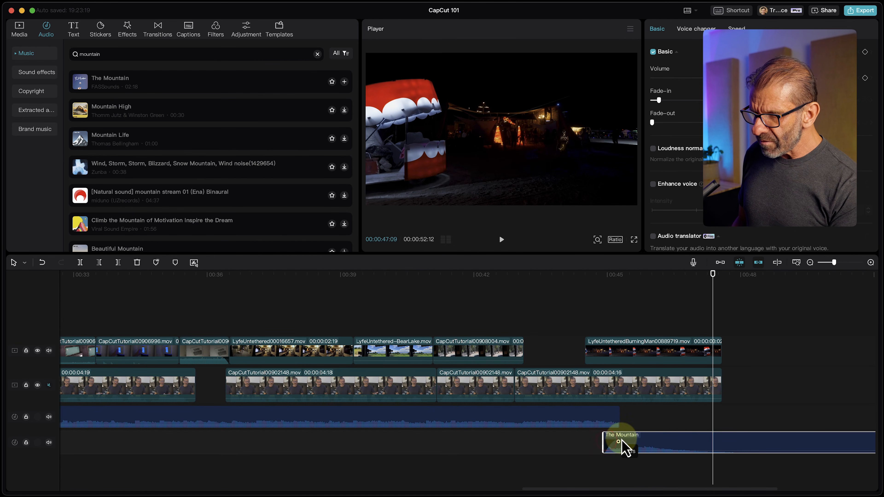
pyautogui.moveTo(626, 275); pyautogui.dragTo(499, 309)
pyautogui.press('space')
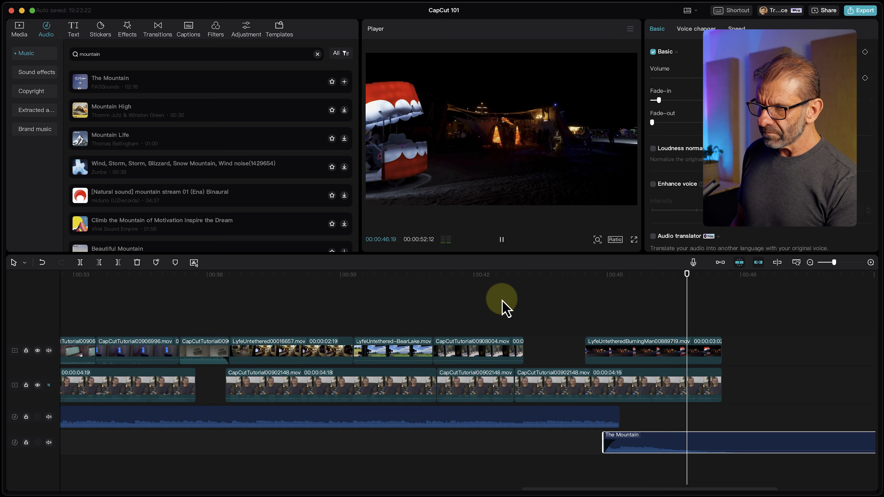
pyautogui.press('space')
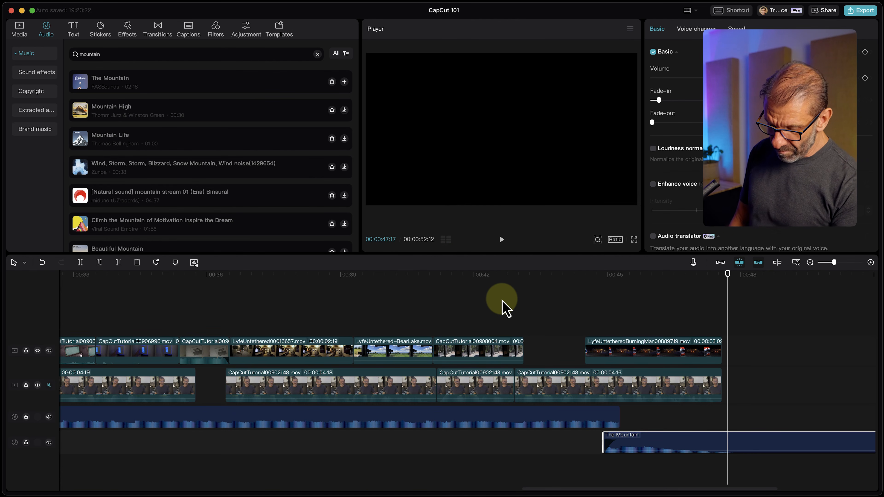
# Trim the end of the ending piece of The Mountain to the video's end at 00:00:47:14
pyautogui.press('Up')
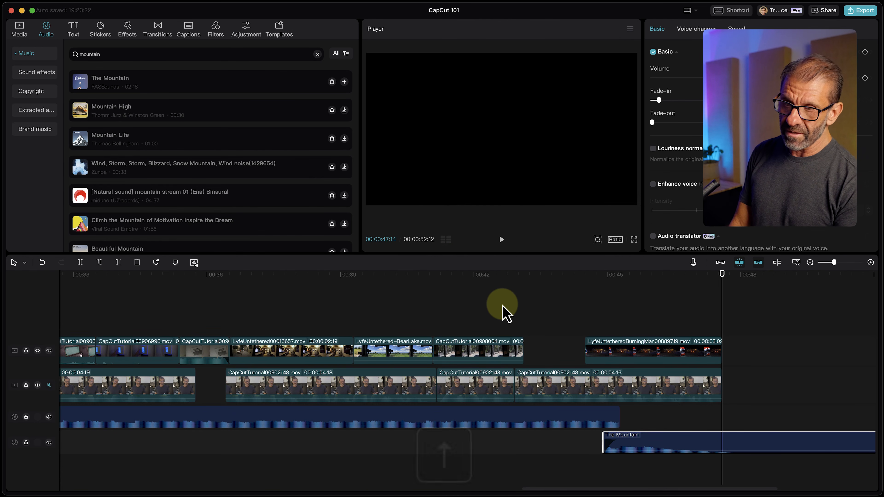
pyautogui.press('Down')
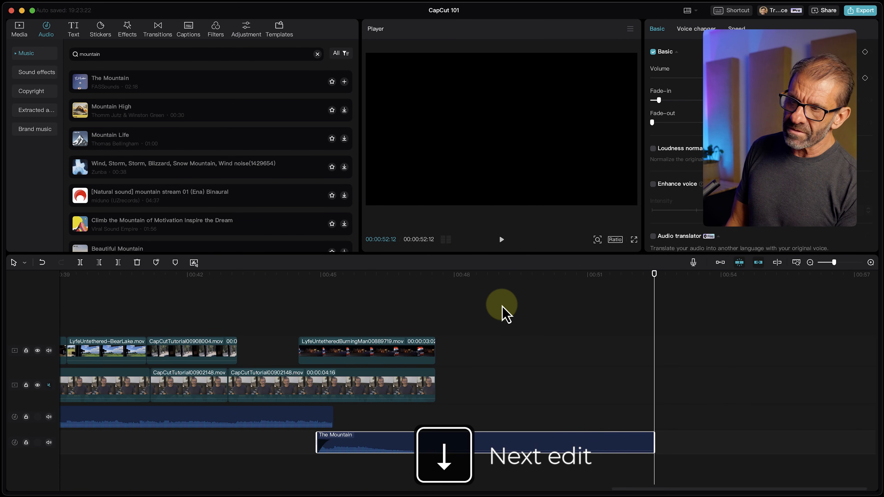
pyautogui.press('Up')
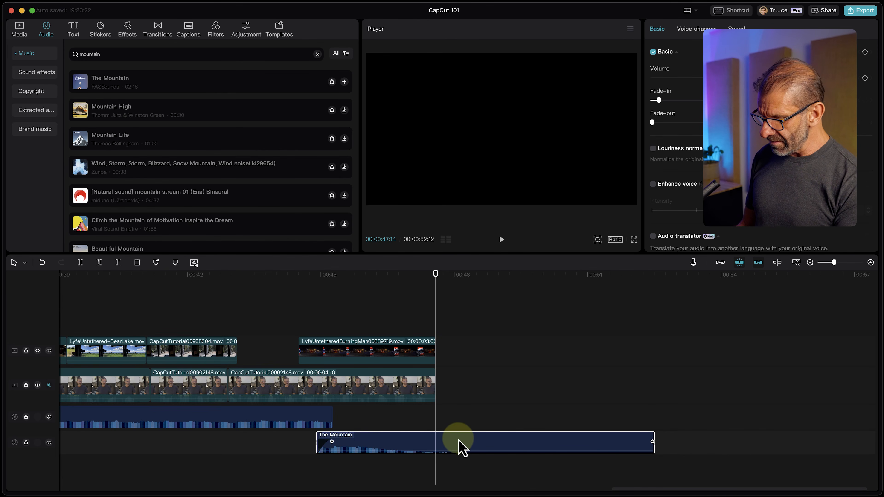
pyautogui.press('w')
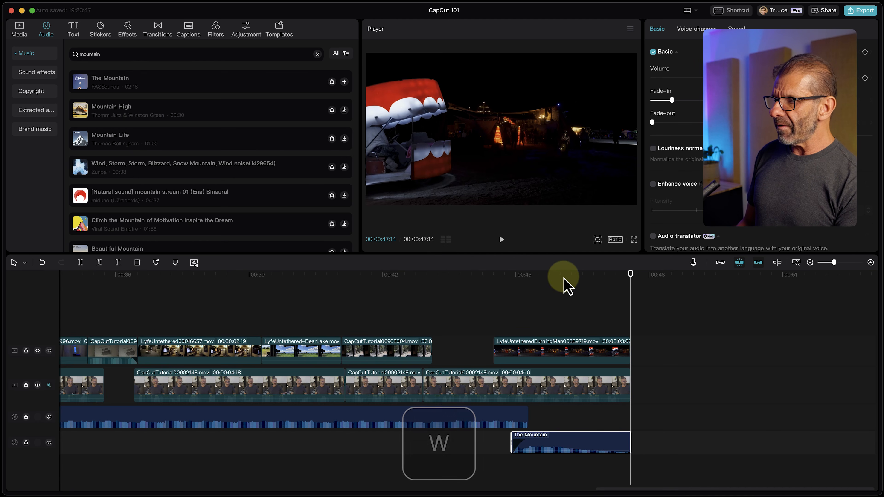
pyautogui.hotkey('shift', 'z')
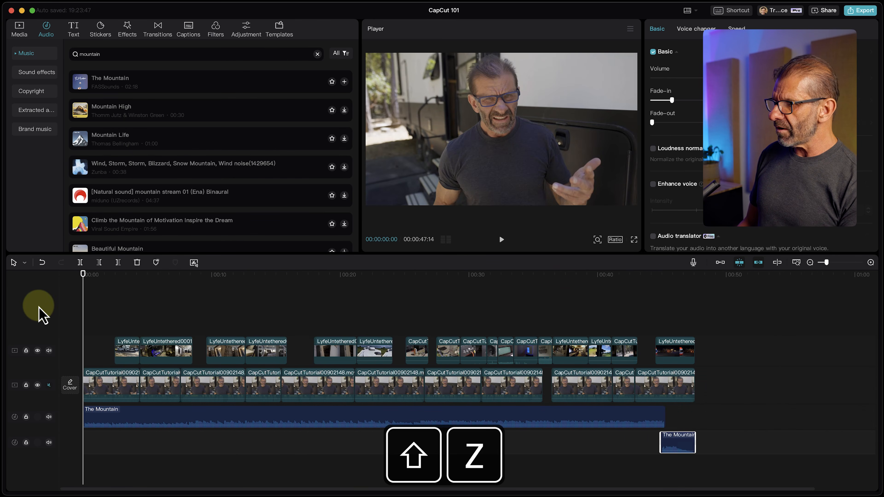